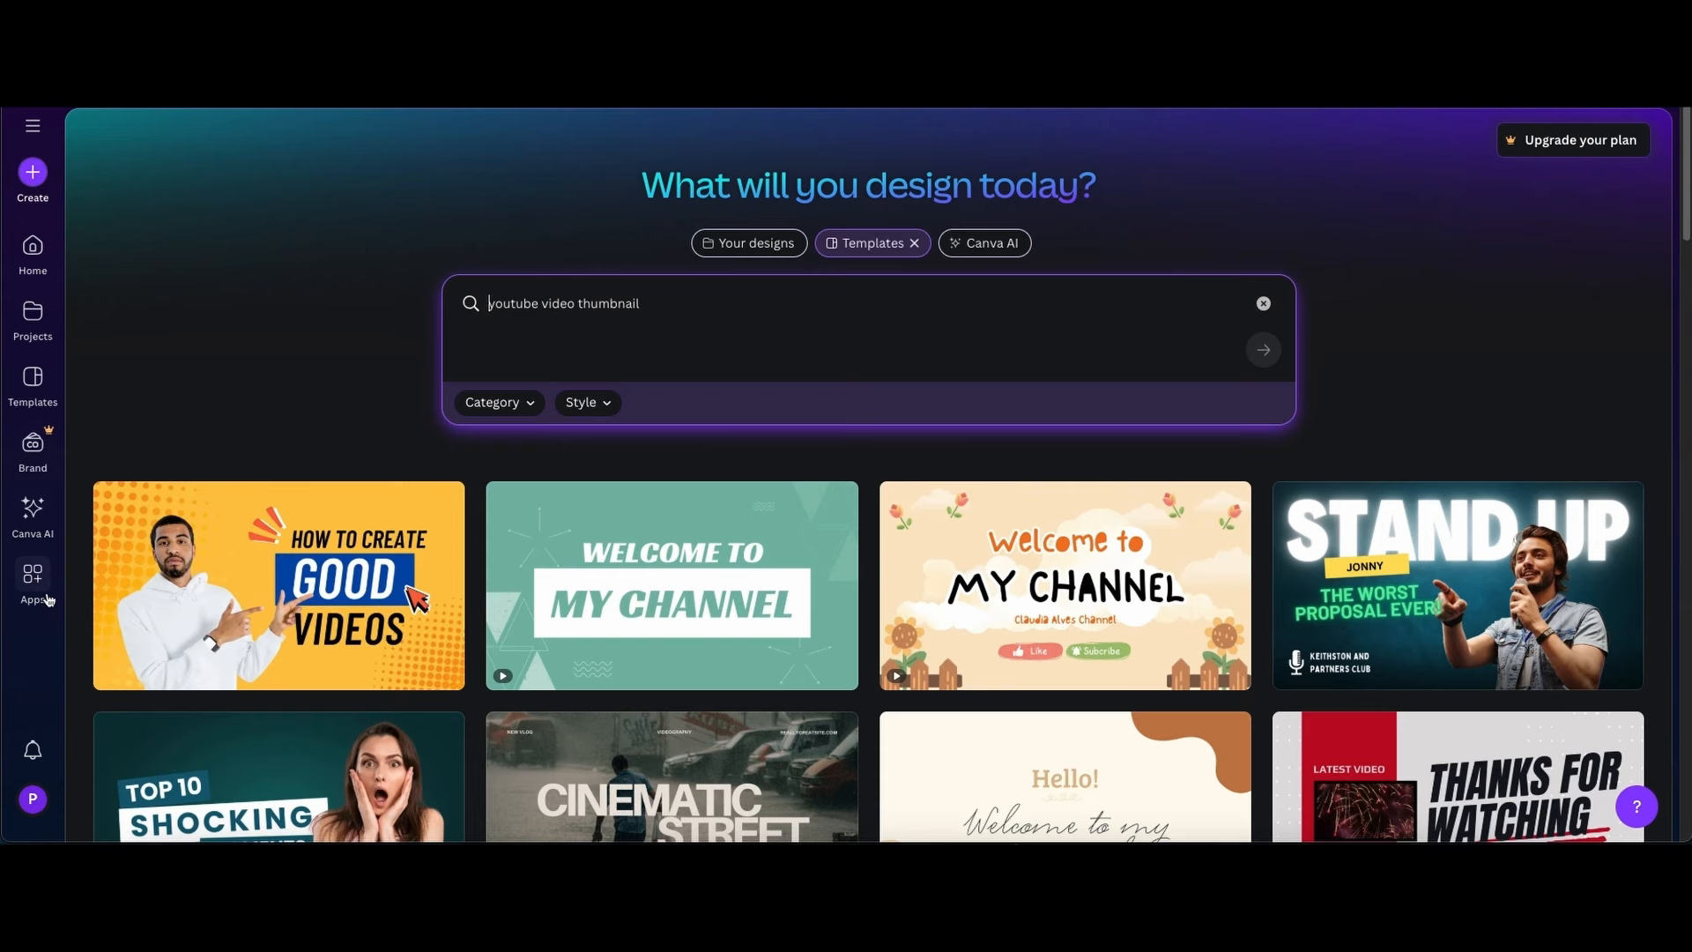
Create a new blank landscape video design from the video formats
left_click(36, 181)
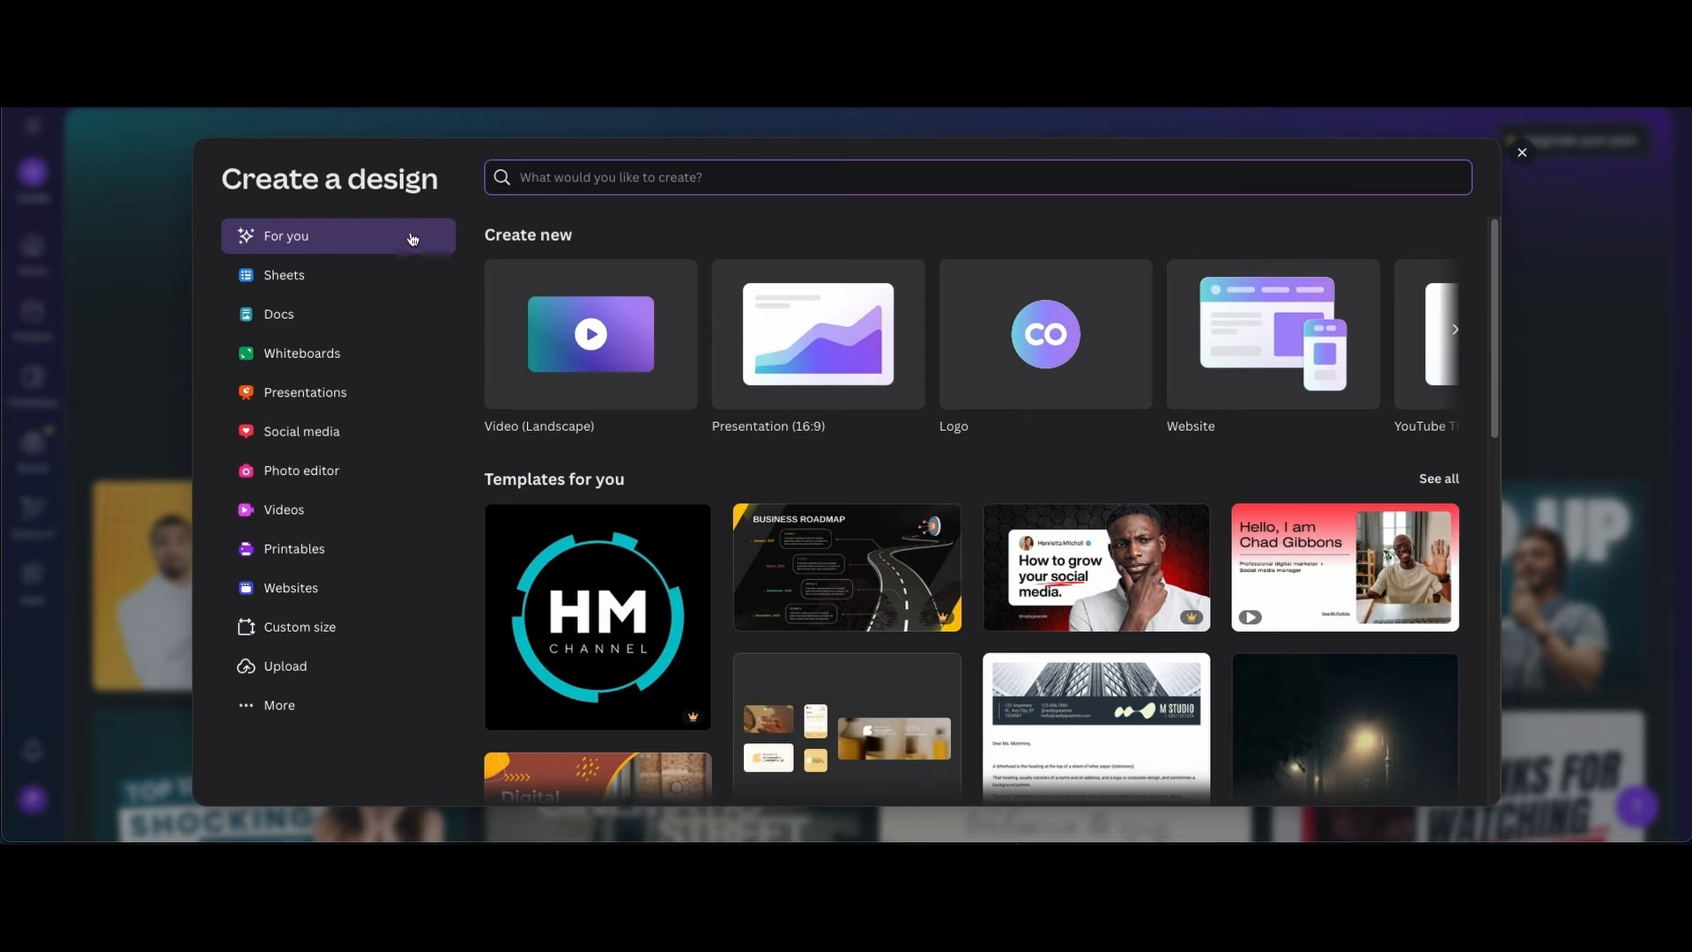
left_click(306, 513)
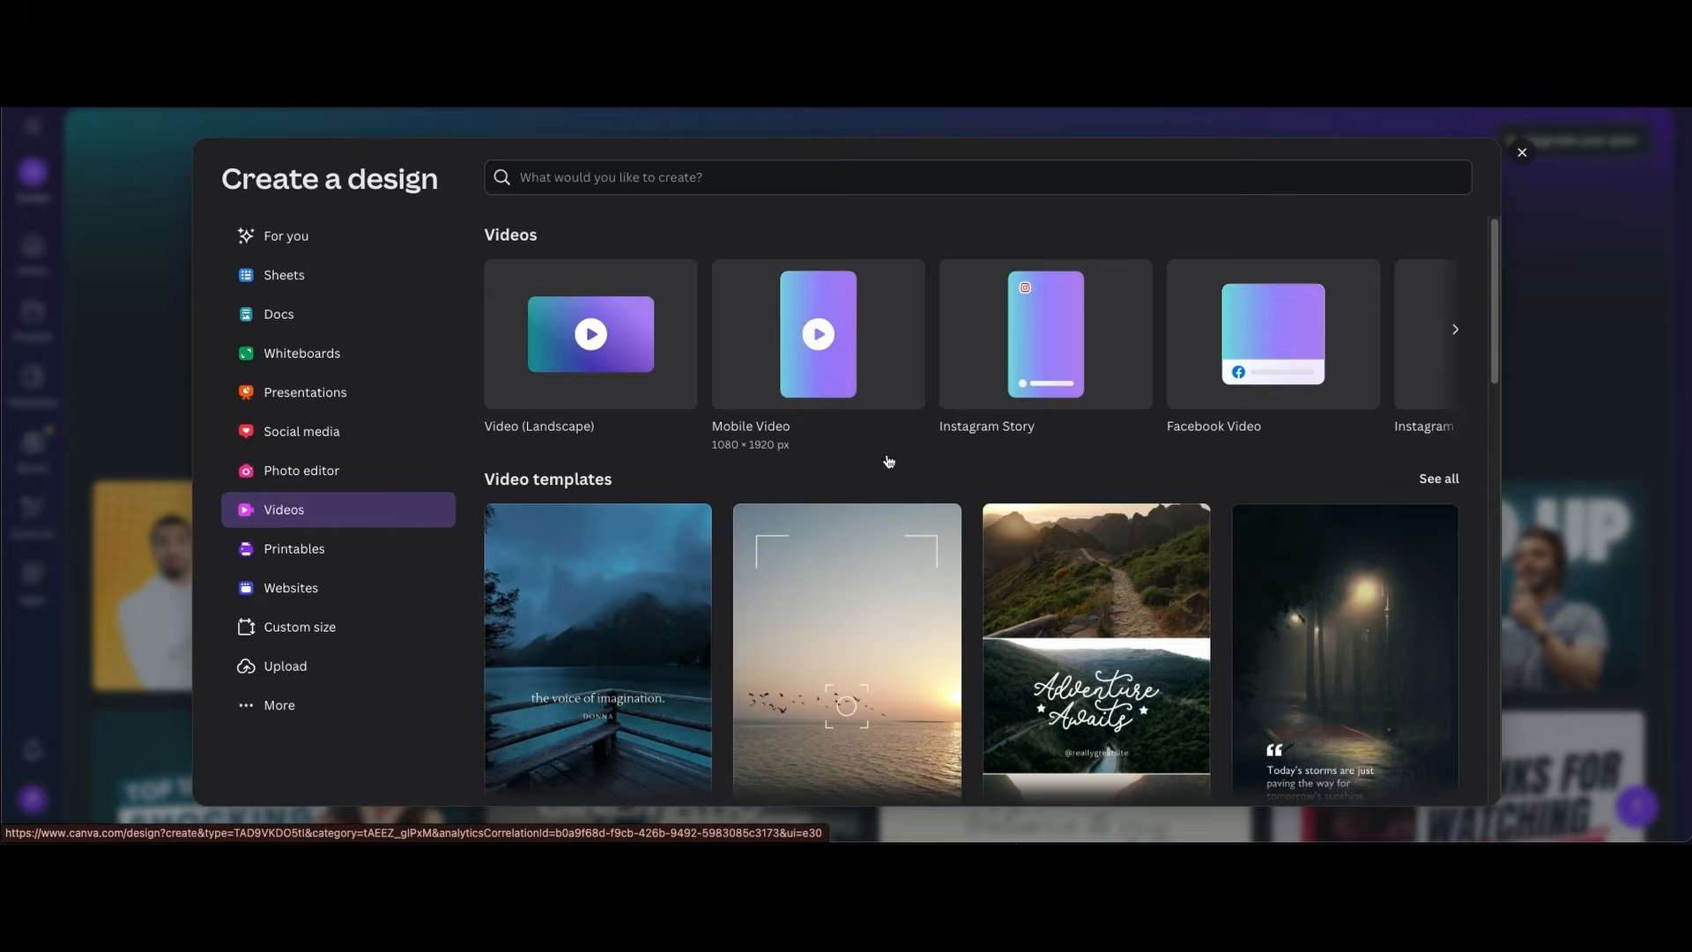
left_click(595, 336)
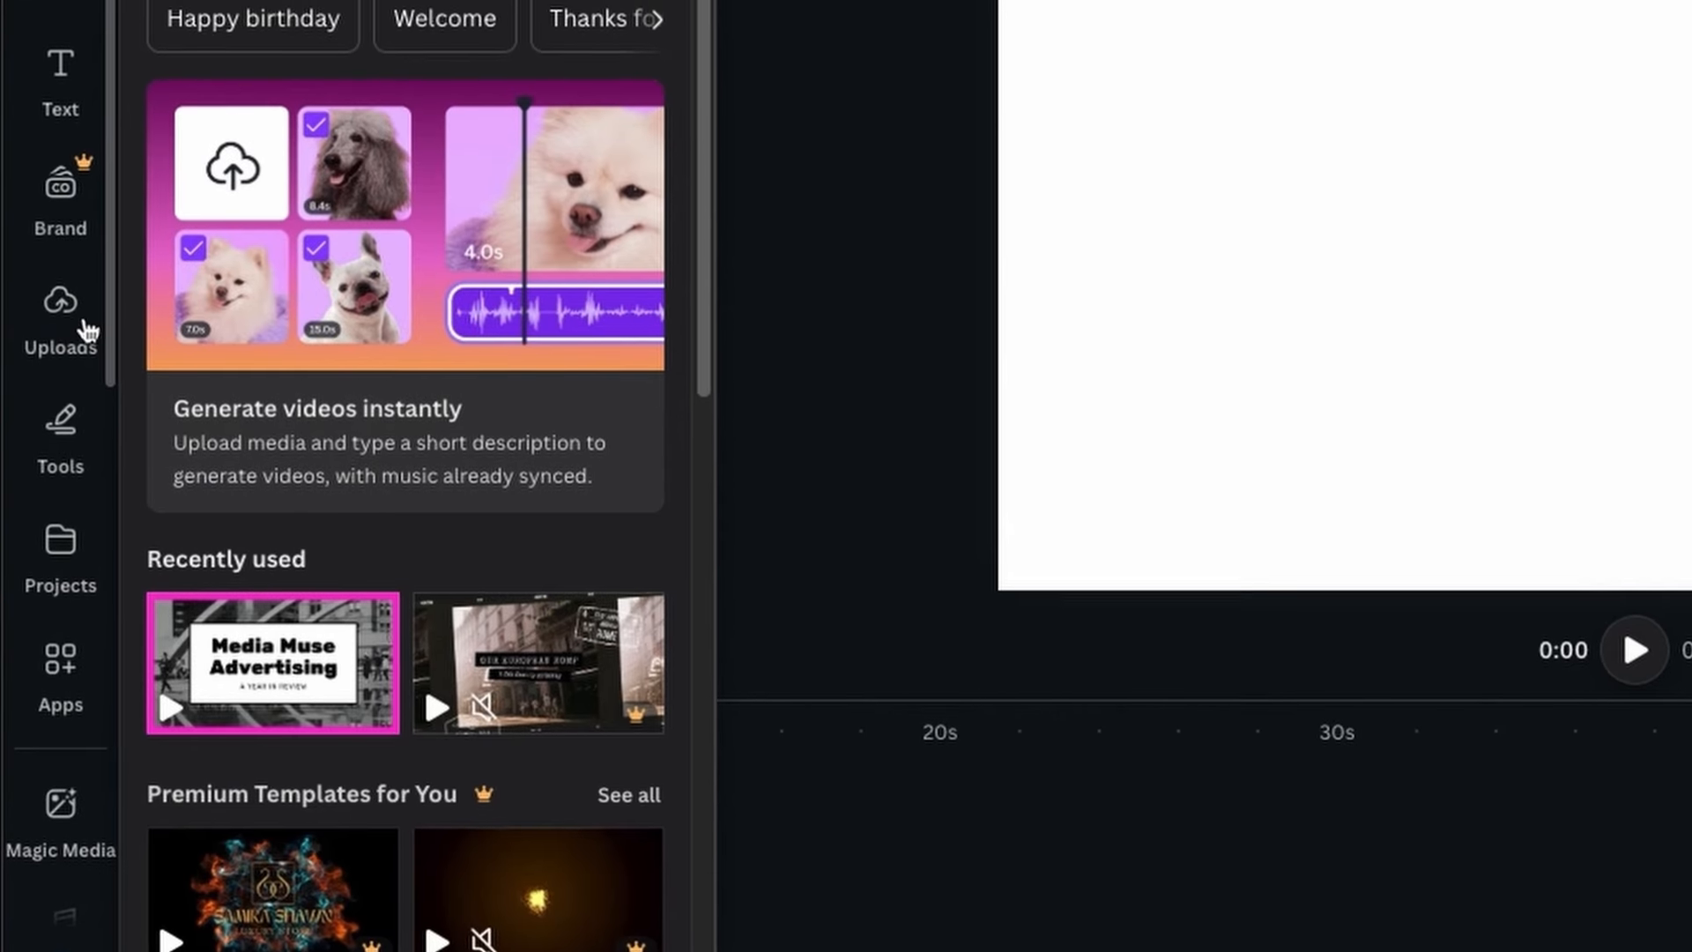
left_click(36, 440)
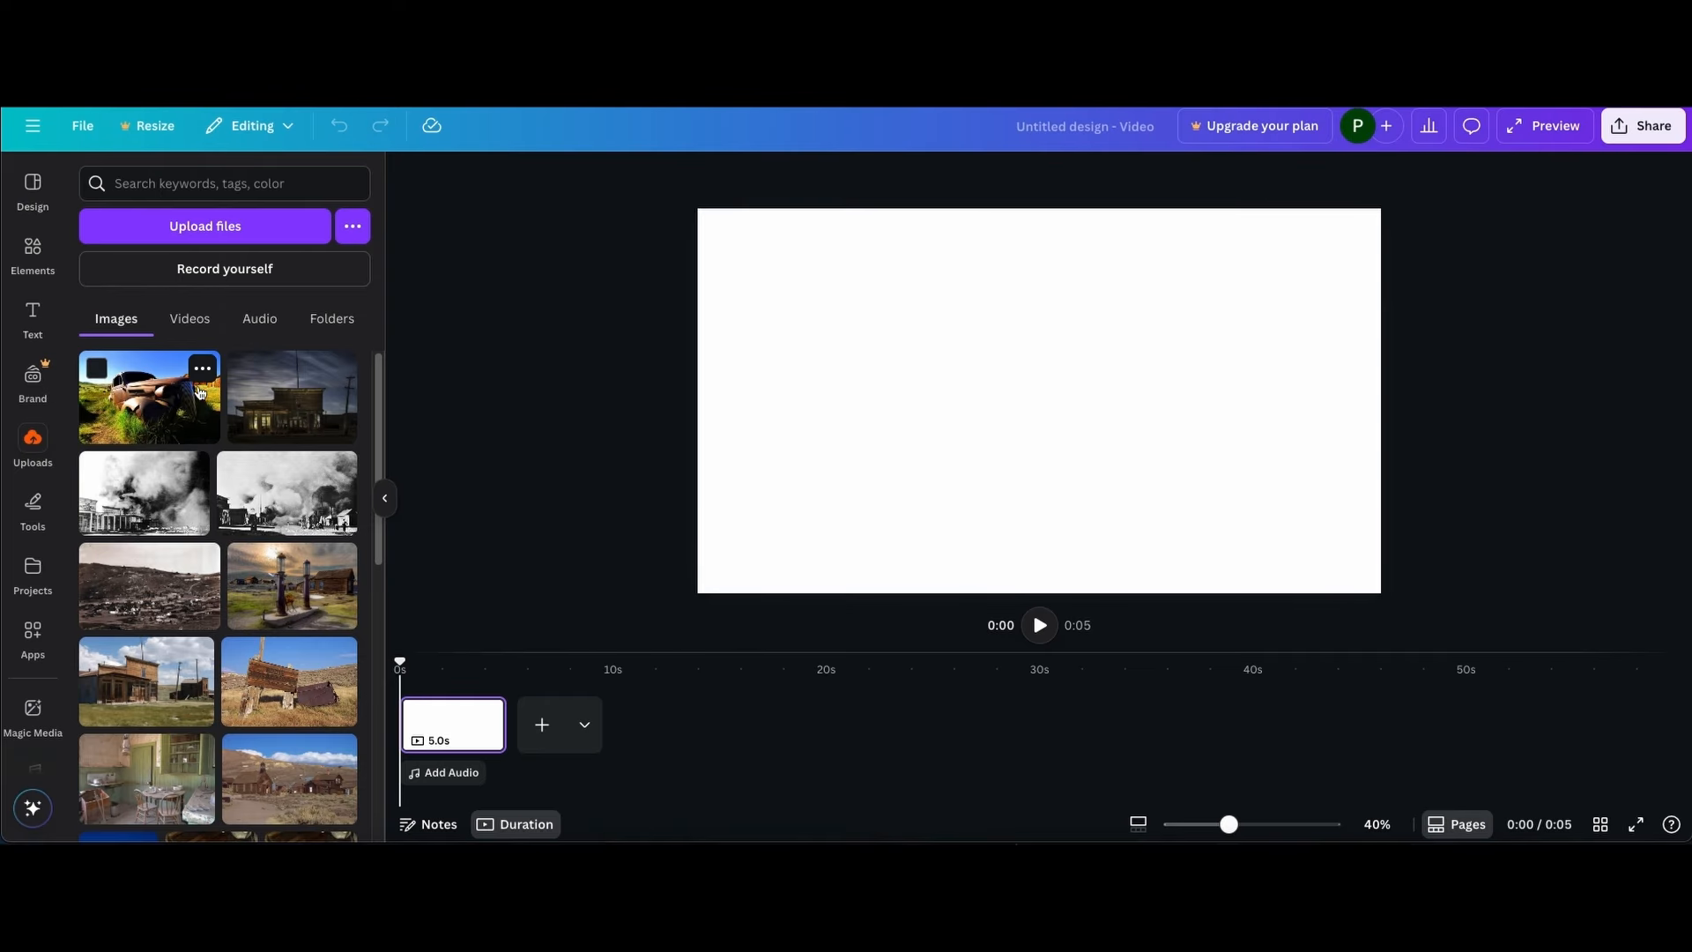
left_click(185, 397)
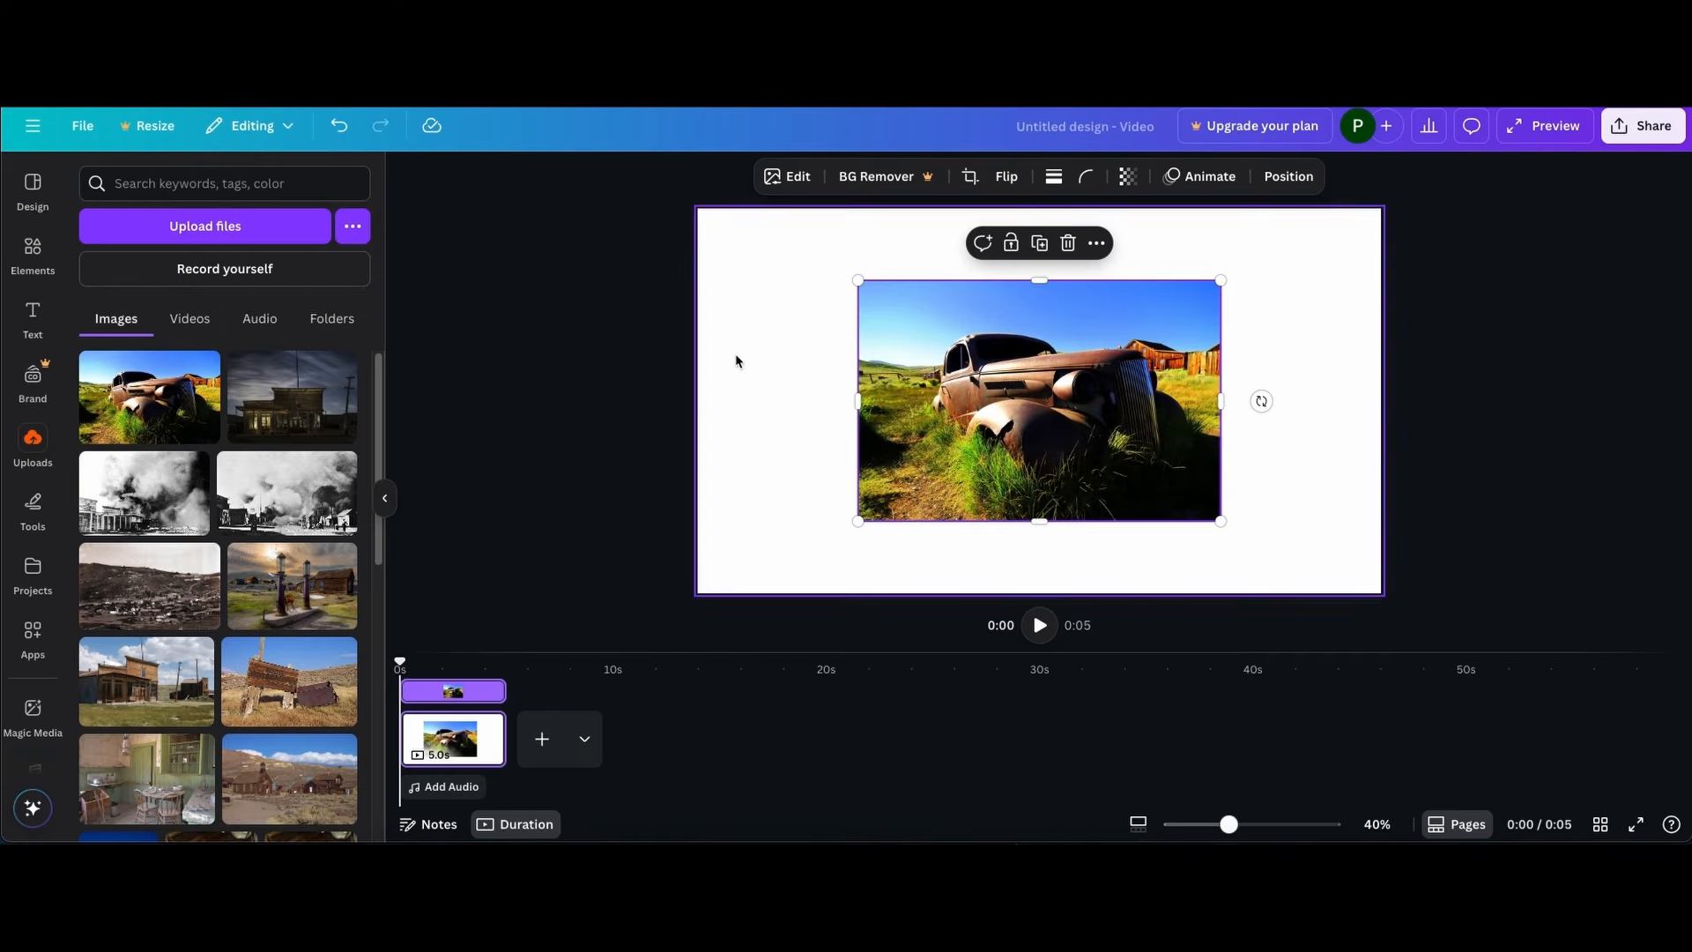
key("Delete")
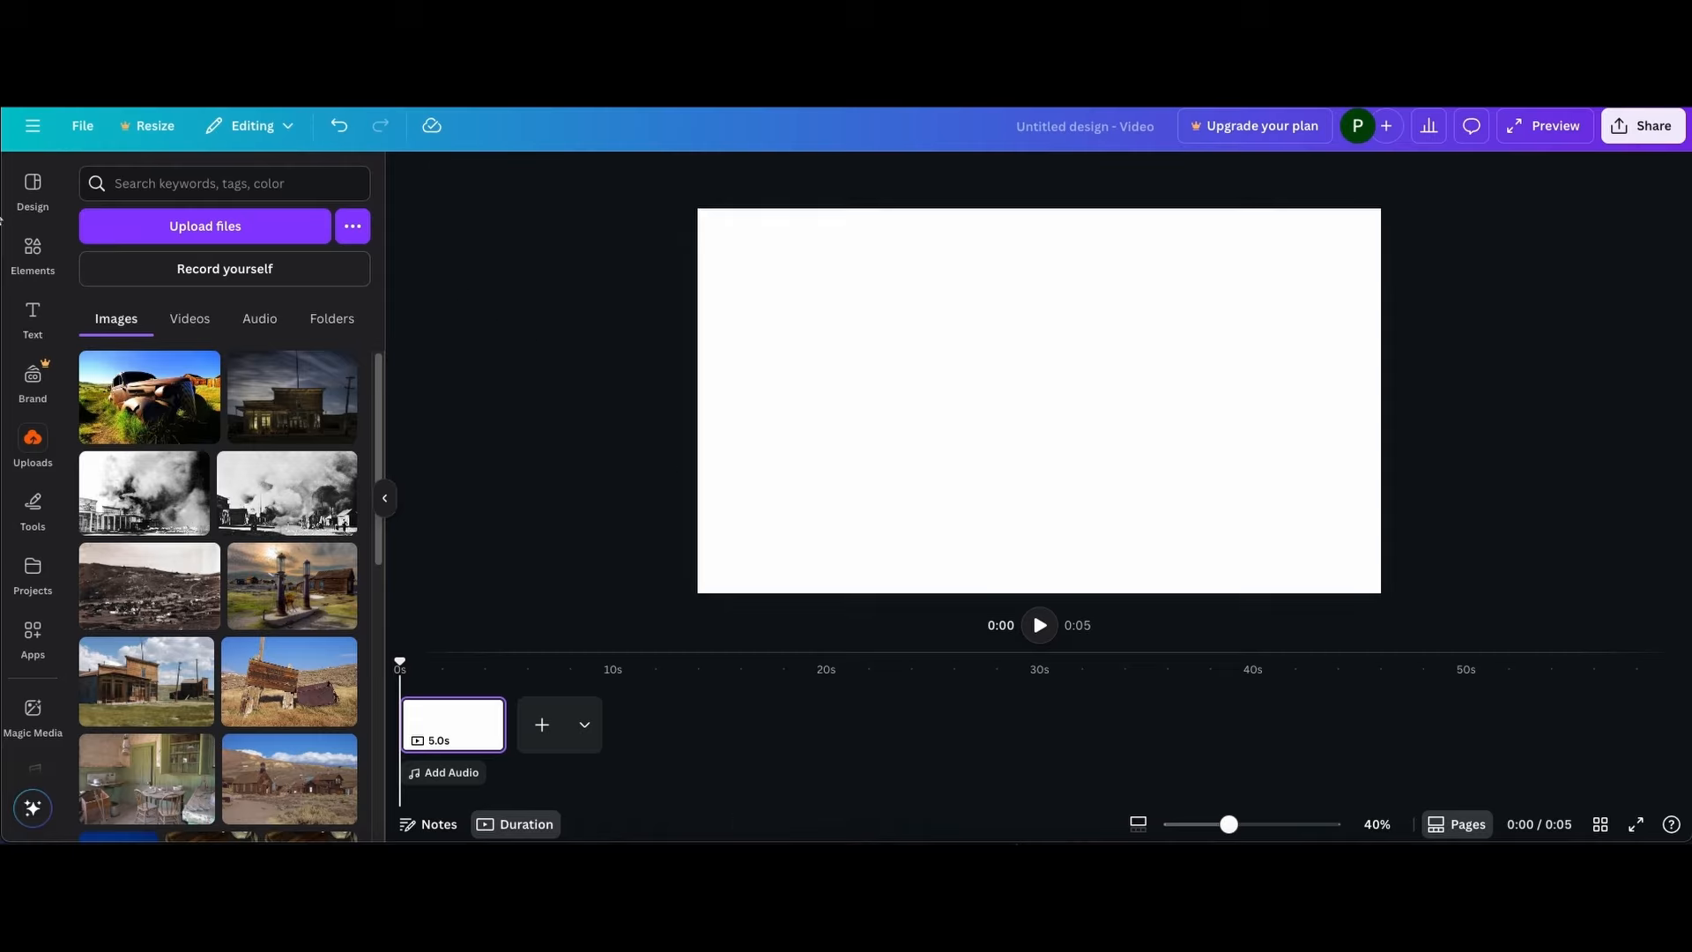
Find the 24-second blue-lit clip of a sleeping woman among the "Sleeping" video elements and set it as the page background
left_click(32, 260)
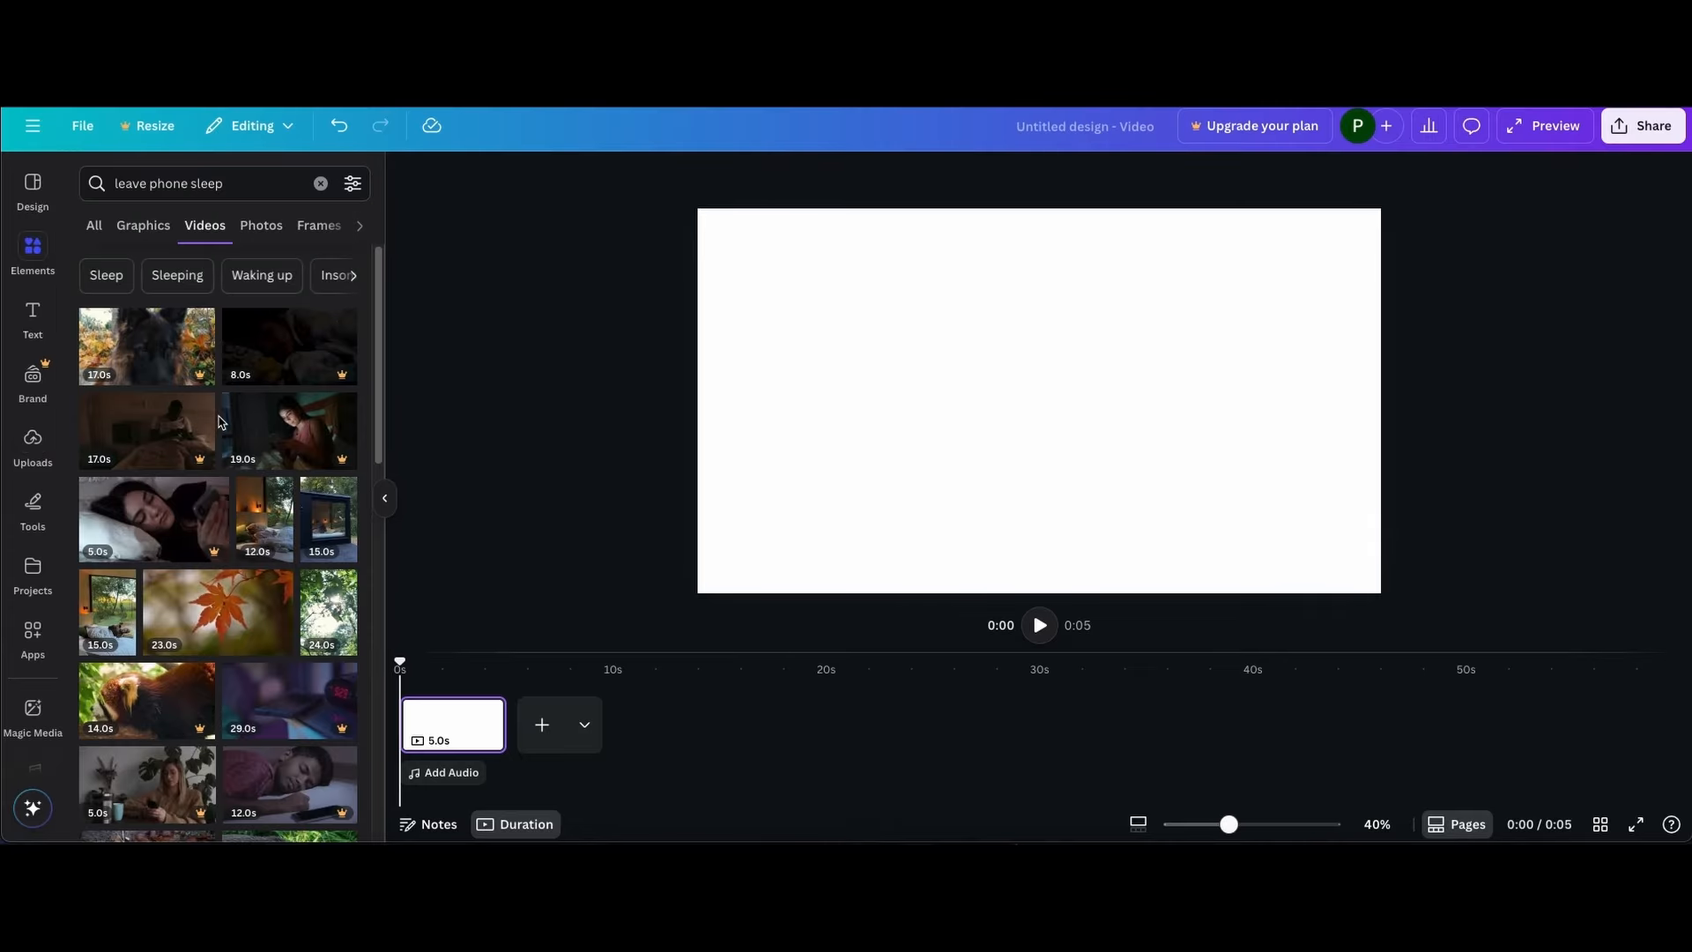
scroll(221, 423, "down", 3)
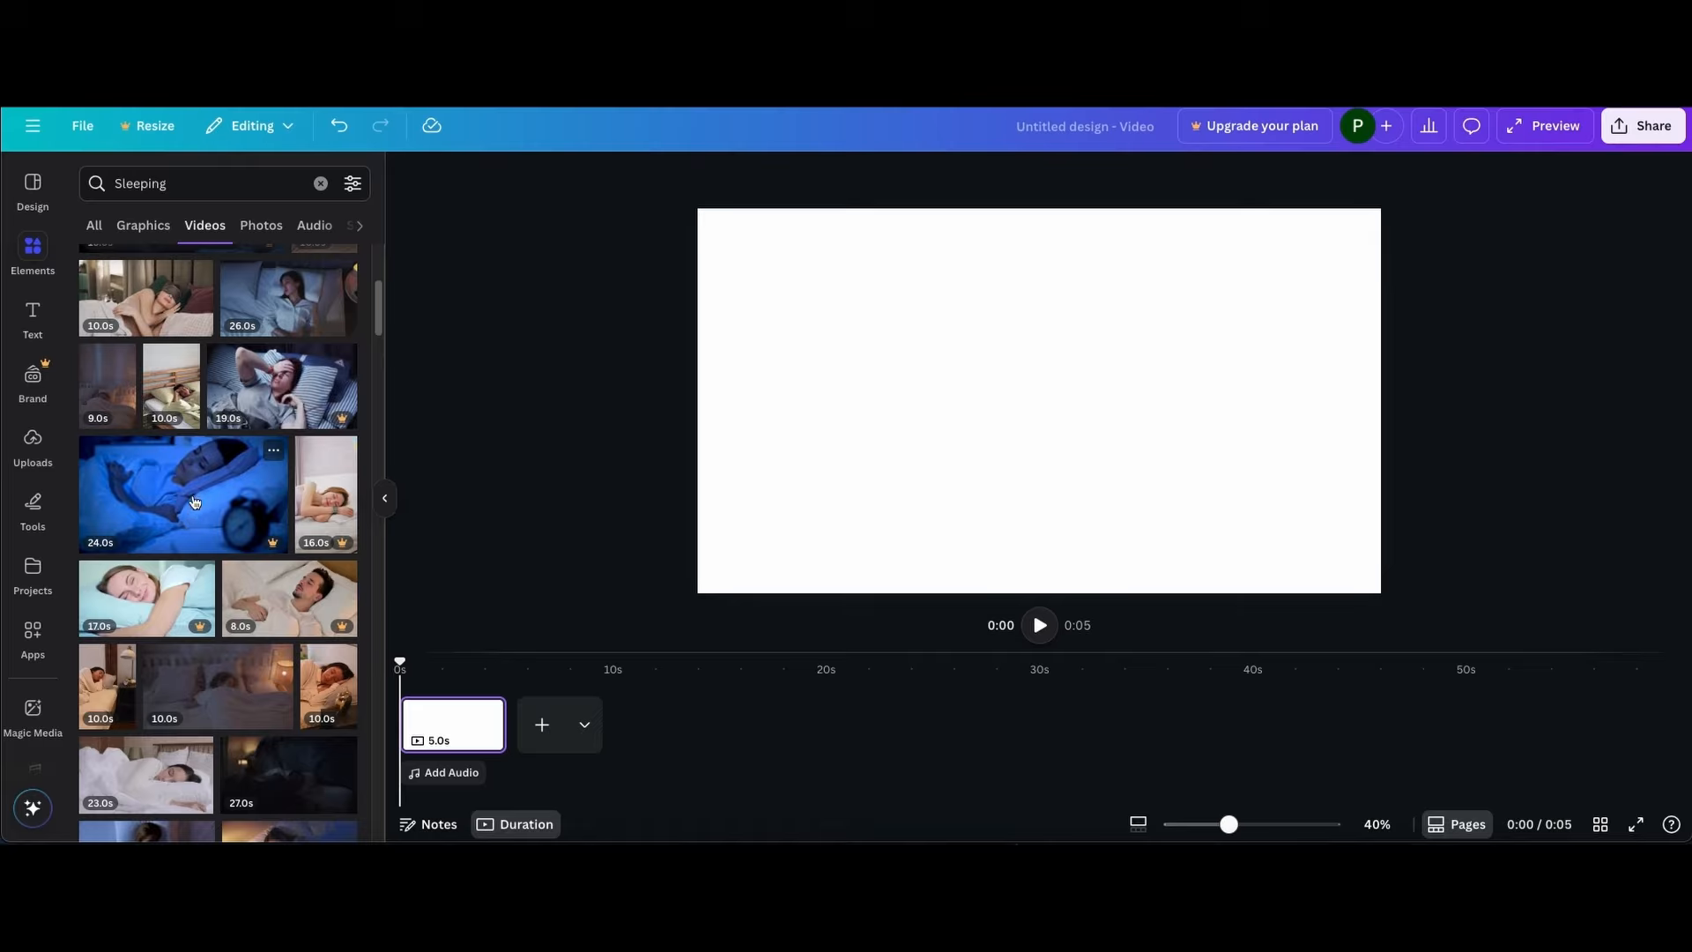
left_click(194, 498)
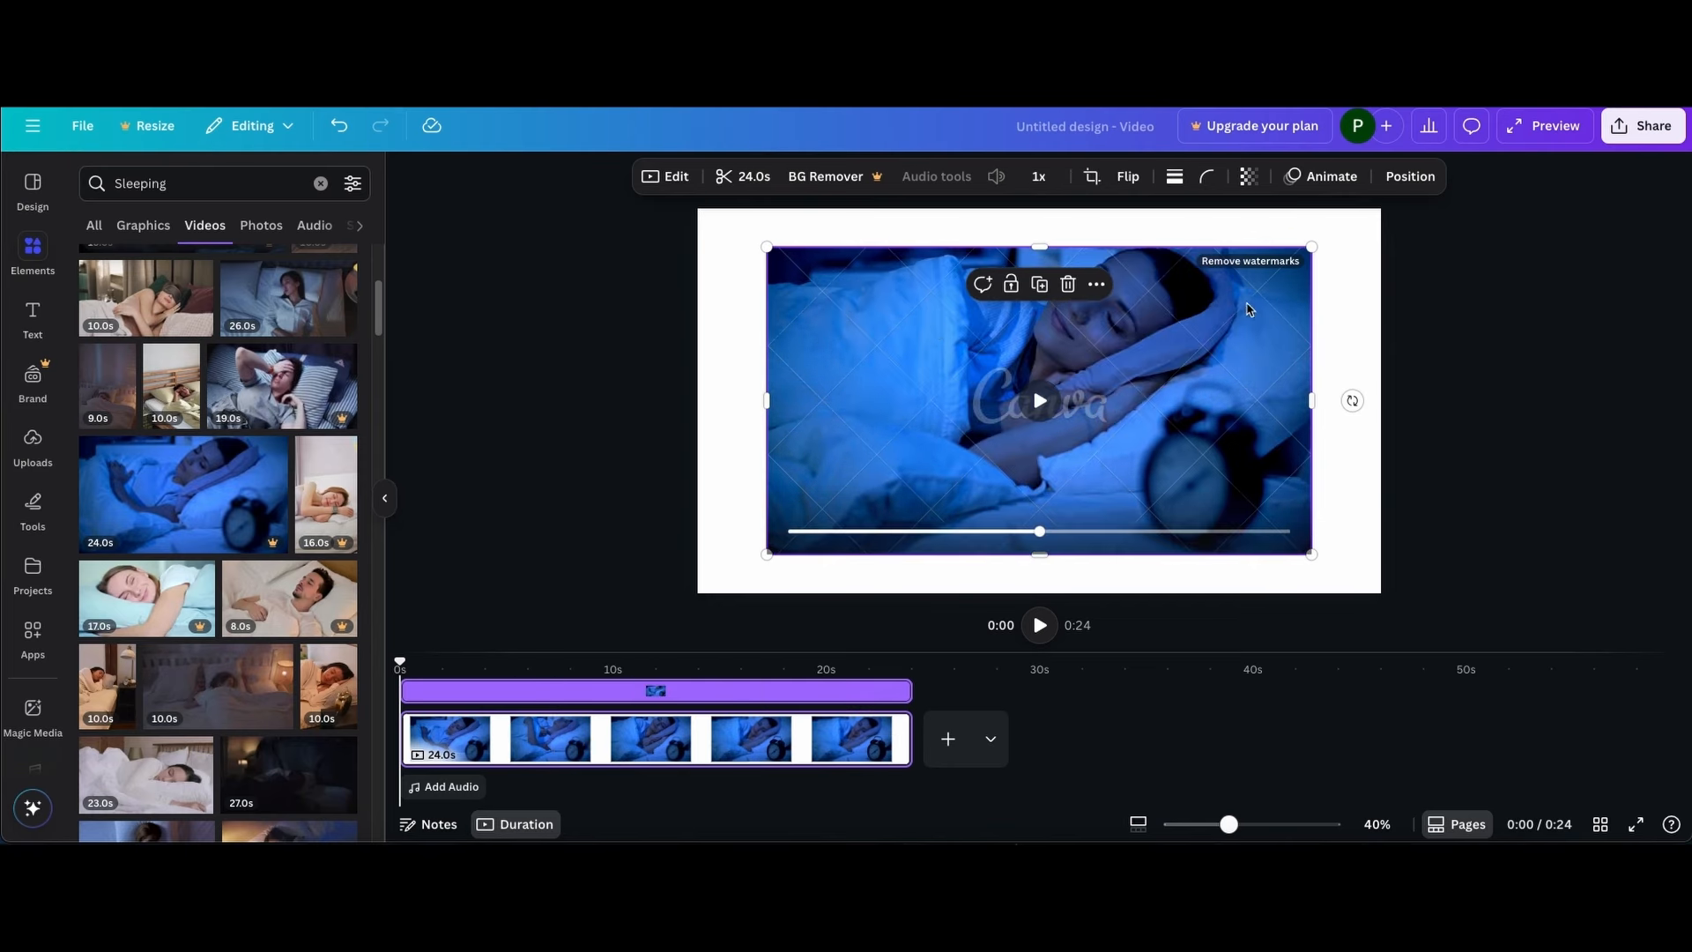
right_click(872, 293)
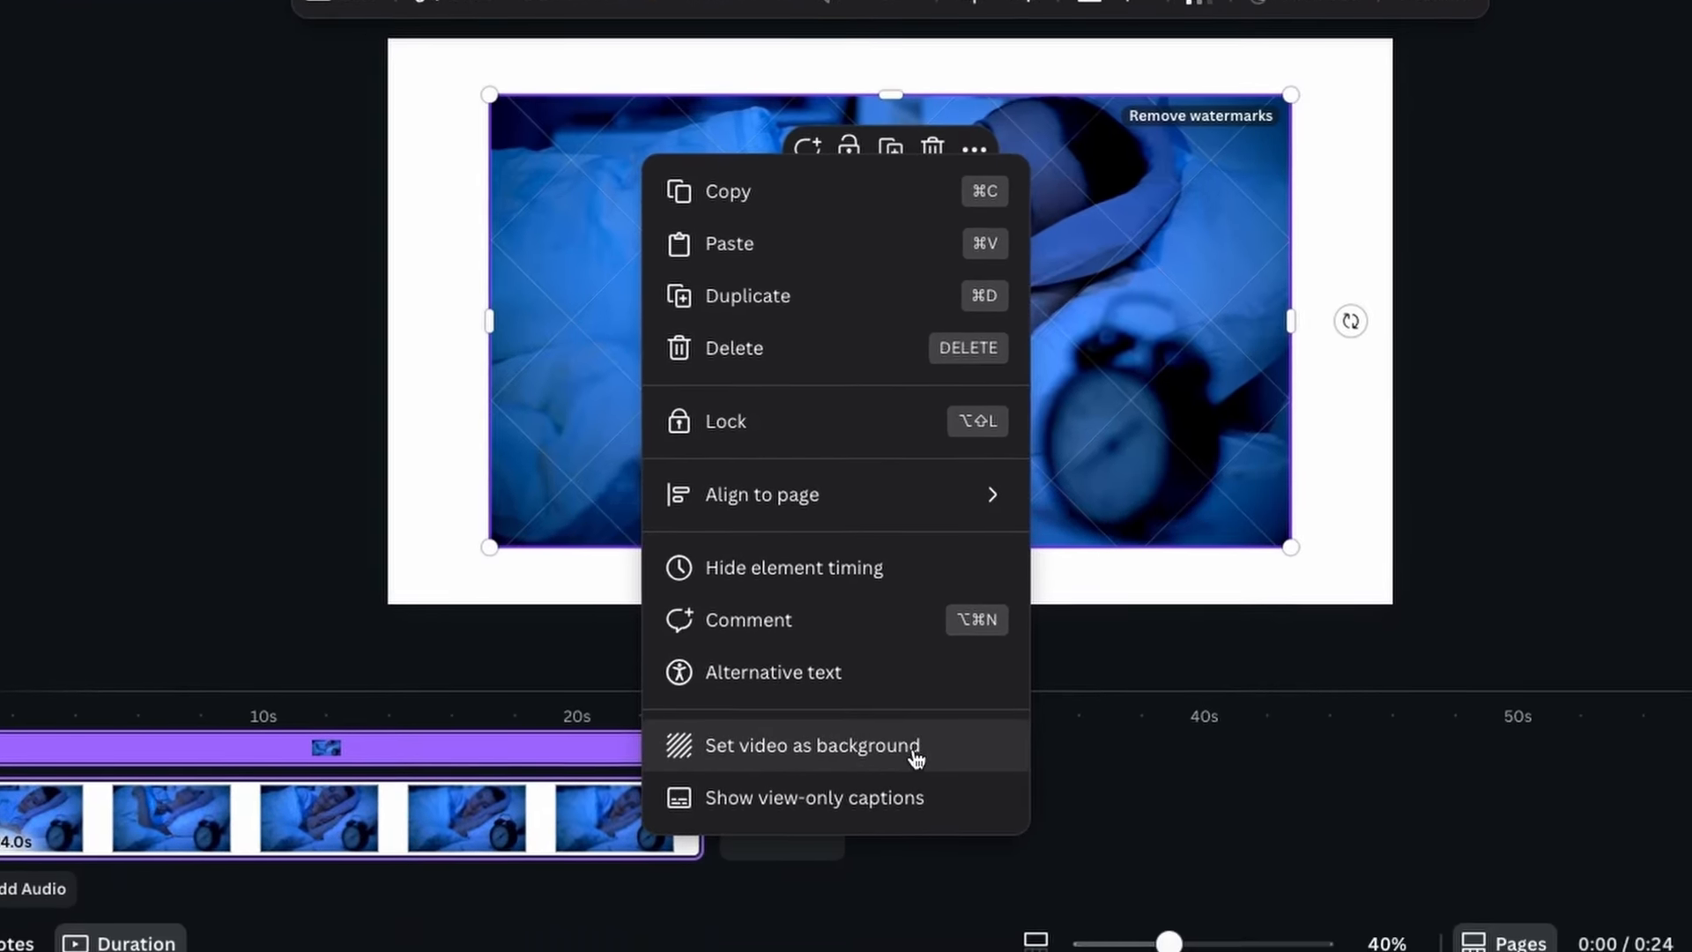
left_click(917, 774)
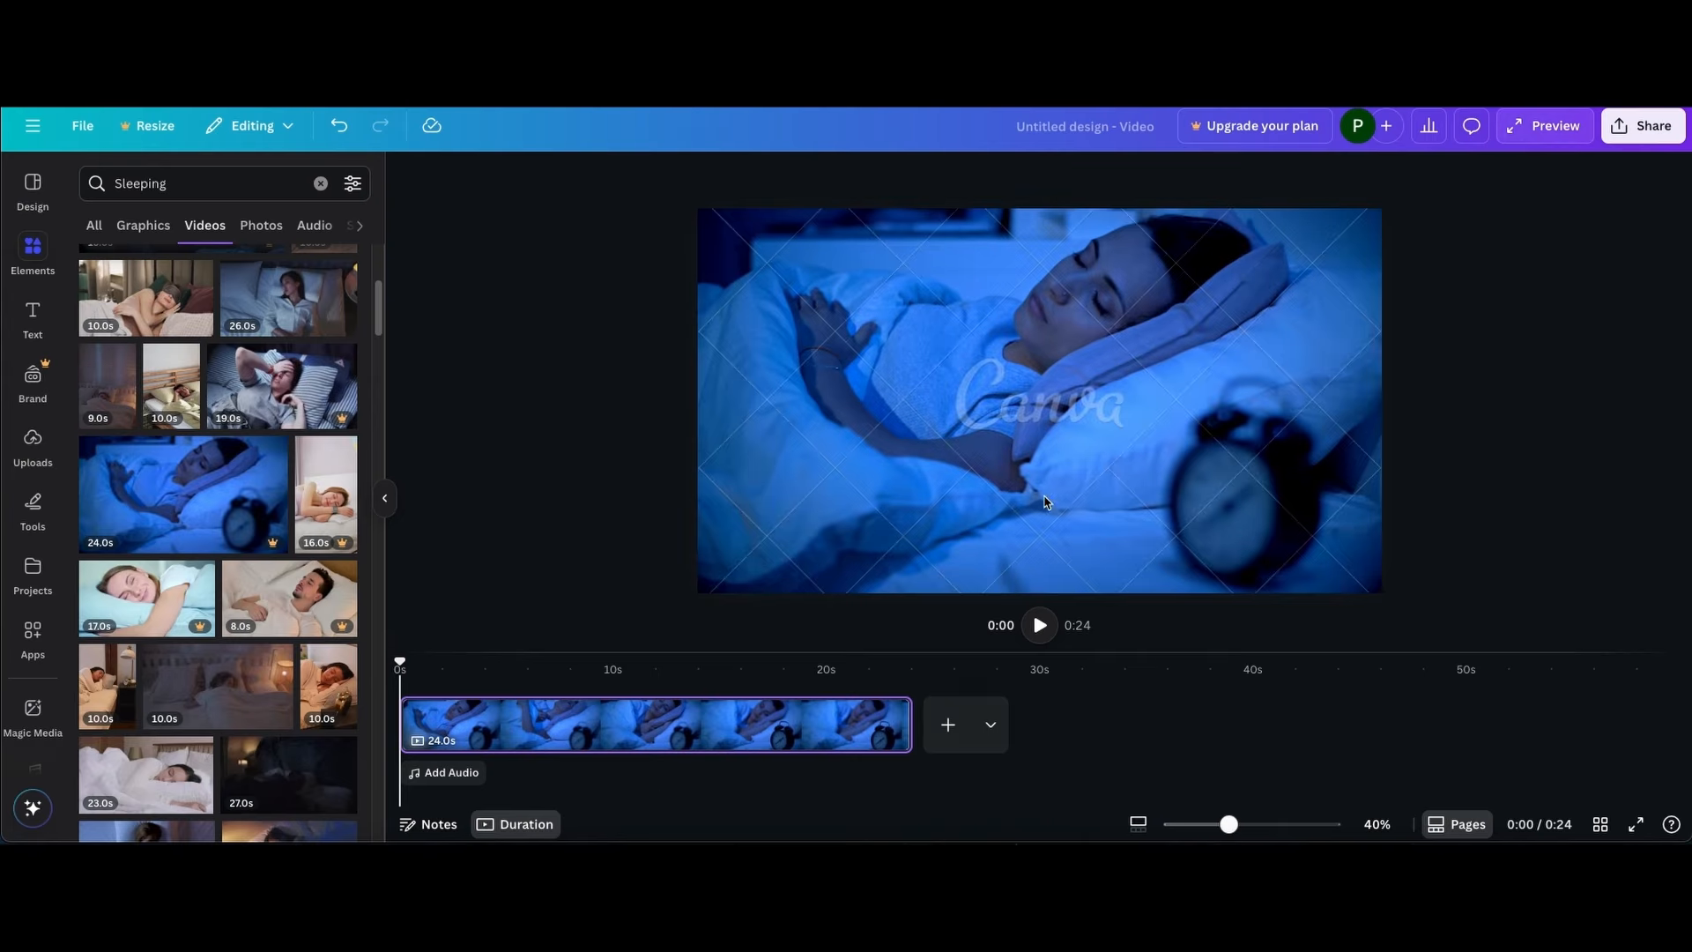
Preview the sleeping clip and split its page at the 5-second mark
left_click(1040, 625)
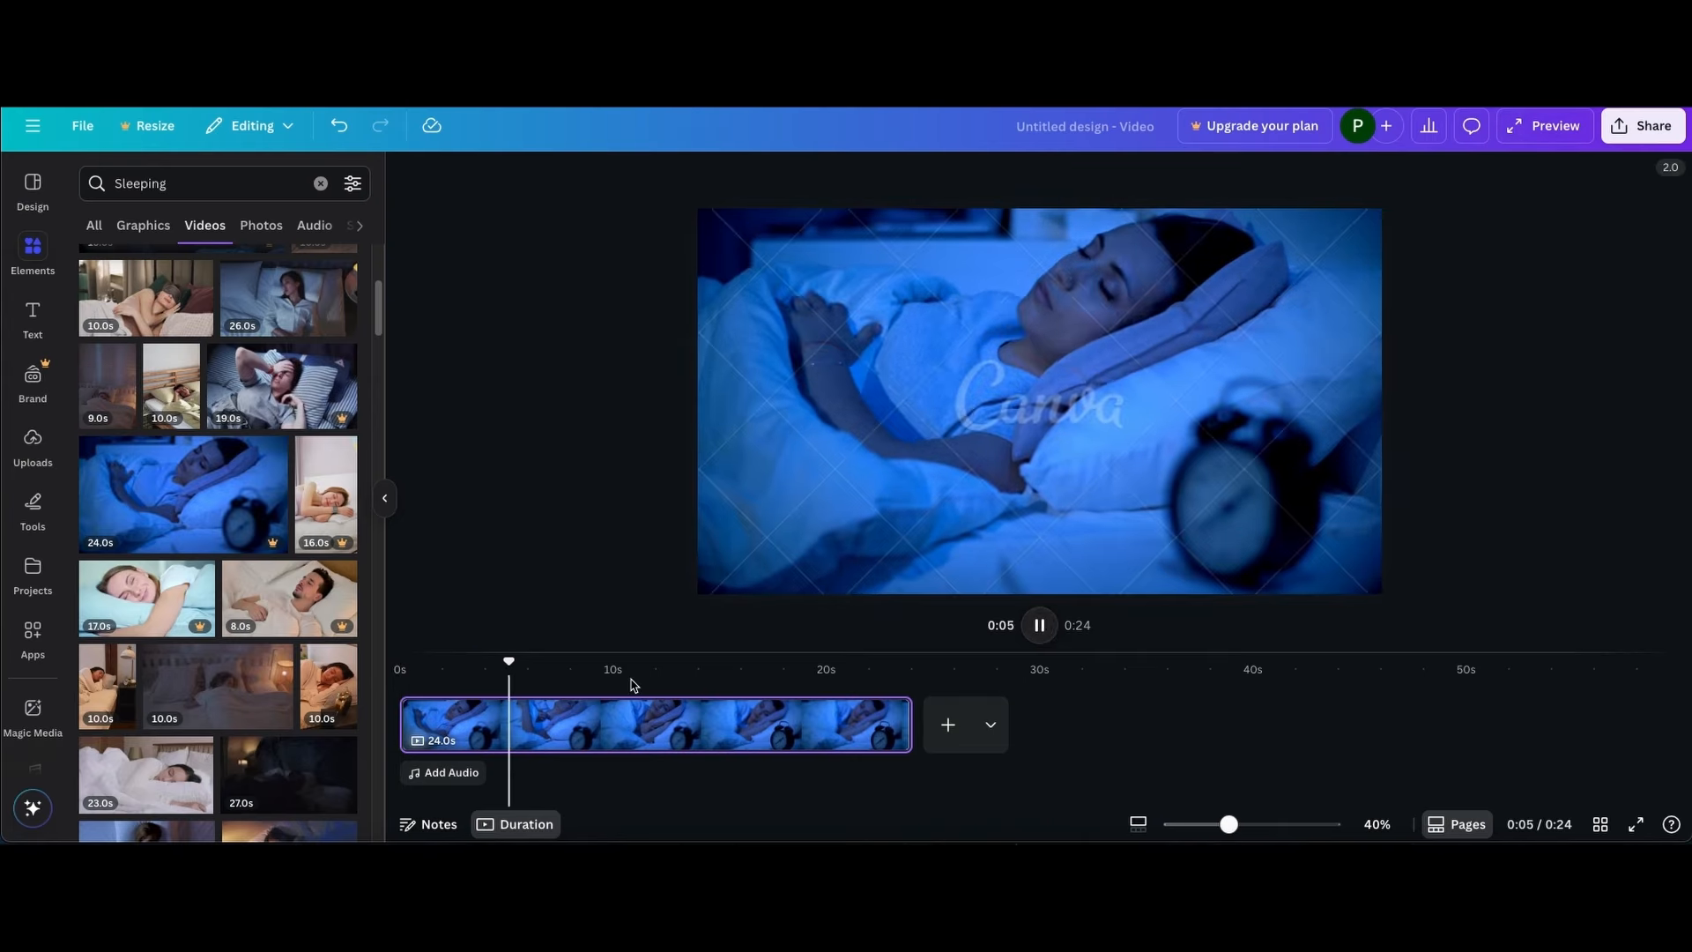
key("space")
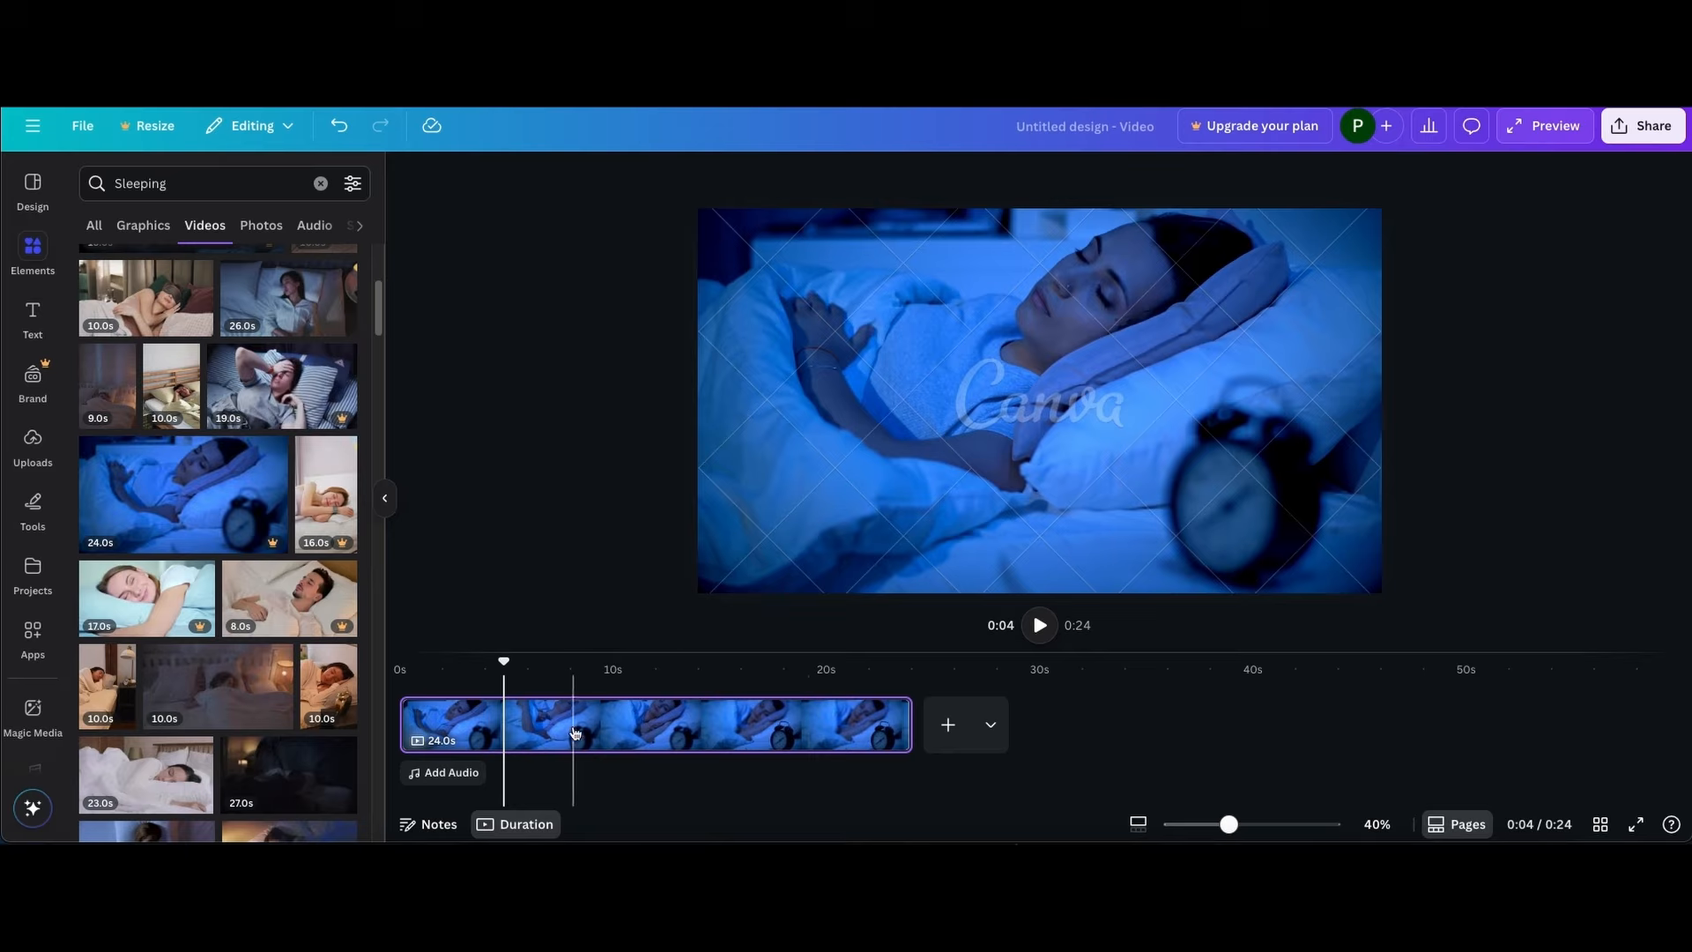
mouse_move(504, 662)
left_mouse_down()
mouse_move(652, 667)
mouse_move(497, 663)
left_mouse_up()
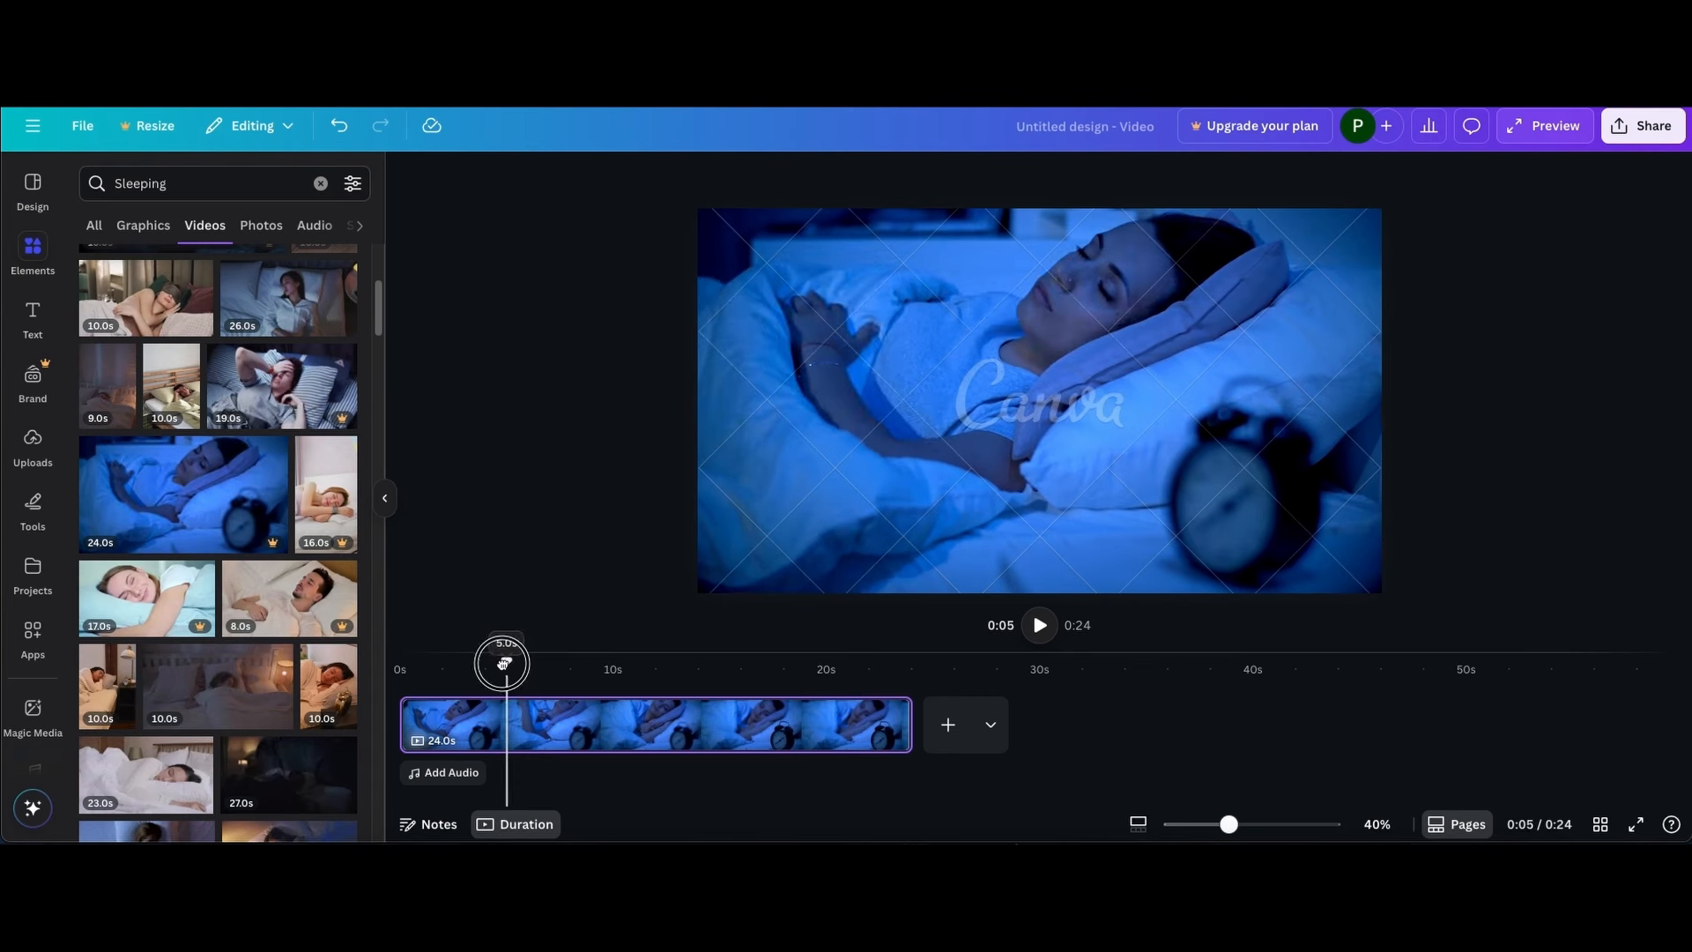
left_click(508, 734)
right_click(509, 733)
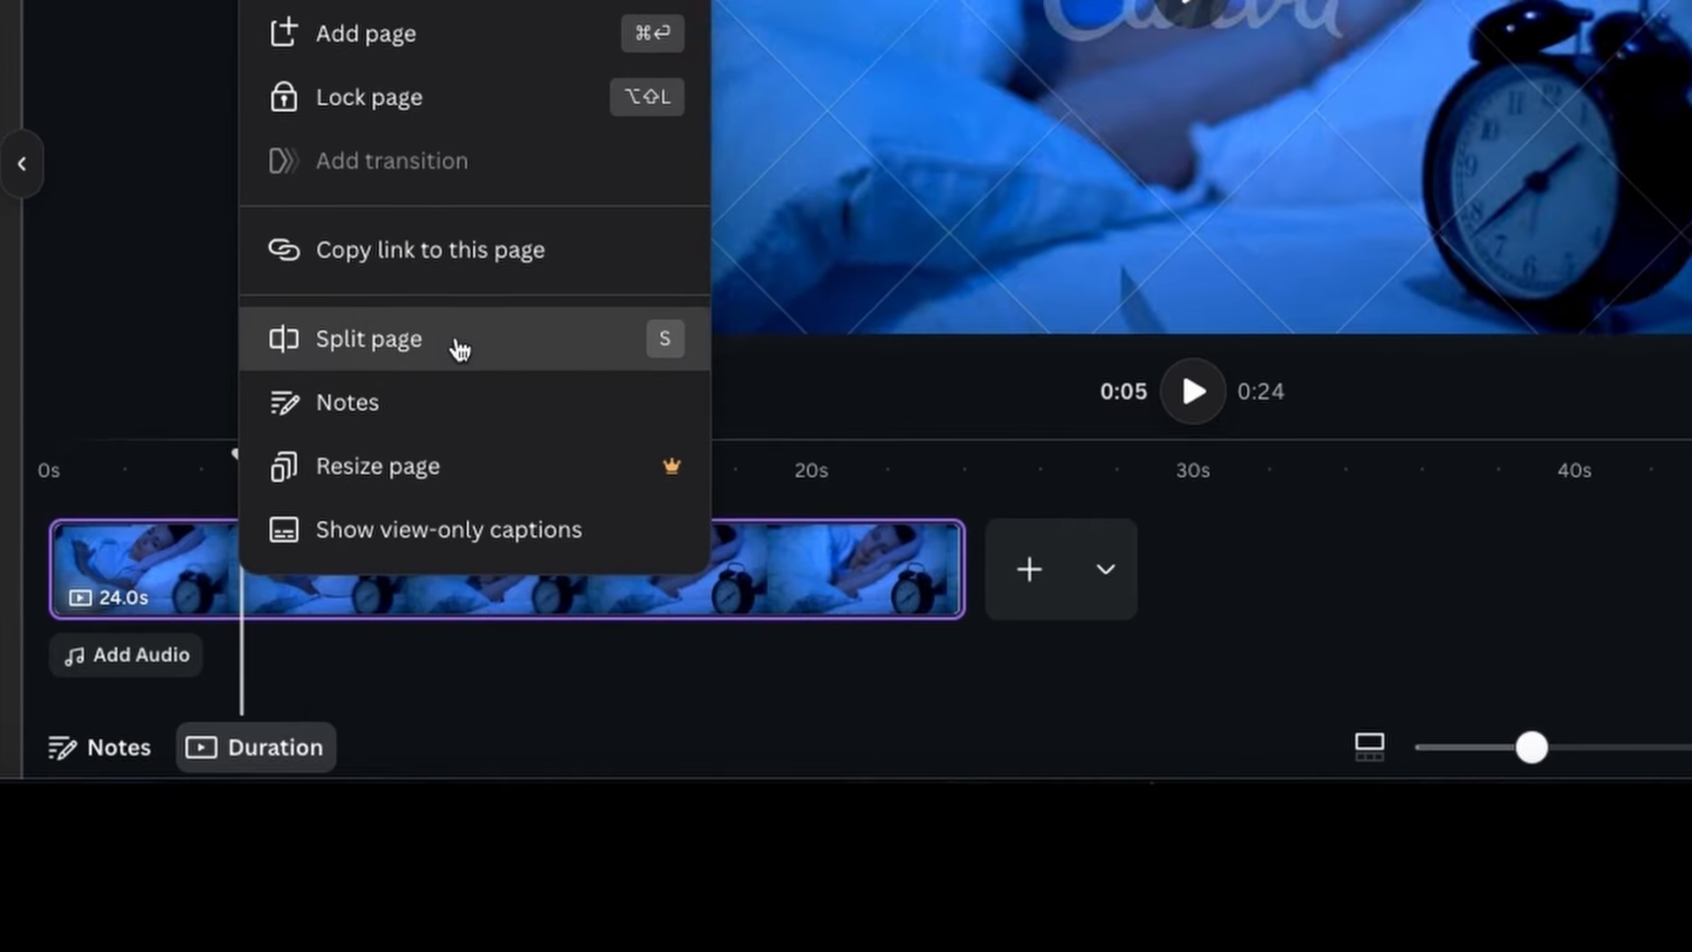
left_click(627, 599)
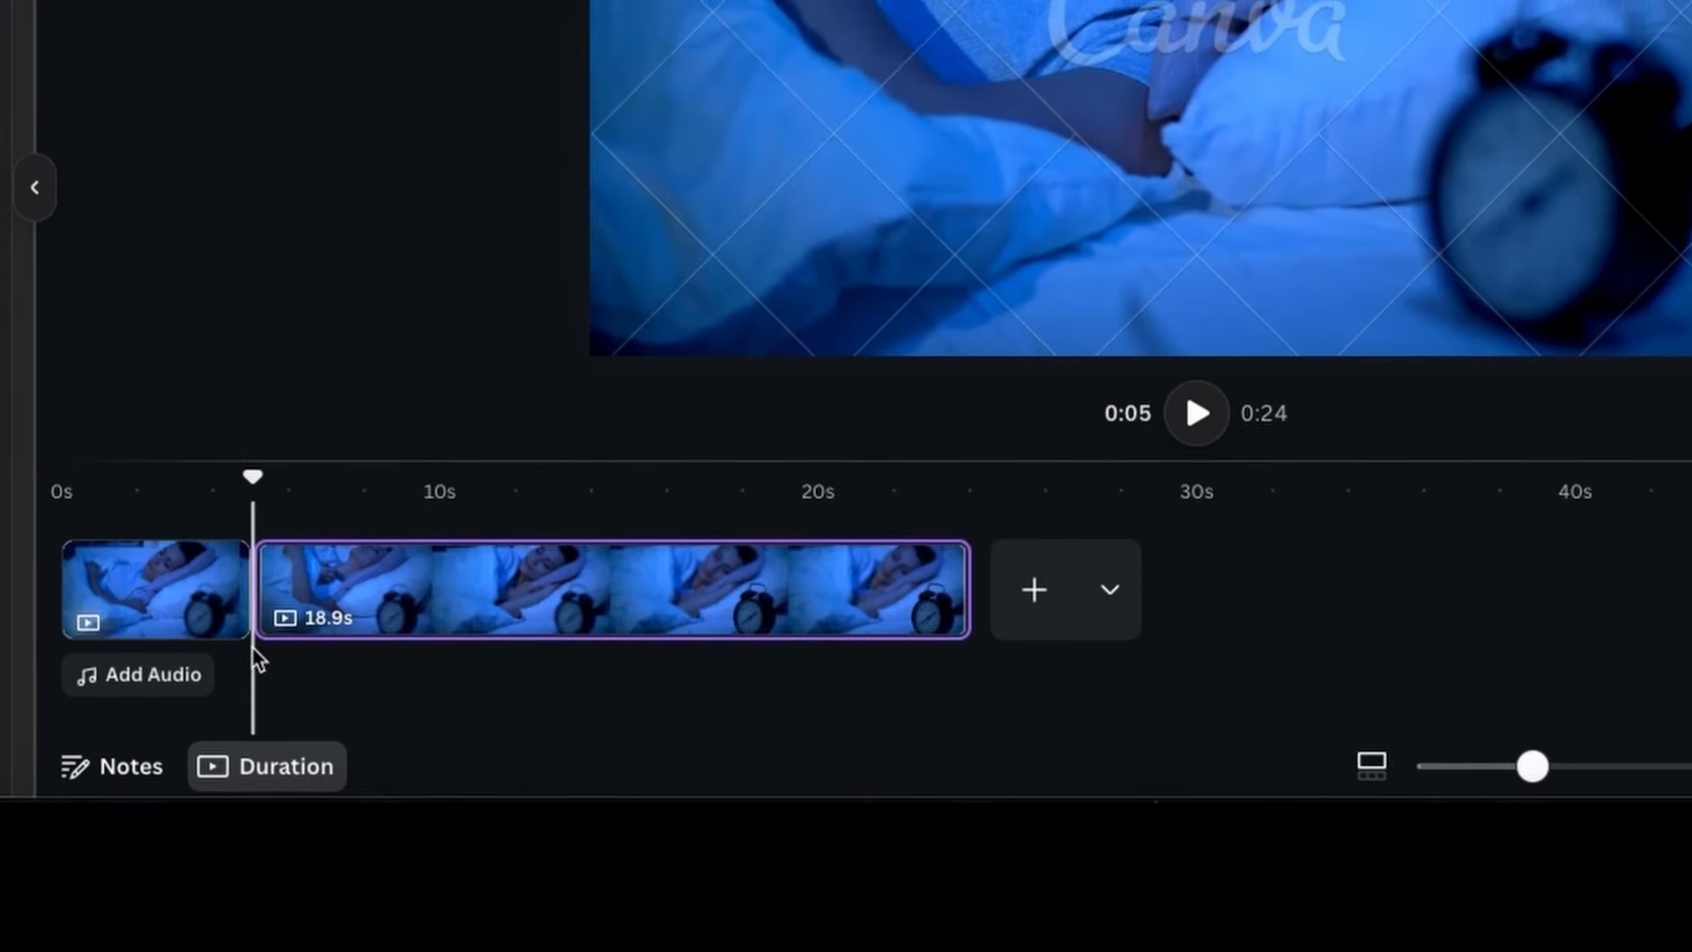
Split the second part of the sleeping clip at about 9.7 seconds on the timeline
left_click(251, 473)
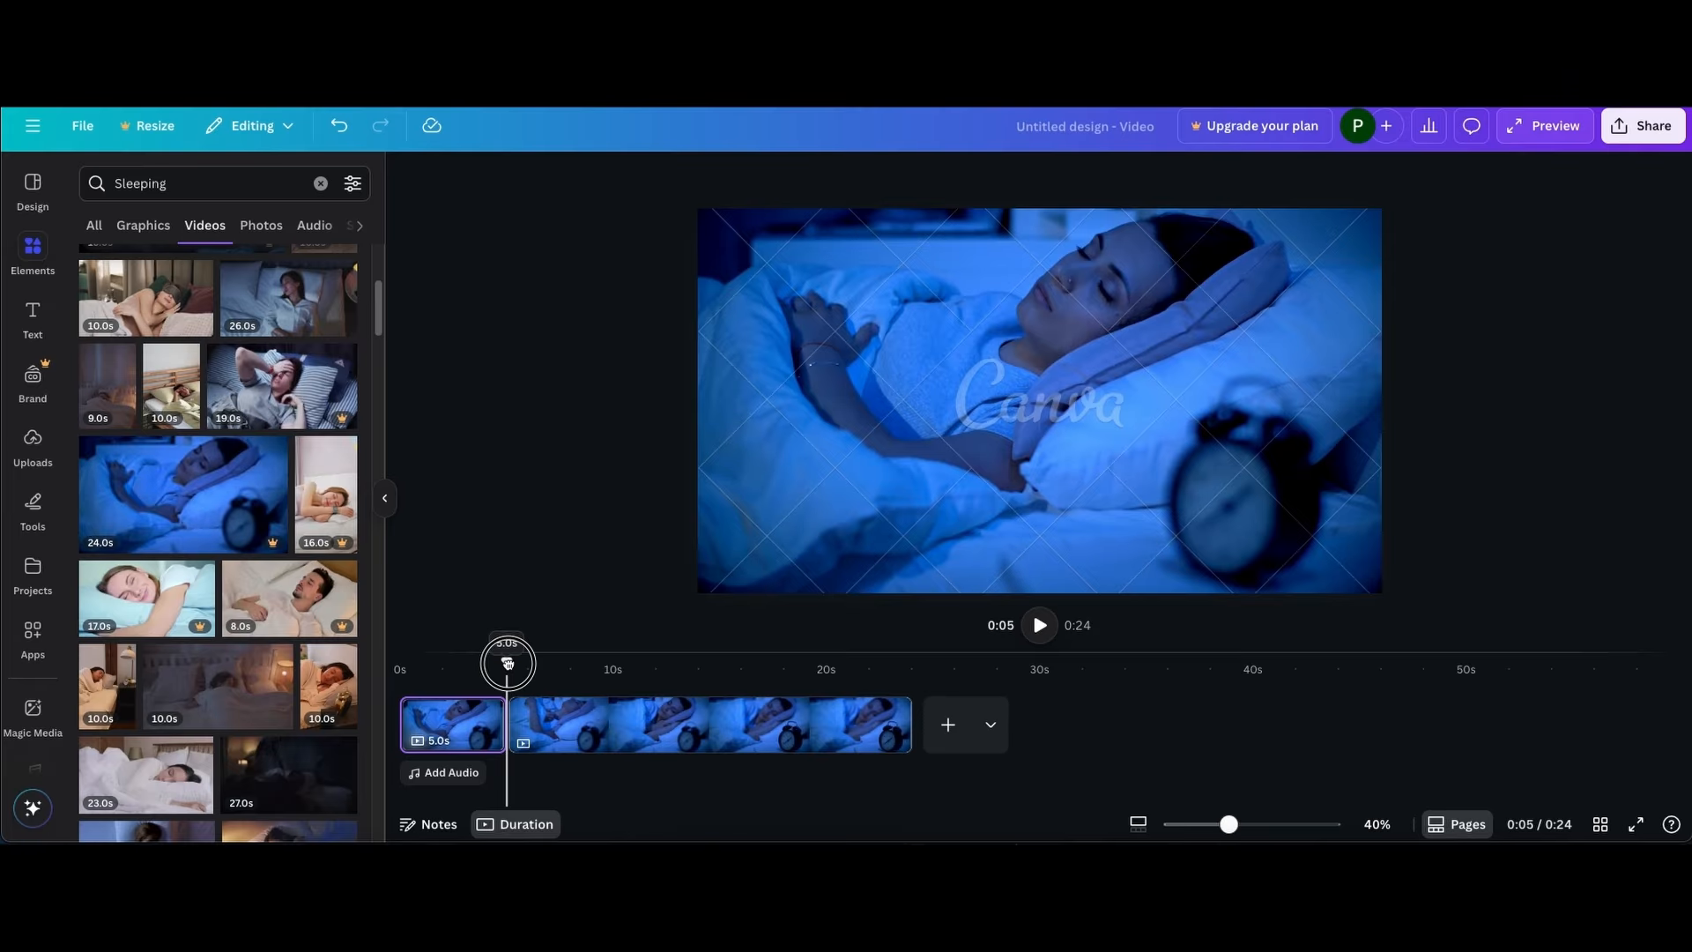
left_click_drag(508, 663, 609, 662)
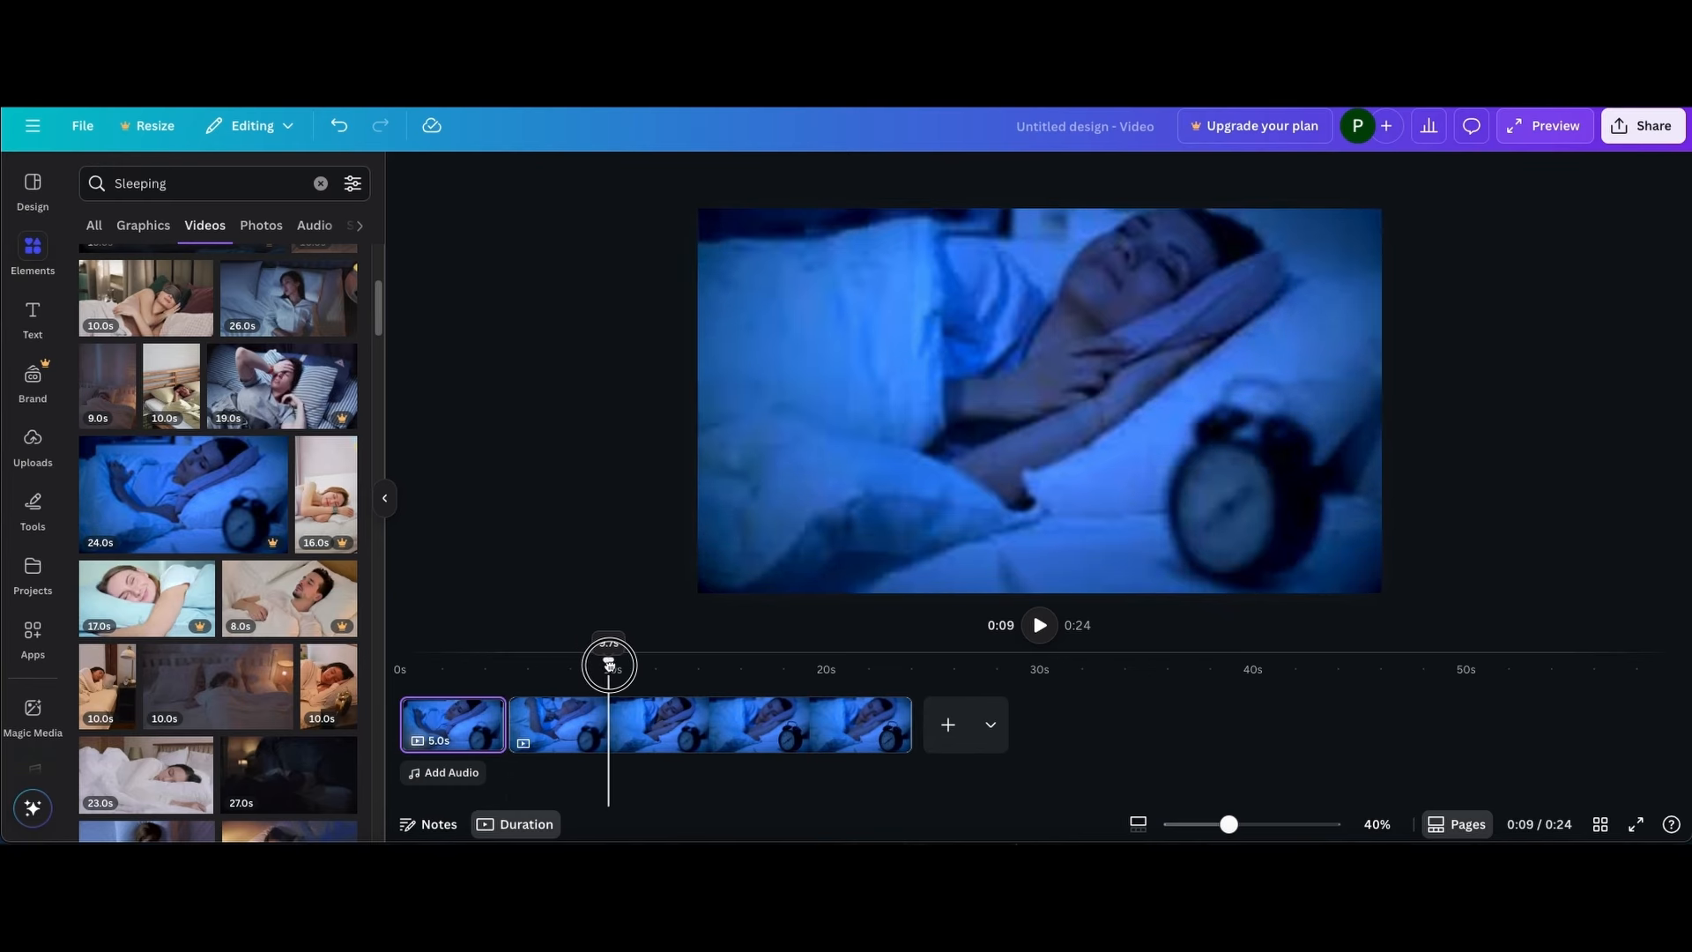
right_click(609, 723)
left_click(661, 606)
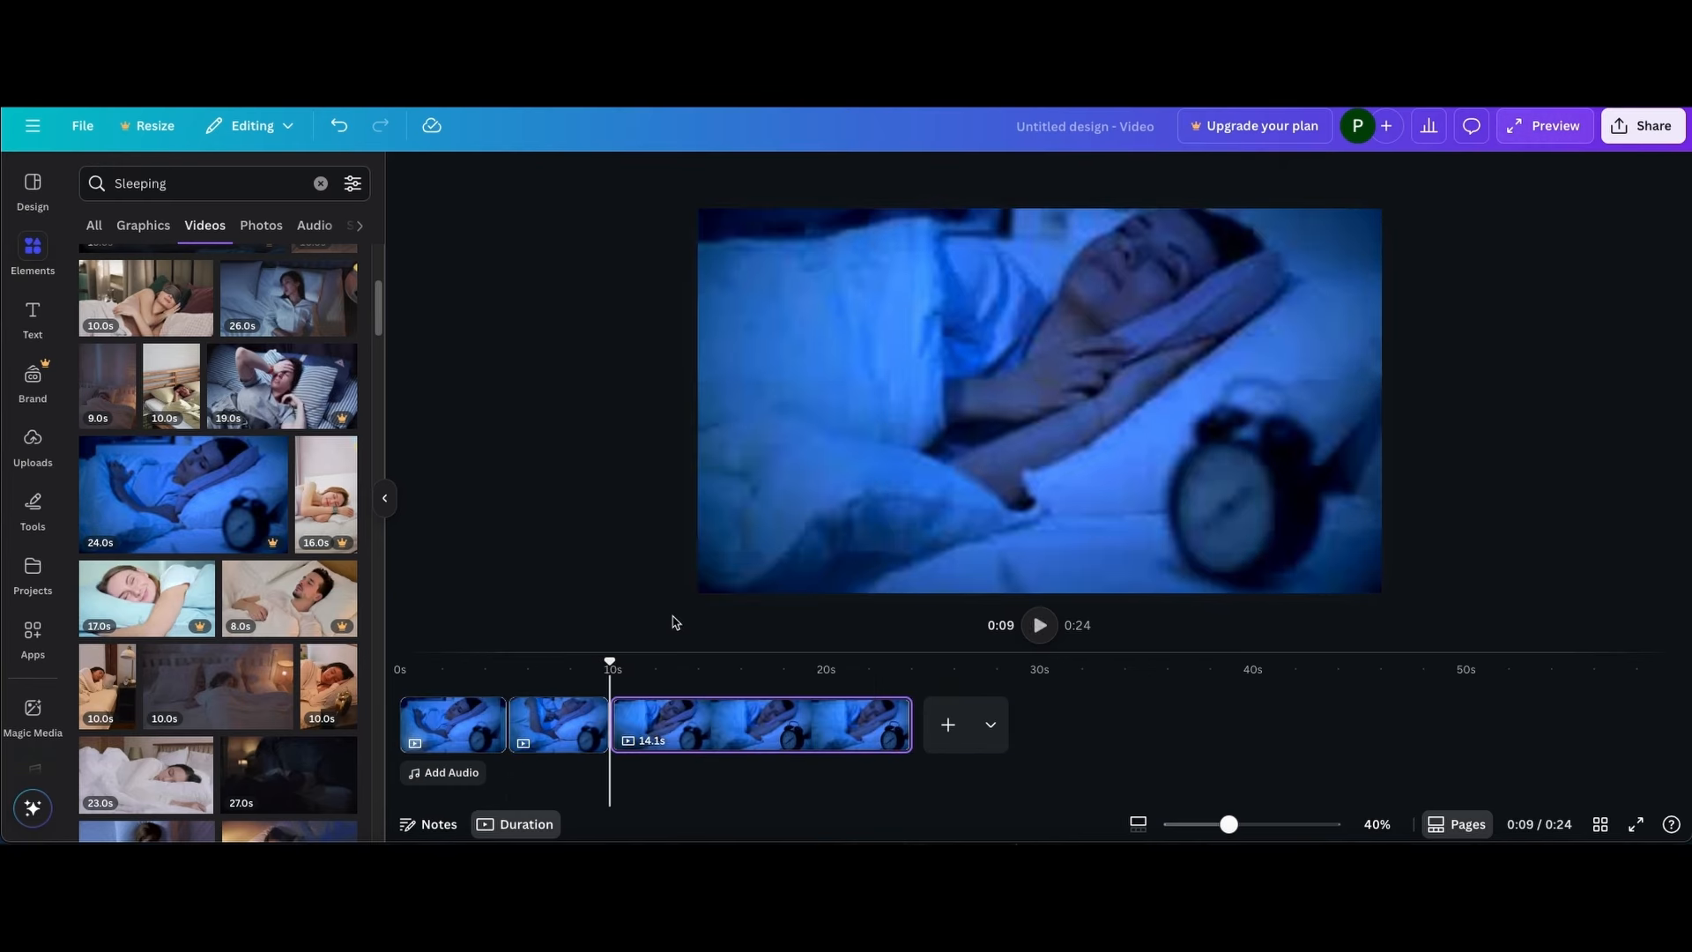
Delete the opening 5-second segment and trim the new first segment to 4.0 seconds
left_click(567, 731)
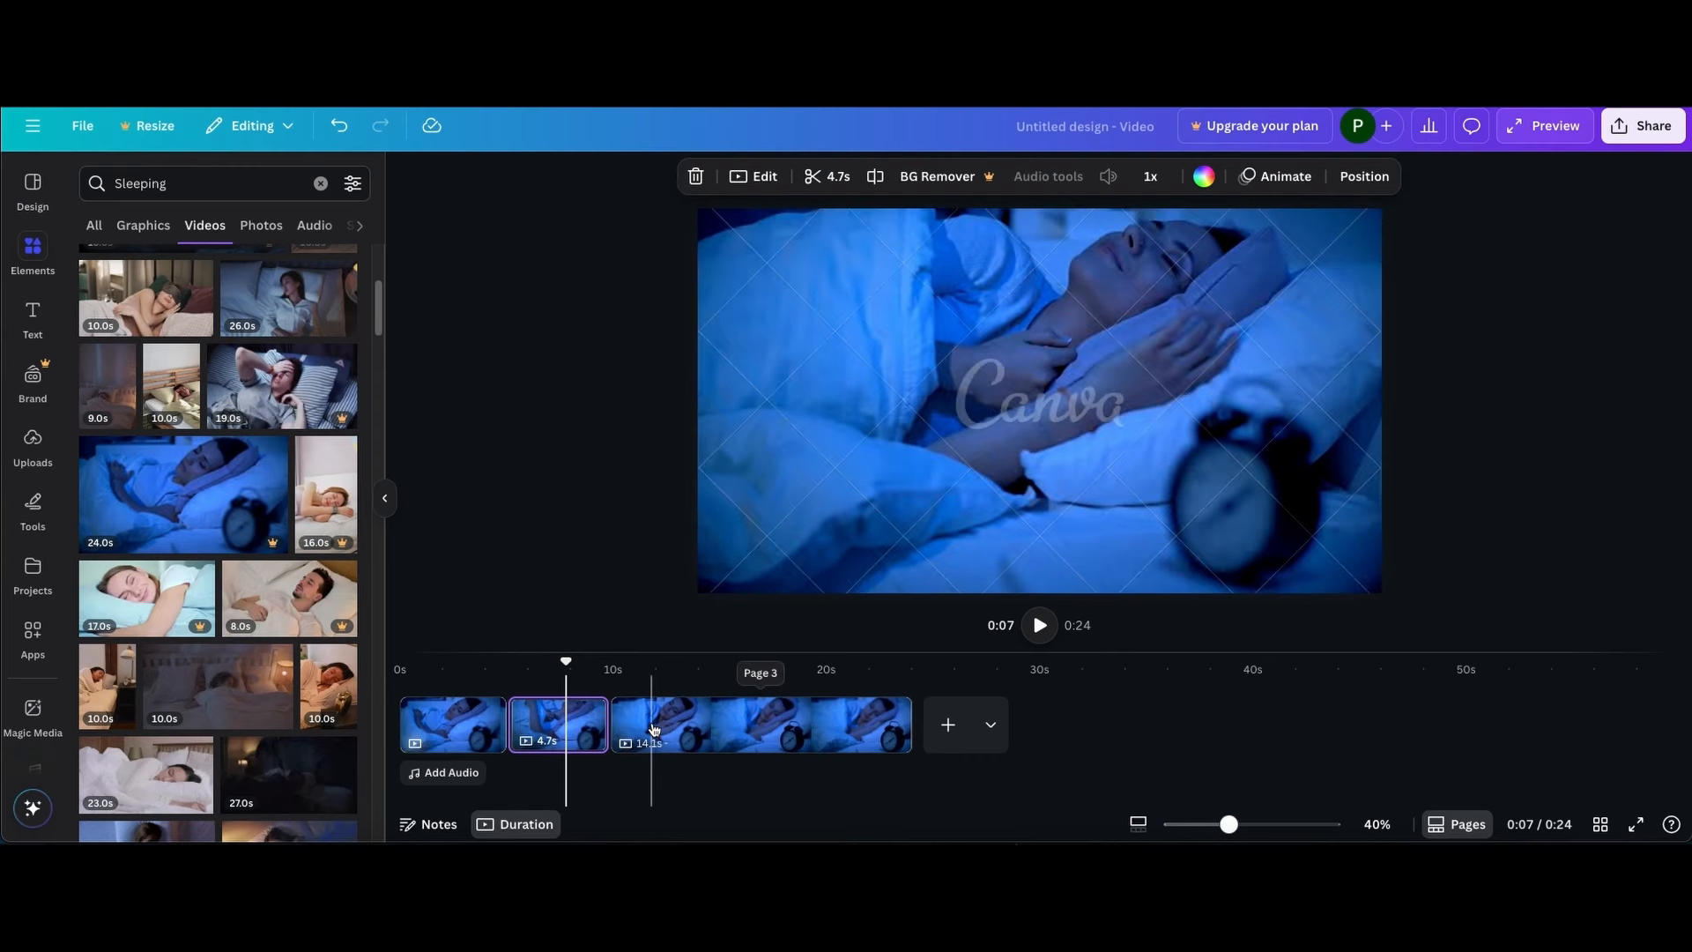
left_click(453, 732)
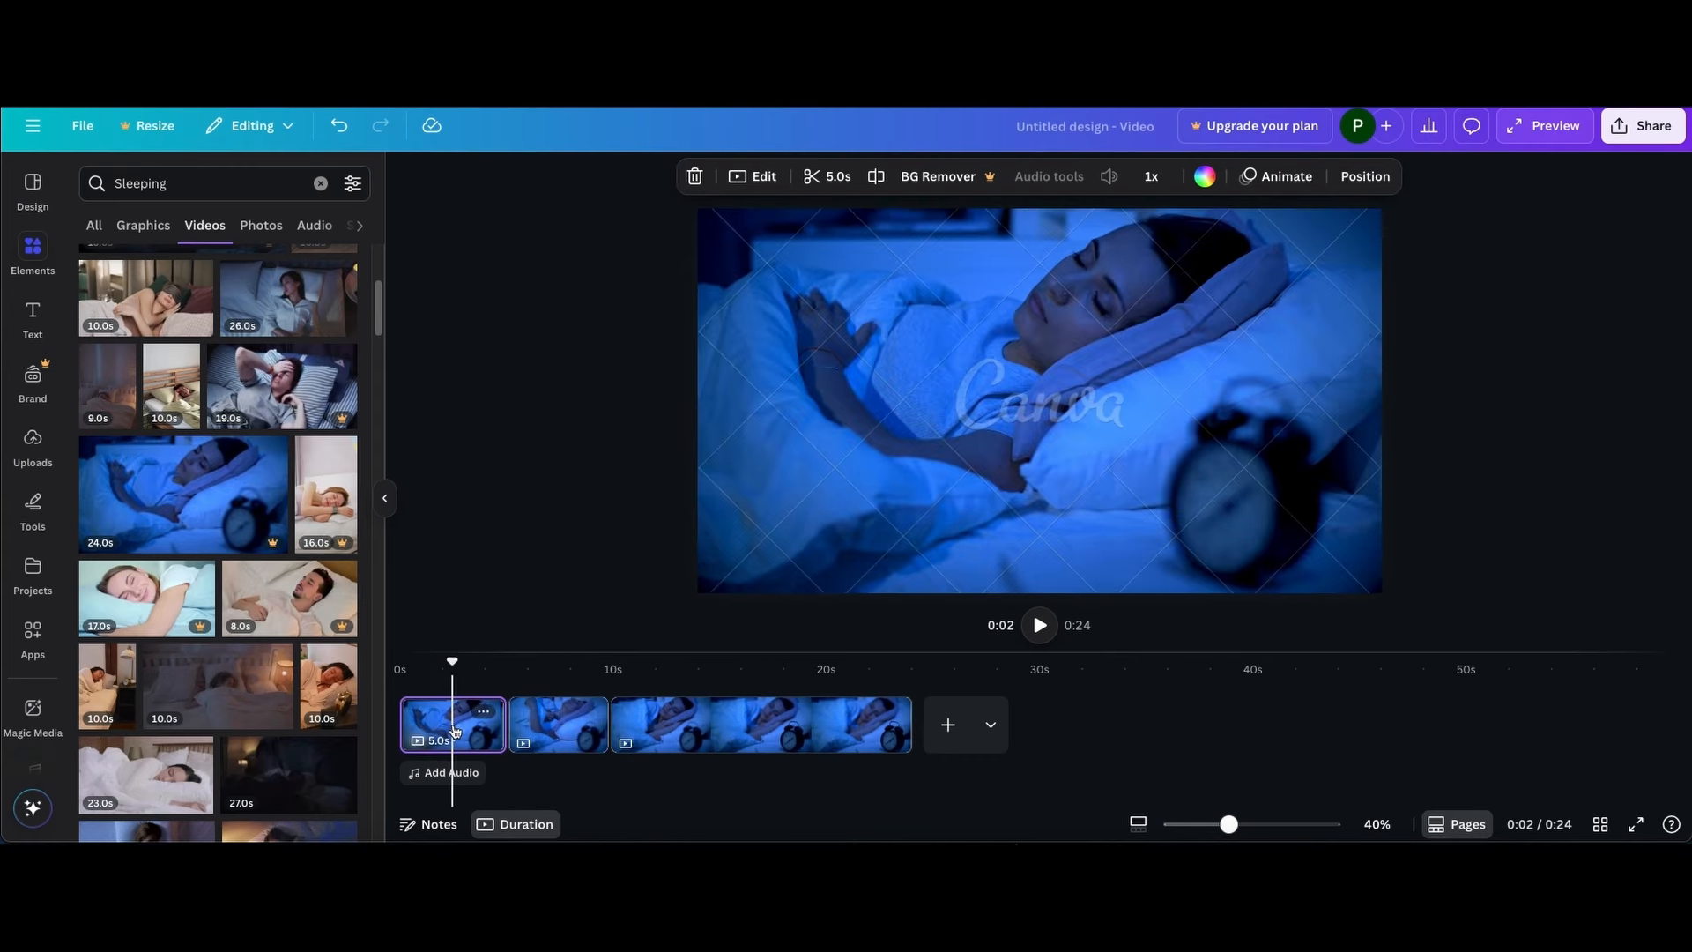
key("Delete")
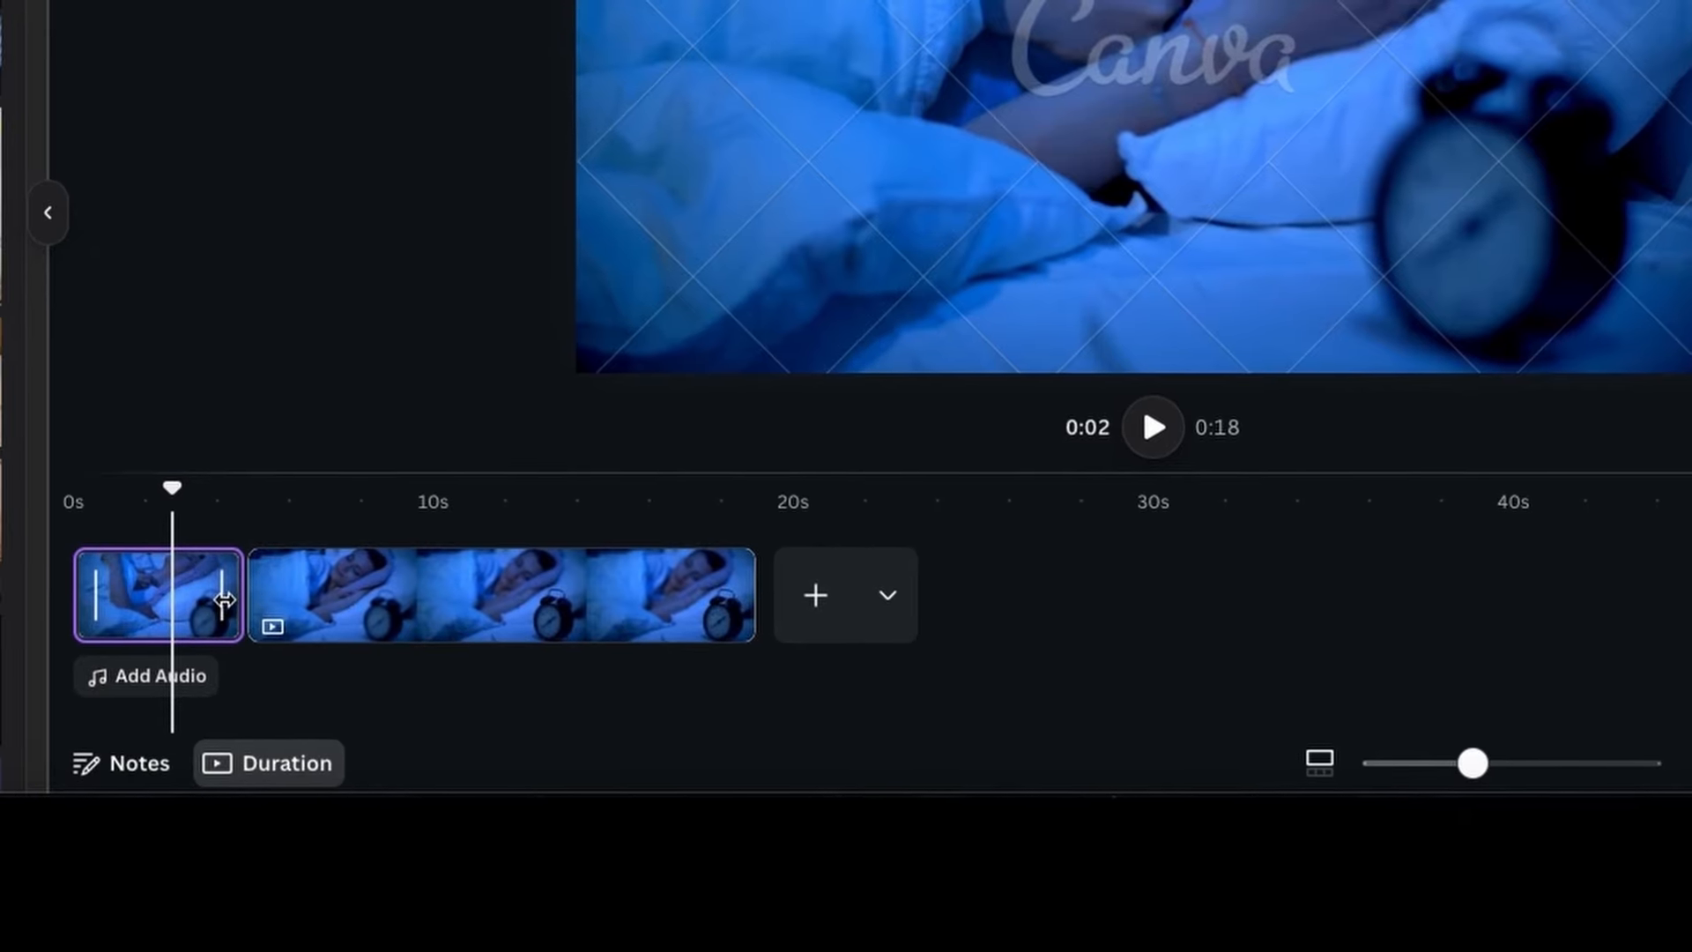
left_click_drag(210, 603, 249, 625)
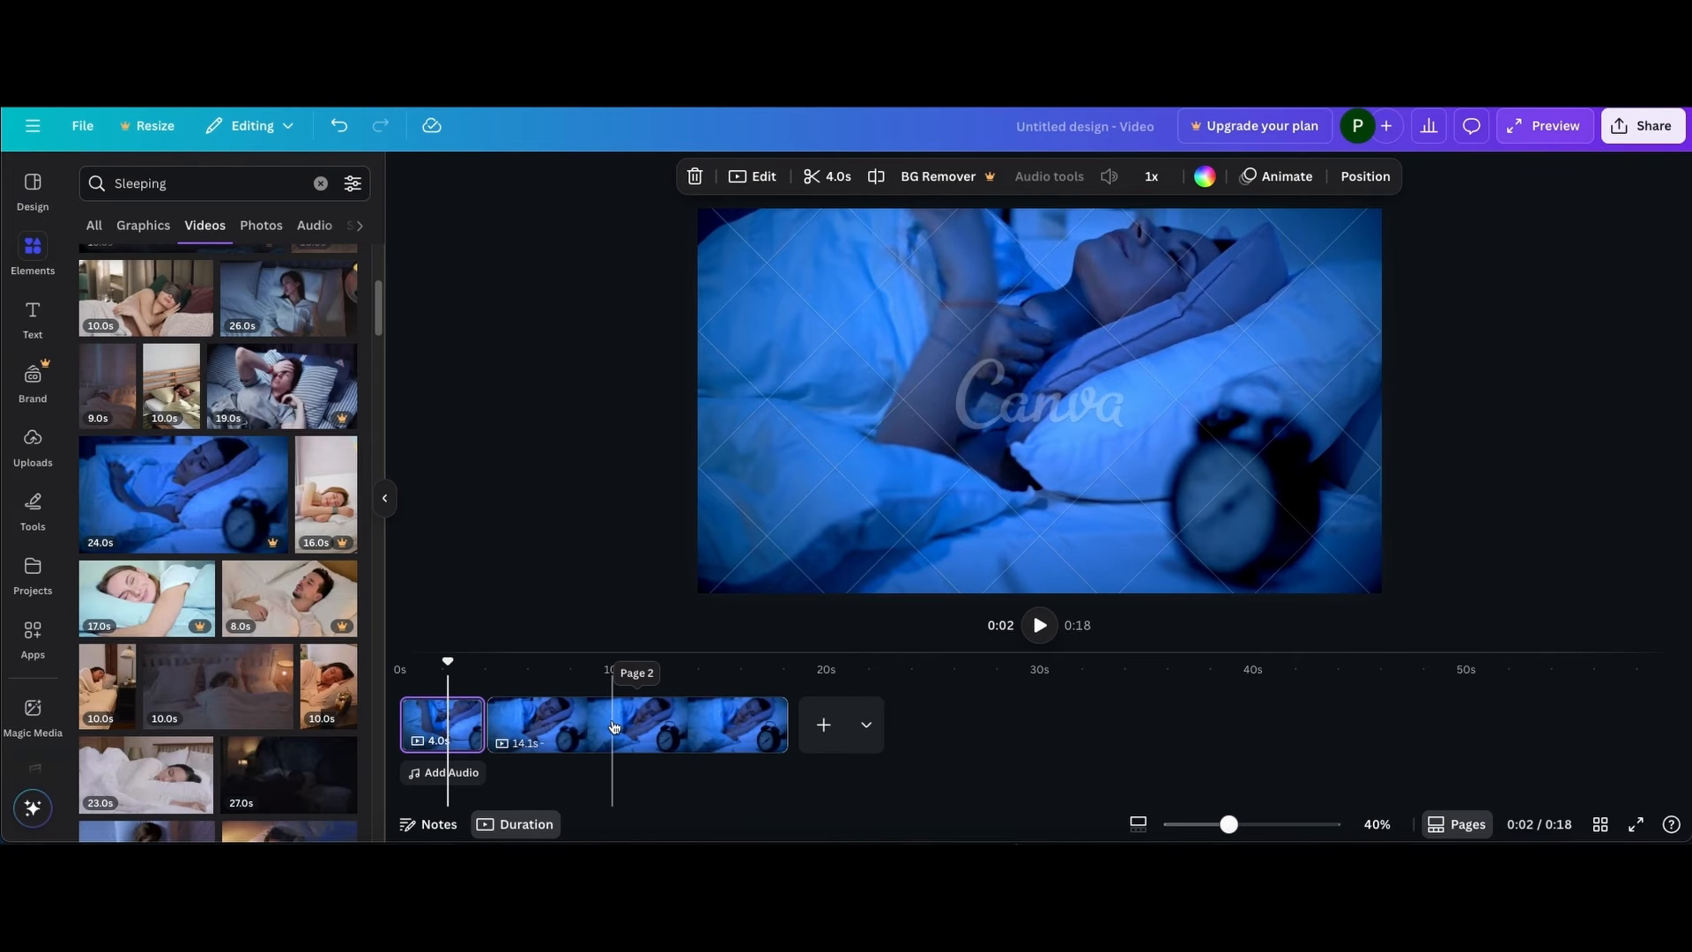
Search the video elements for "leave phone and sleep" and add a clip from the results to the video
left_click(614, 740)
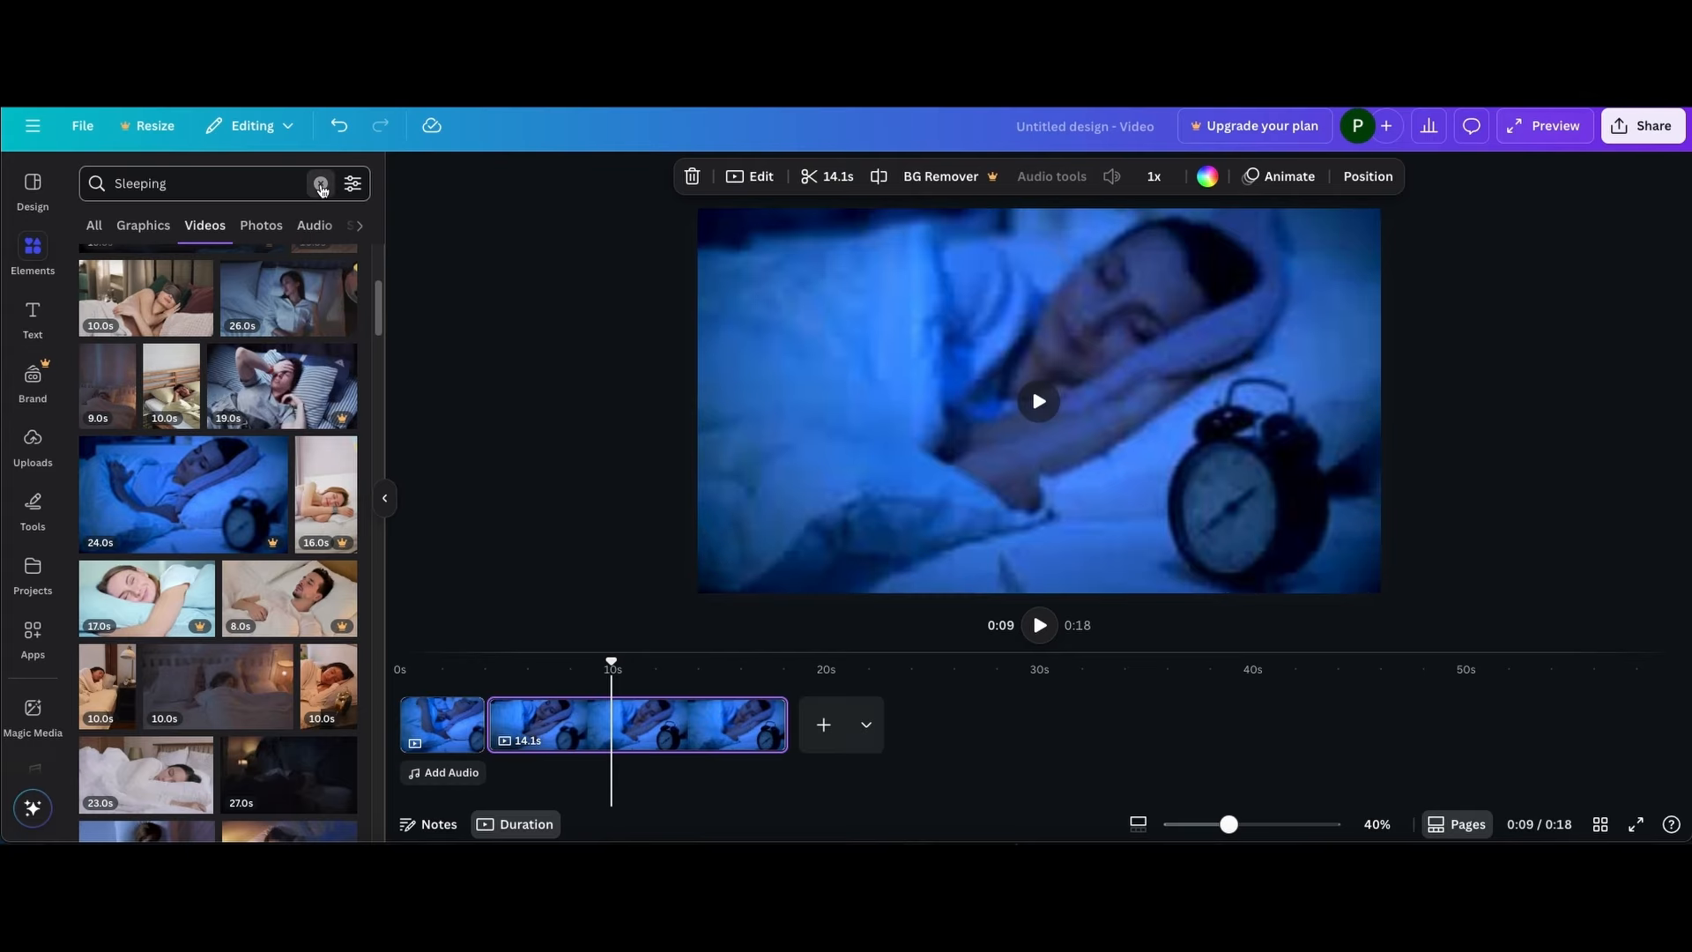
left_click(320, 184)
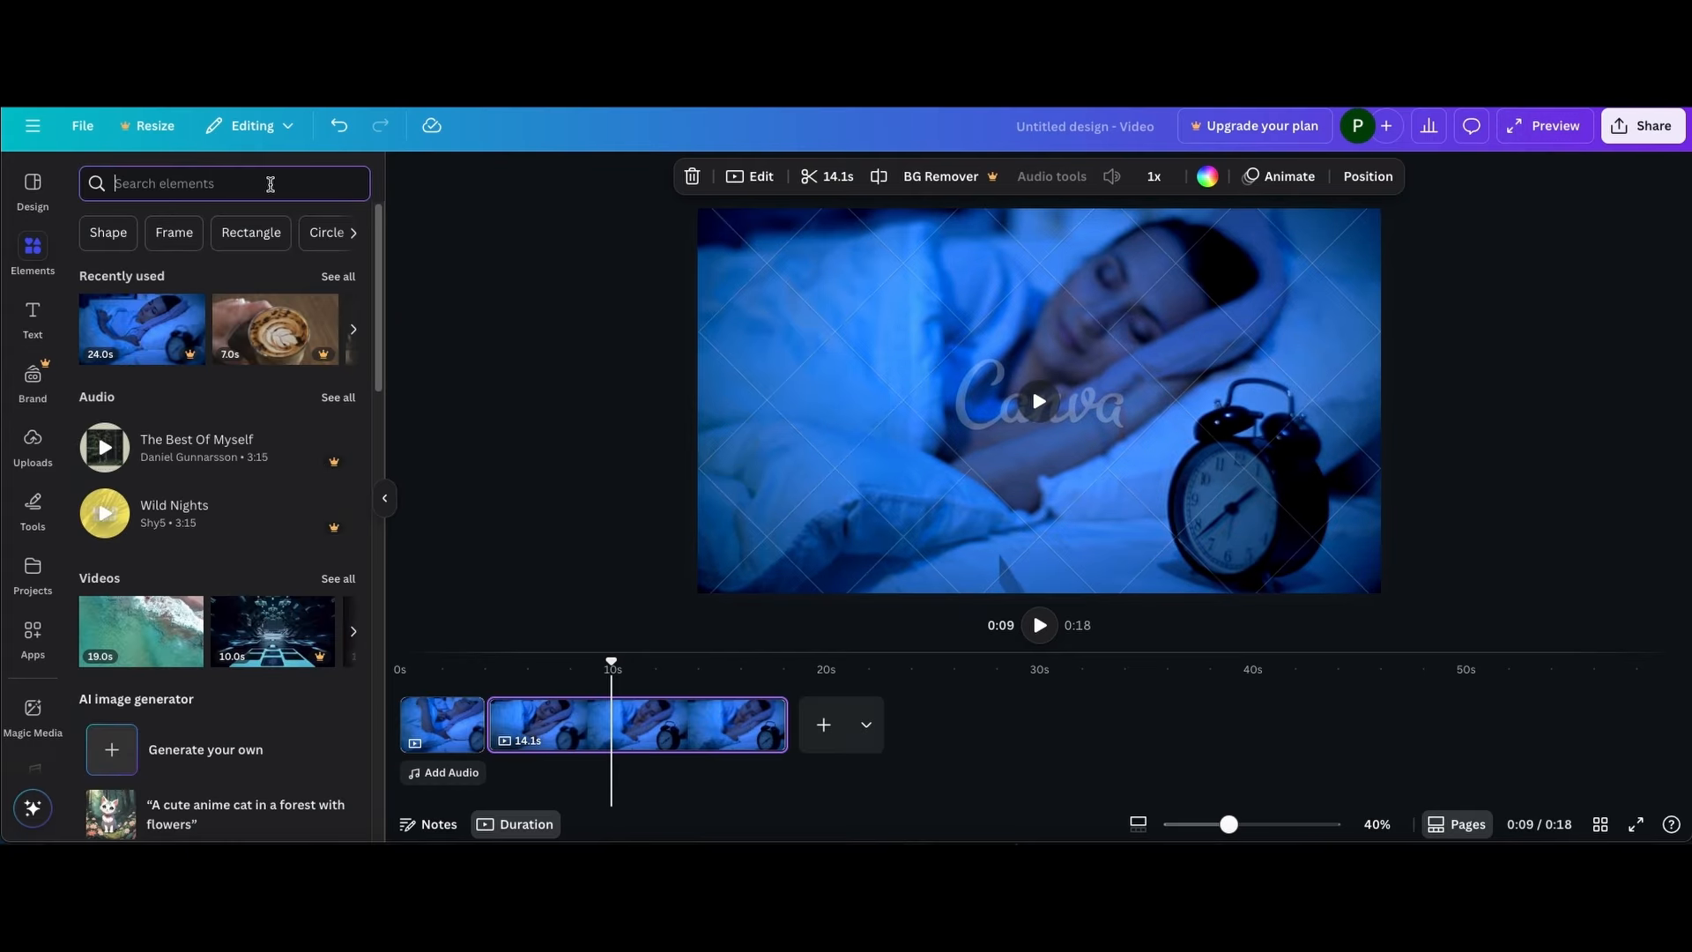
type("leave phone and sleep")
key("Return")
left_click(204, 226)
left_click(152, 432)
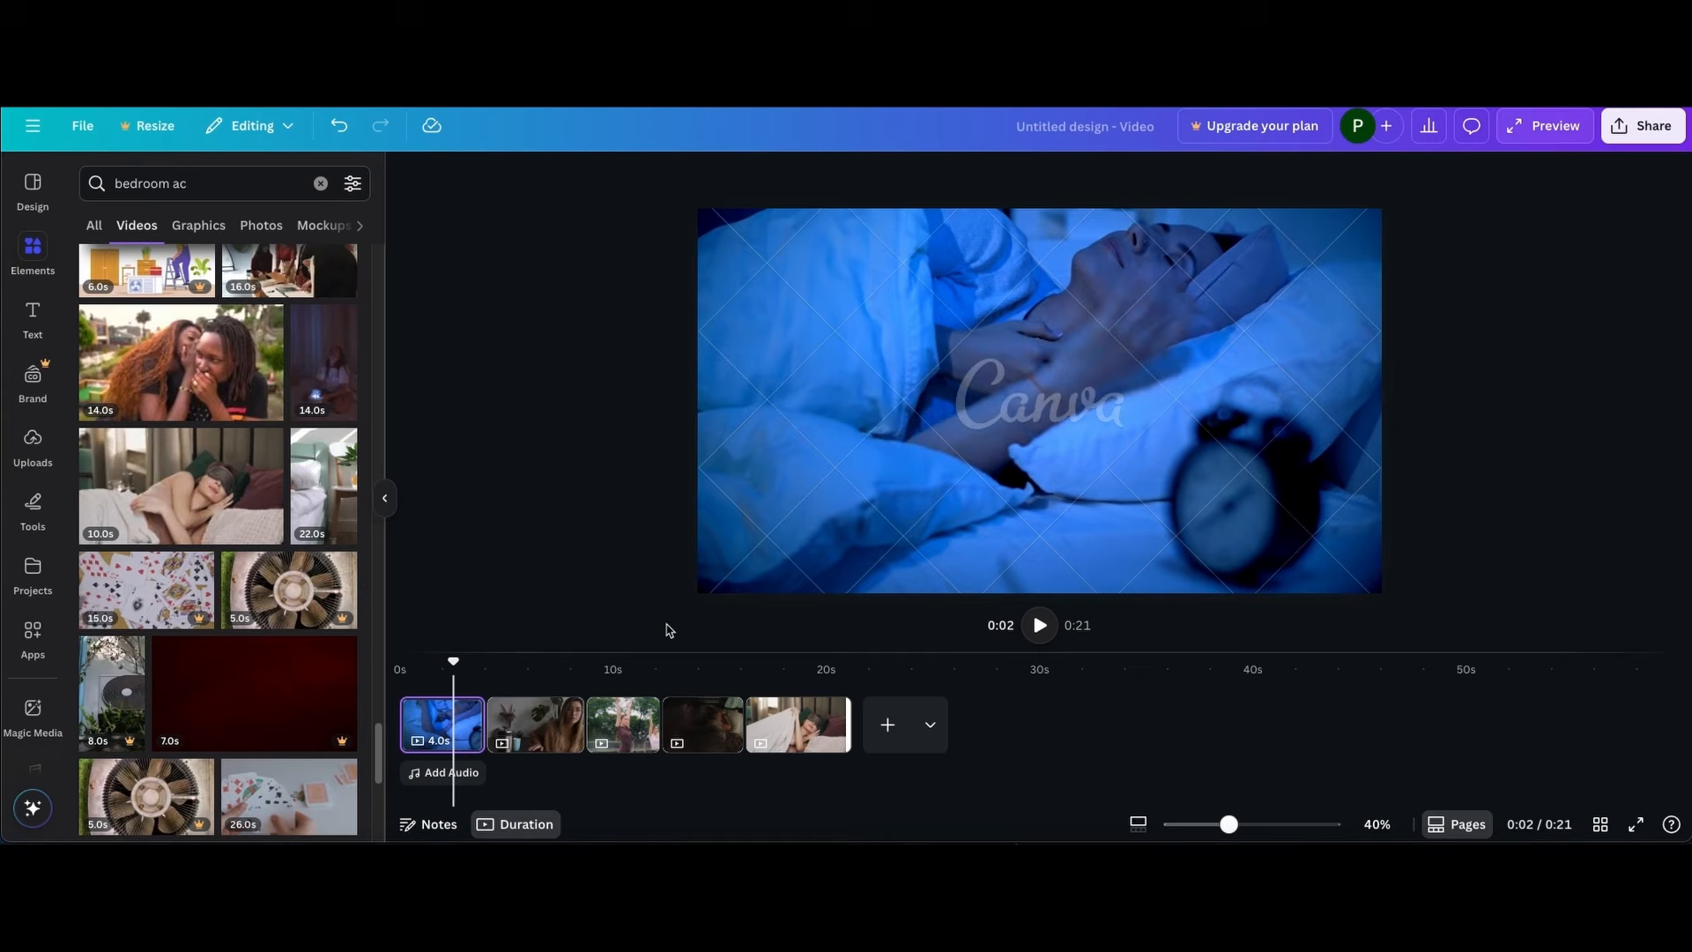
Add a Dissolve transition between the first and second clips
left_click_drag(453, 661, 460, 663)
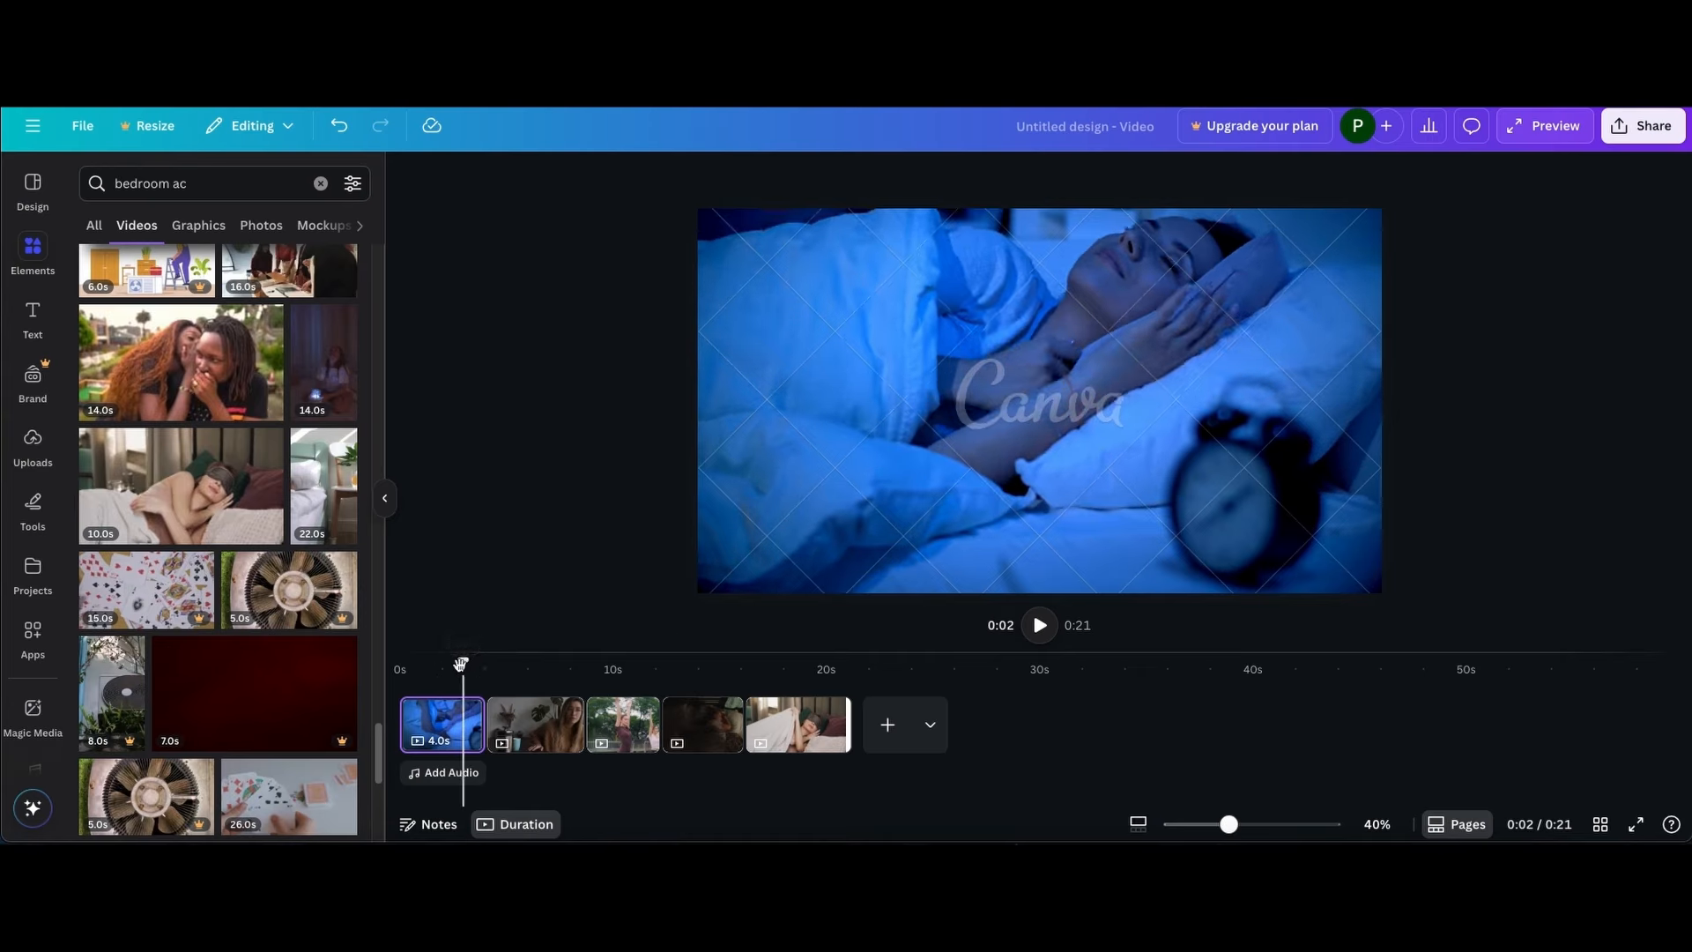
left_click_drag(460, 662, 471, 662)
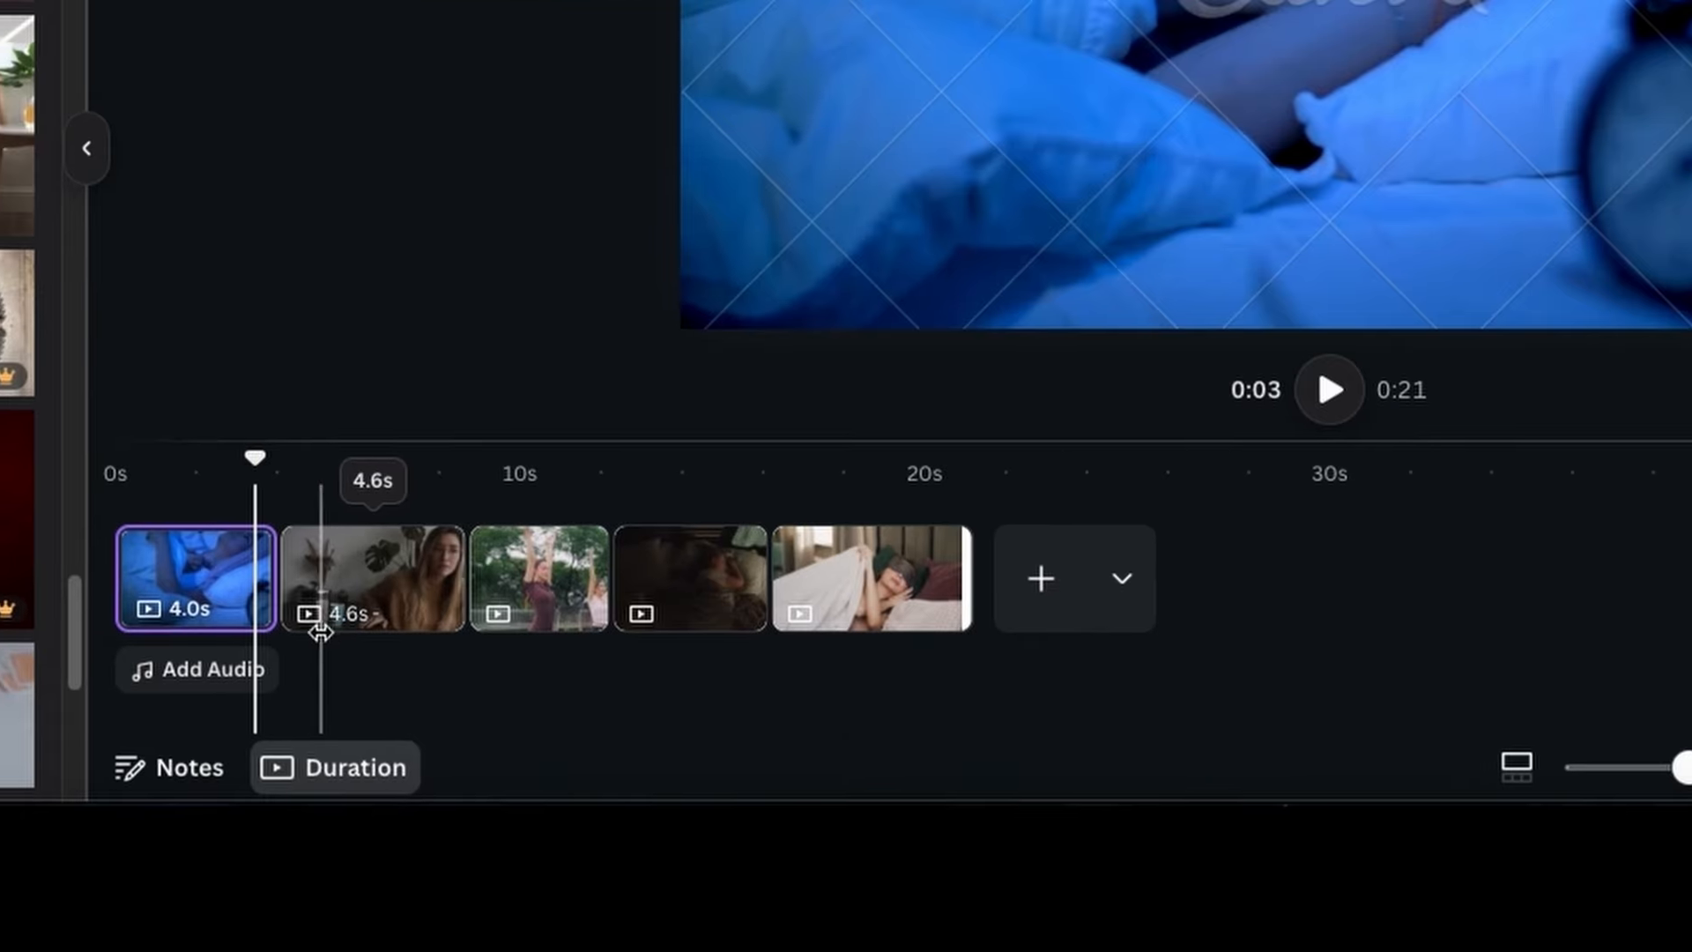
mouse_move(488, 725)
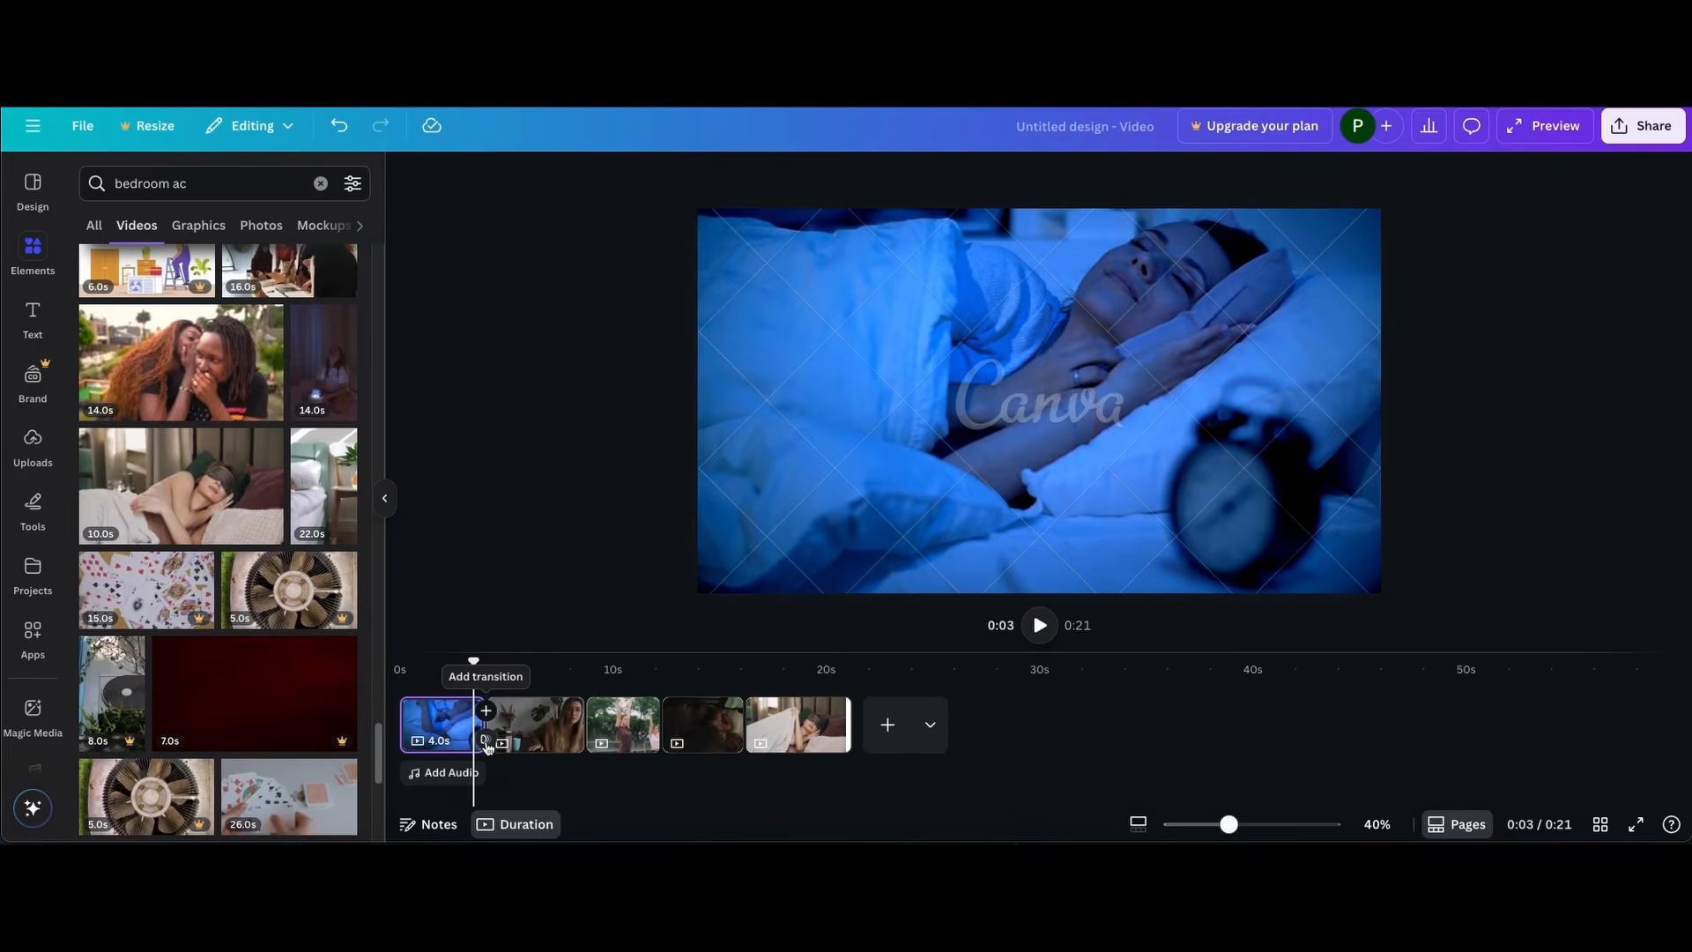
left_click(485, 742)
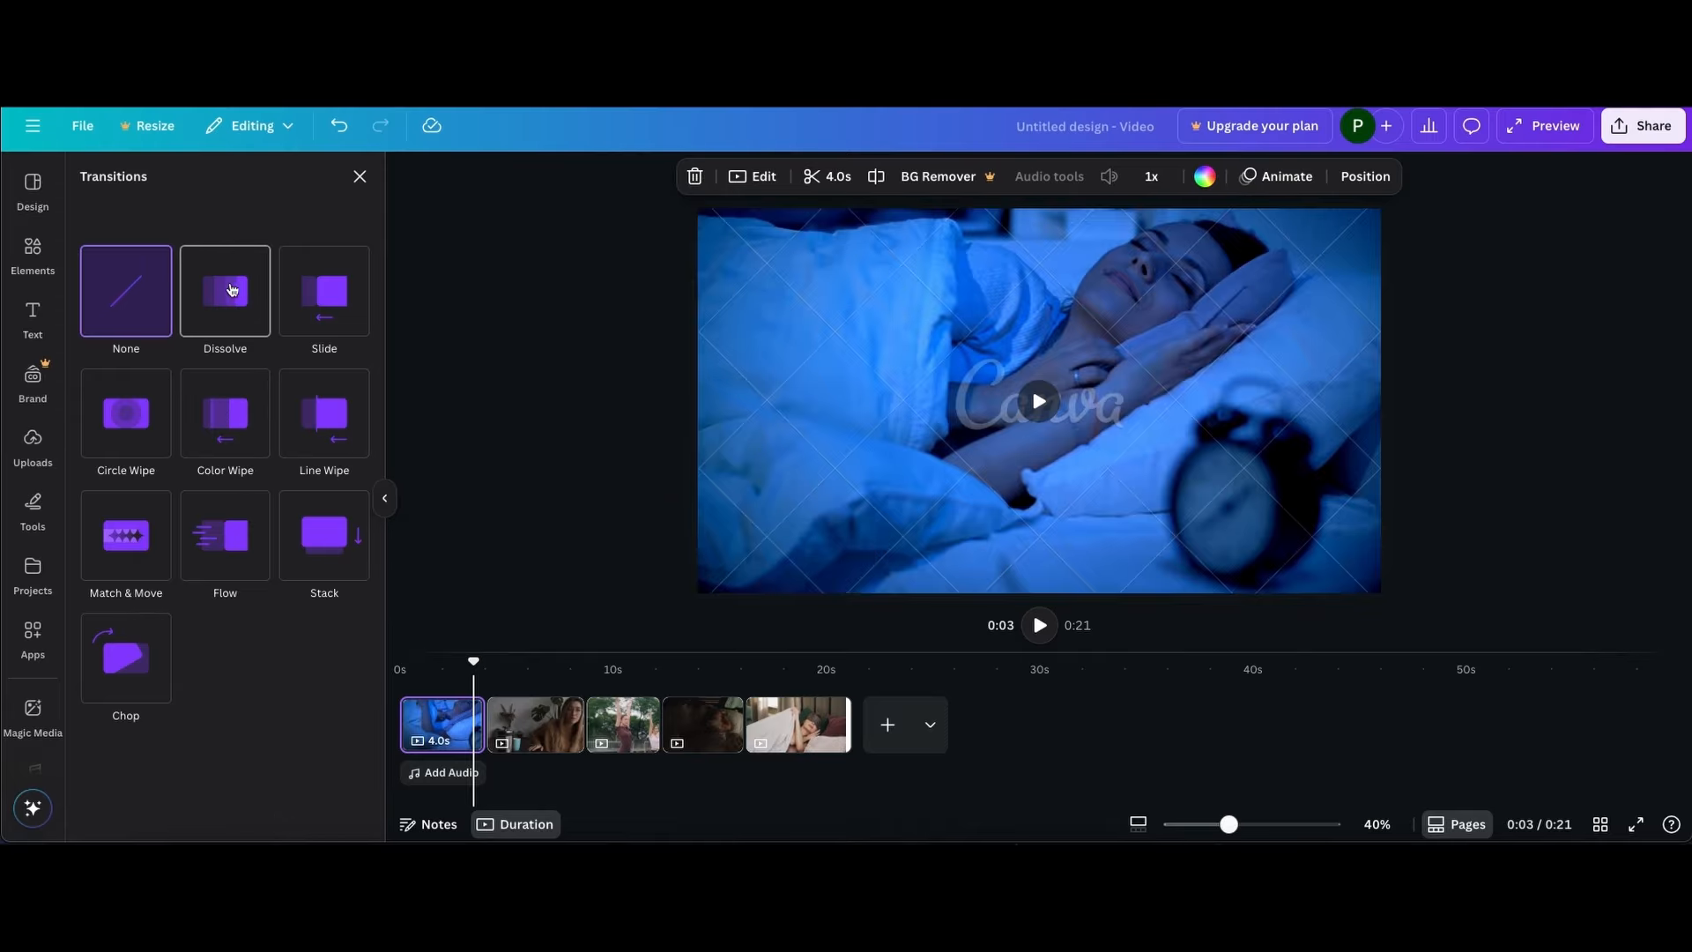
left_click(232, 289)
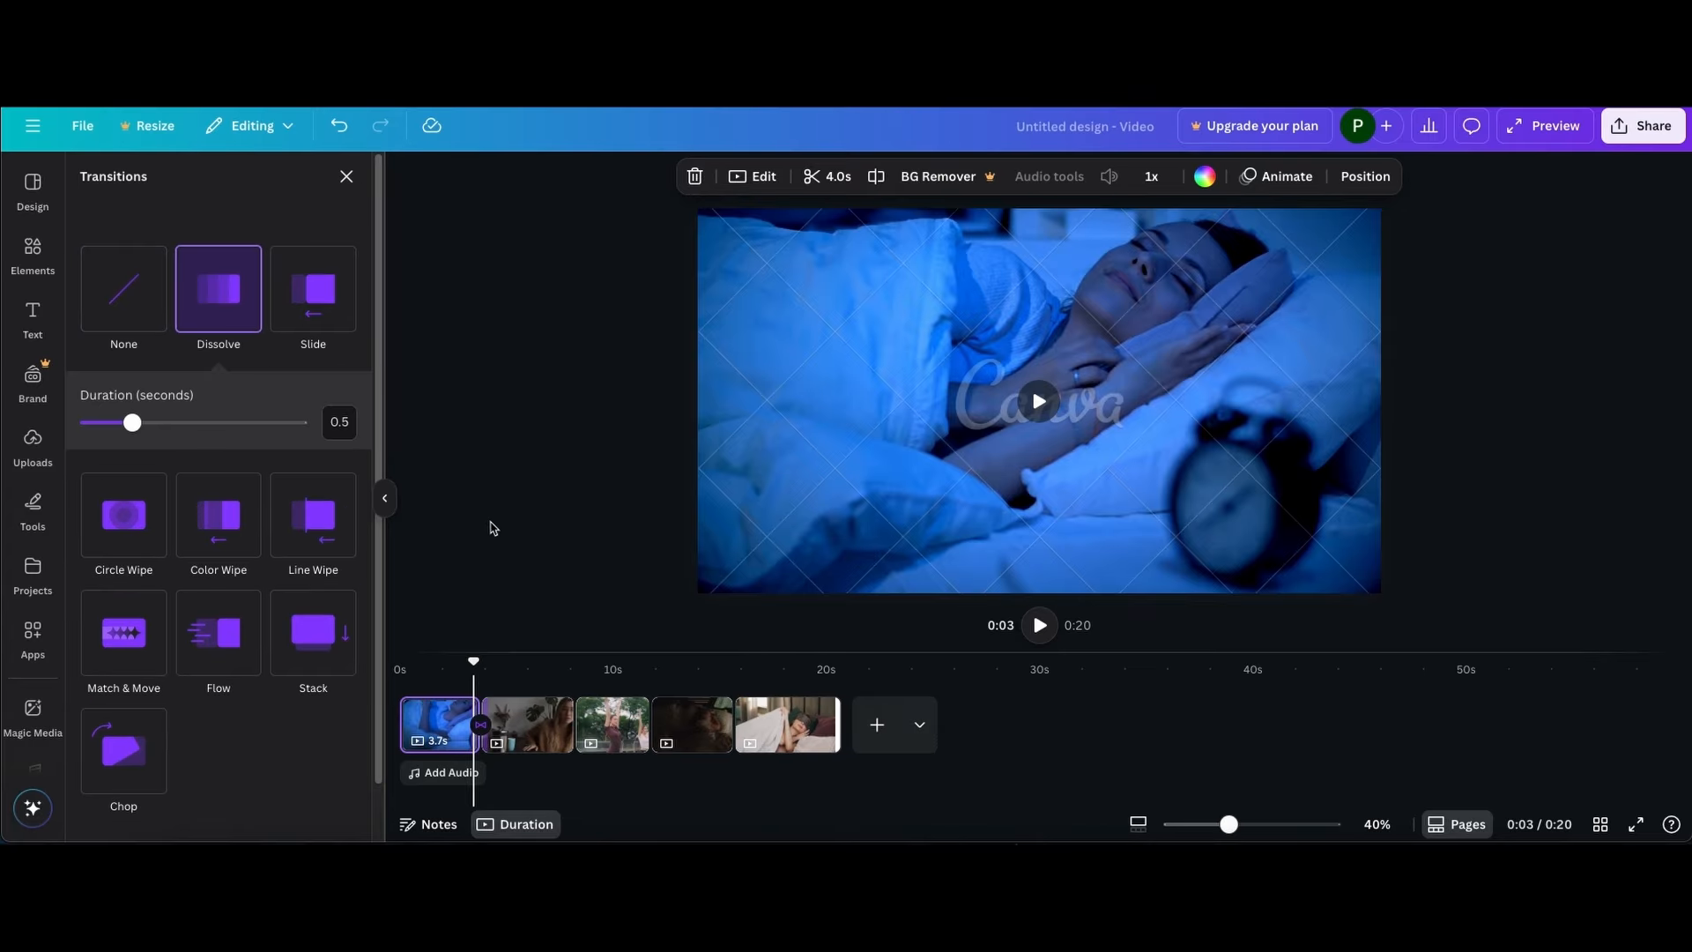
Apply Match & Move, Flow and Line Wipe transitions, in that order, between the remaining clips
left_click(573, 724)
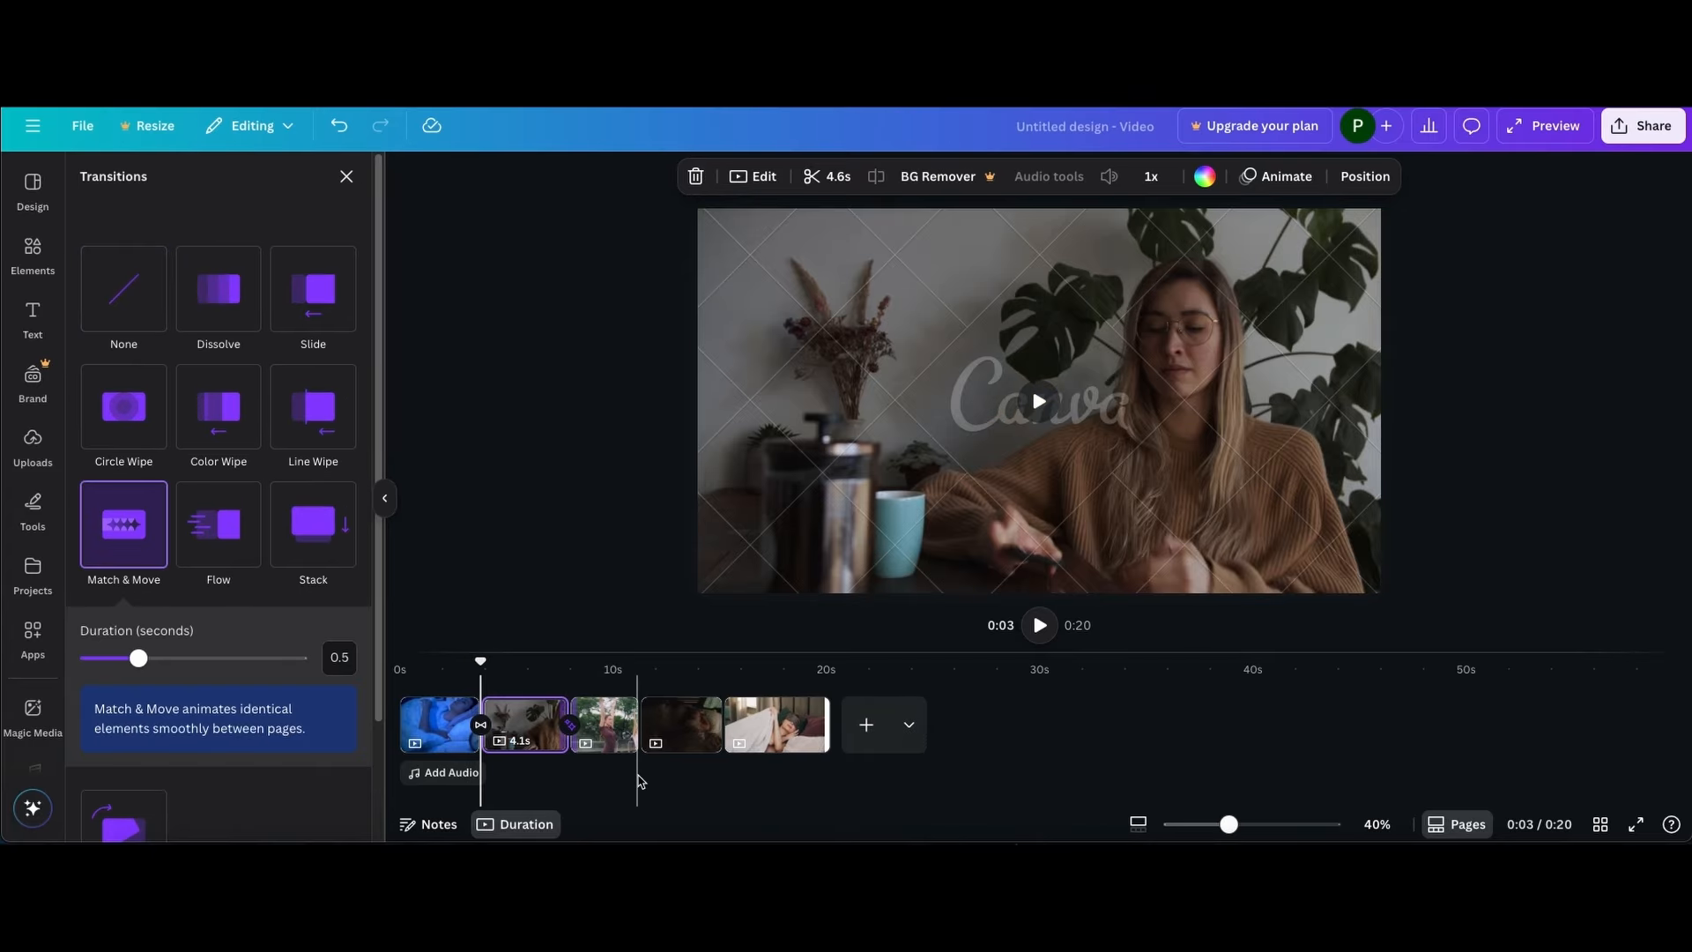
left_click(636, 735)
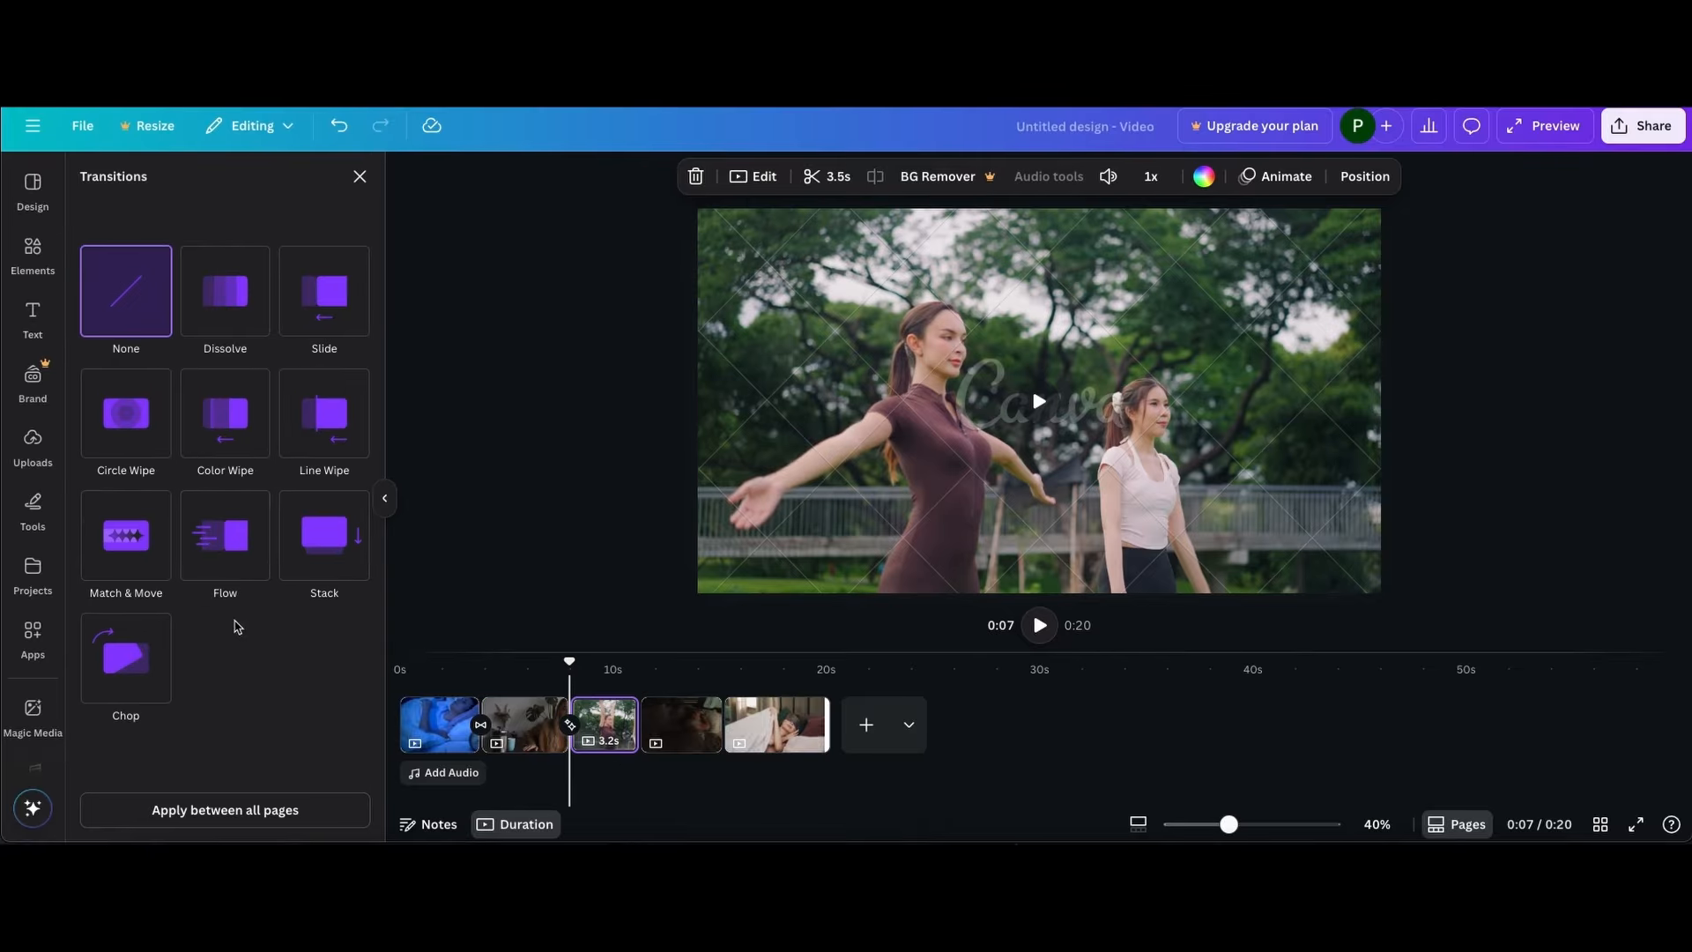
left_click(230, 555)
left_click(691, 739)
left_click(313, 406)
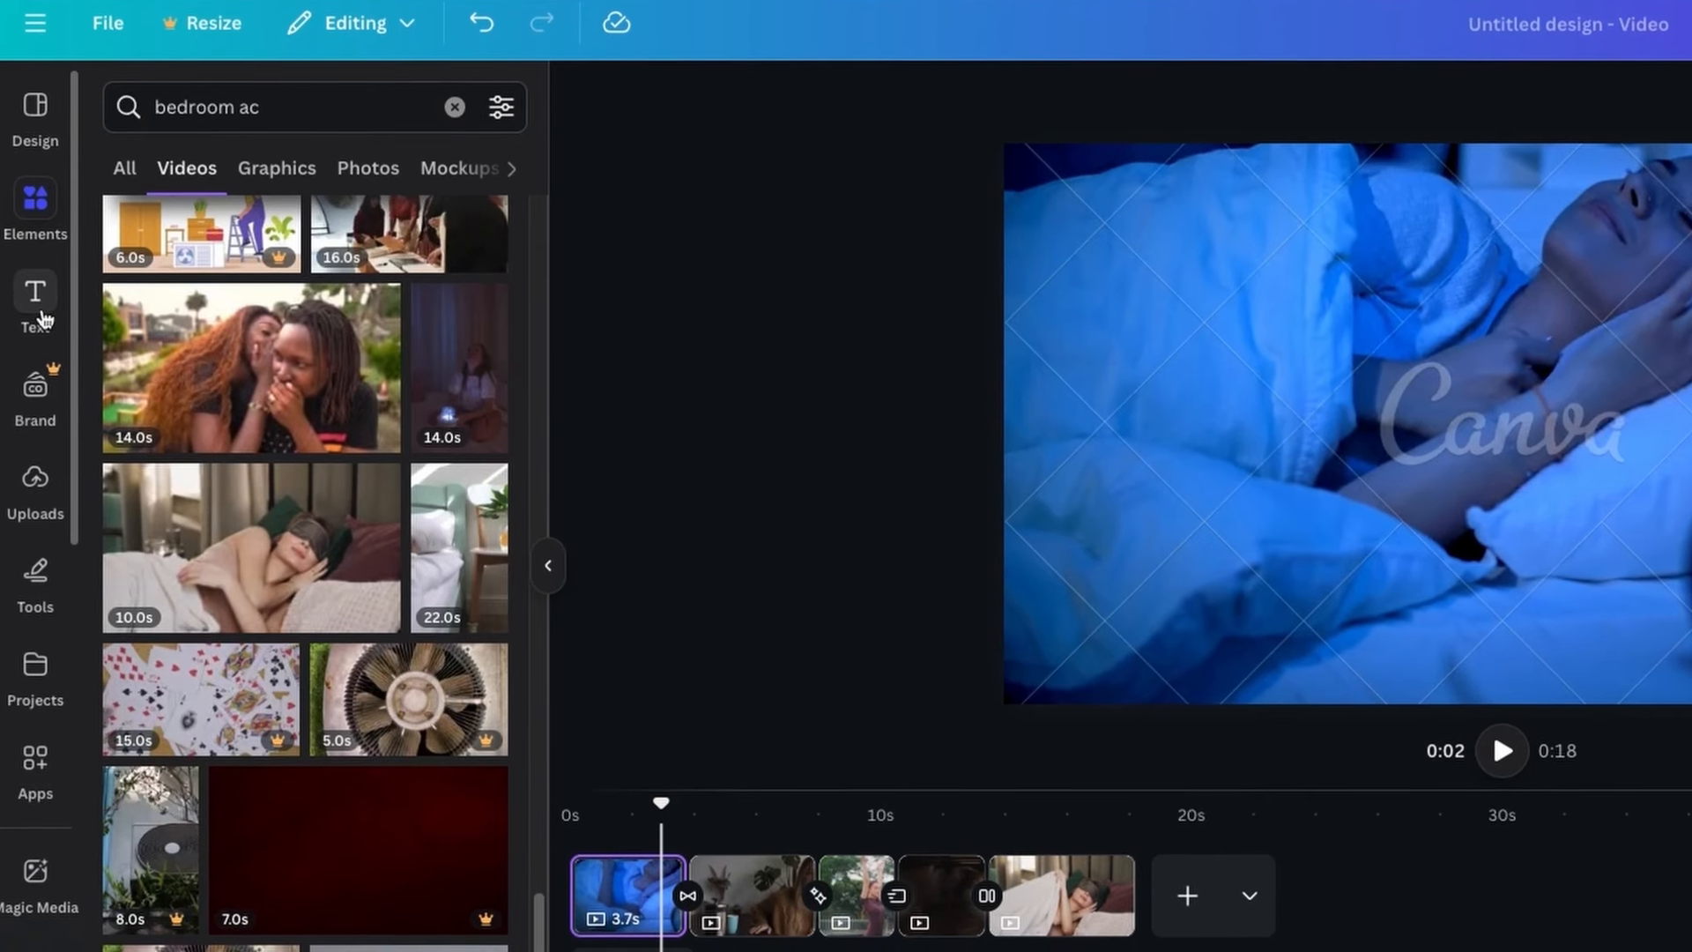
Add a heading reading "3 Tips For Better Sleep" over the first clip
left_click(39, 313)
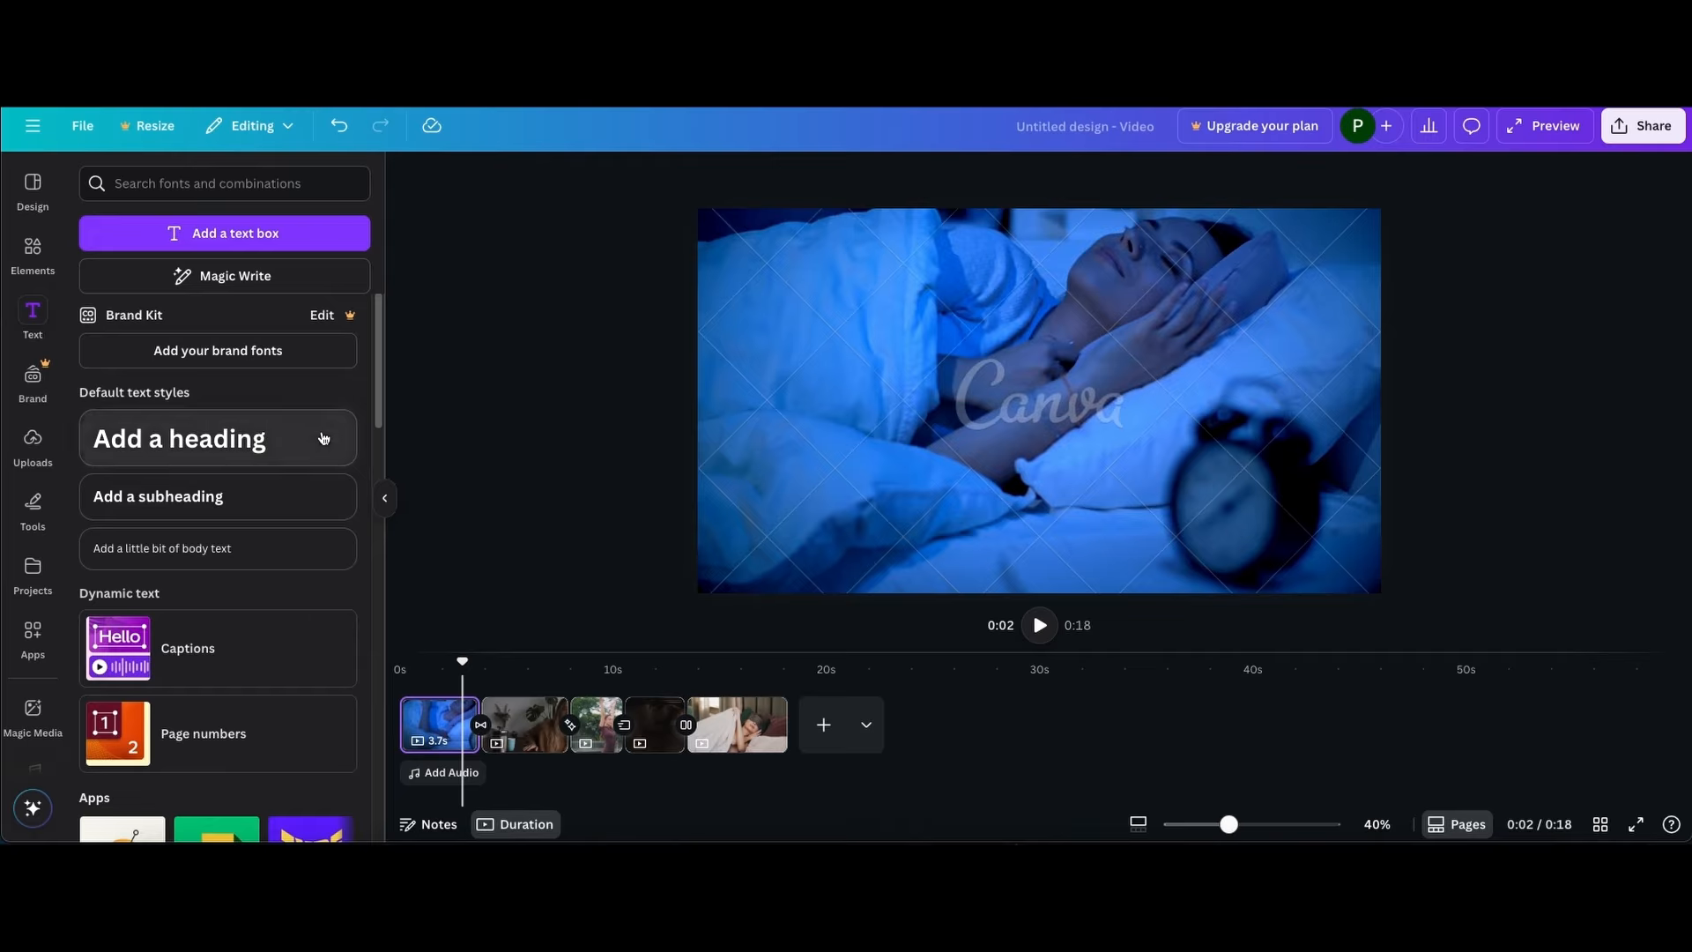
scroll(321, 445, "down", 10)
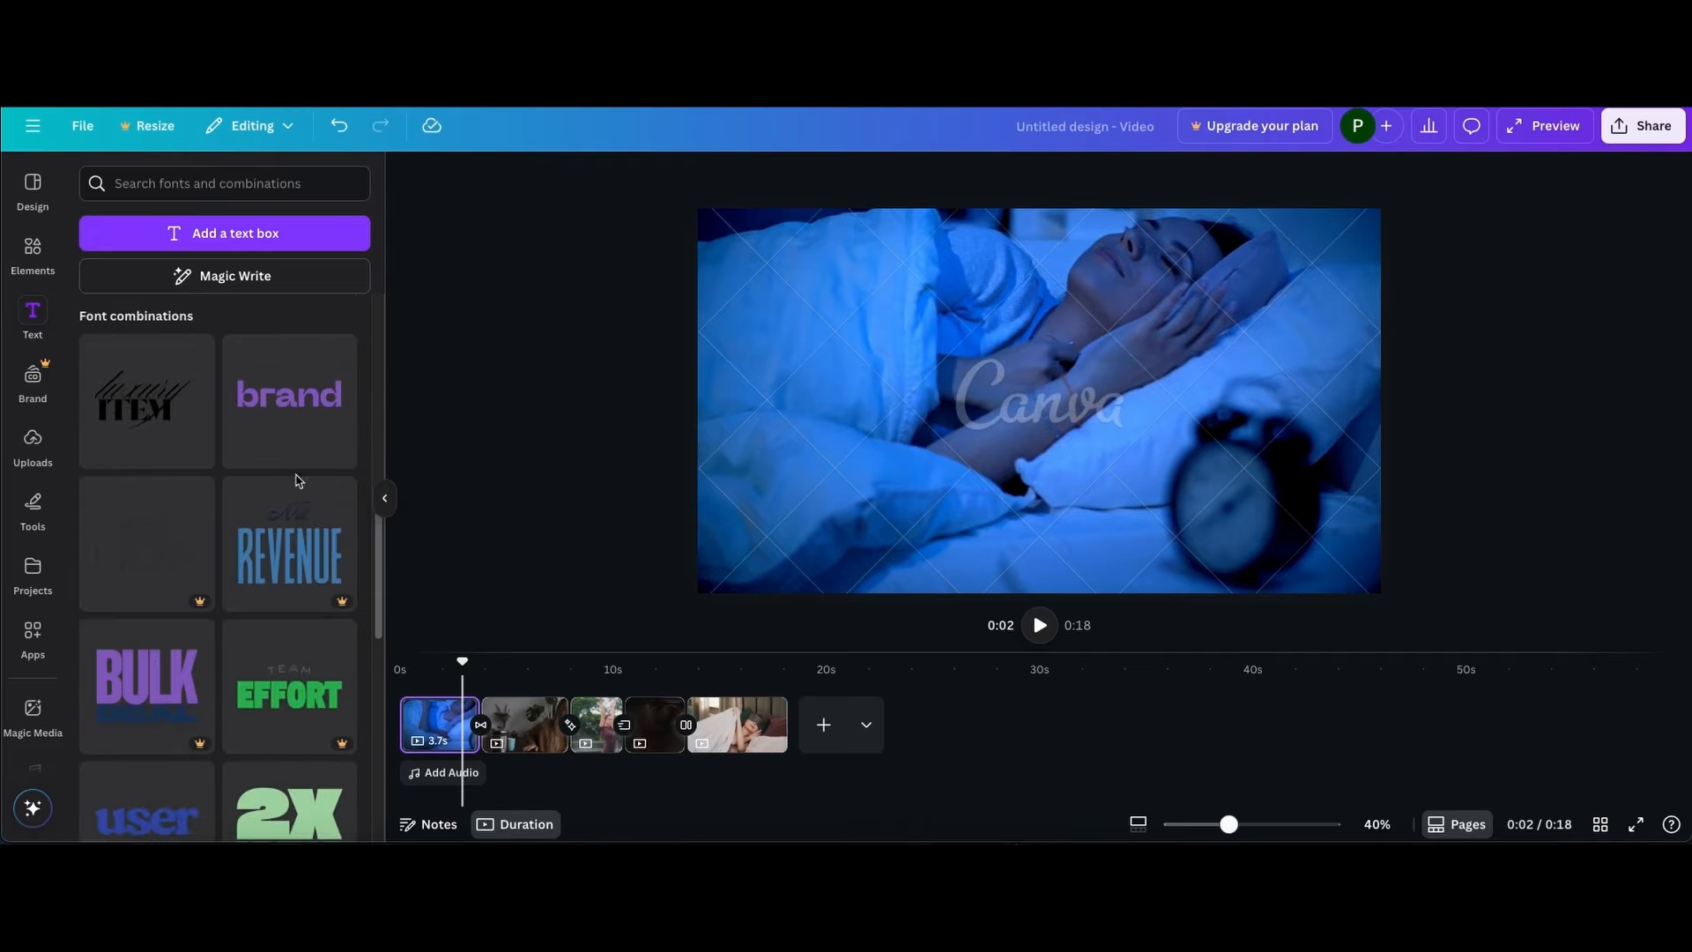
scroll(299, 480, "down", 3)
scroll(288, 555, "down", 5)
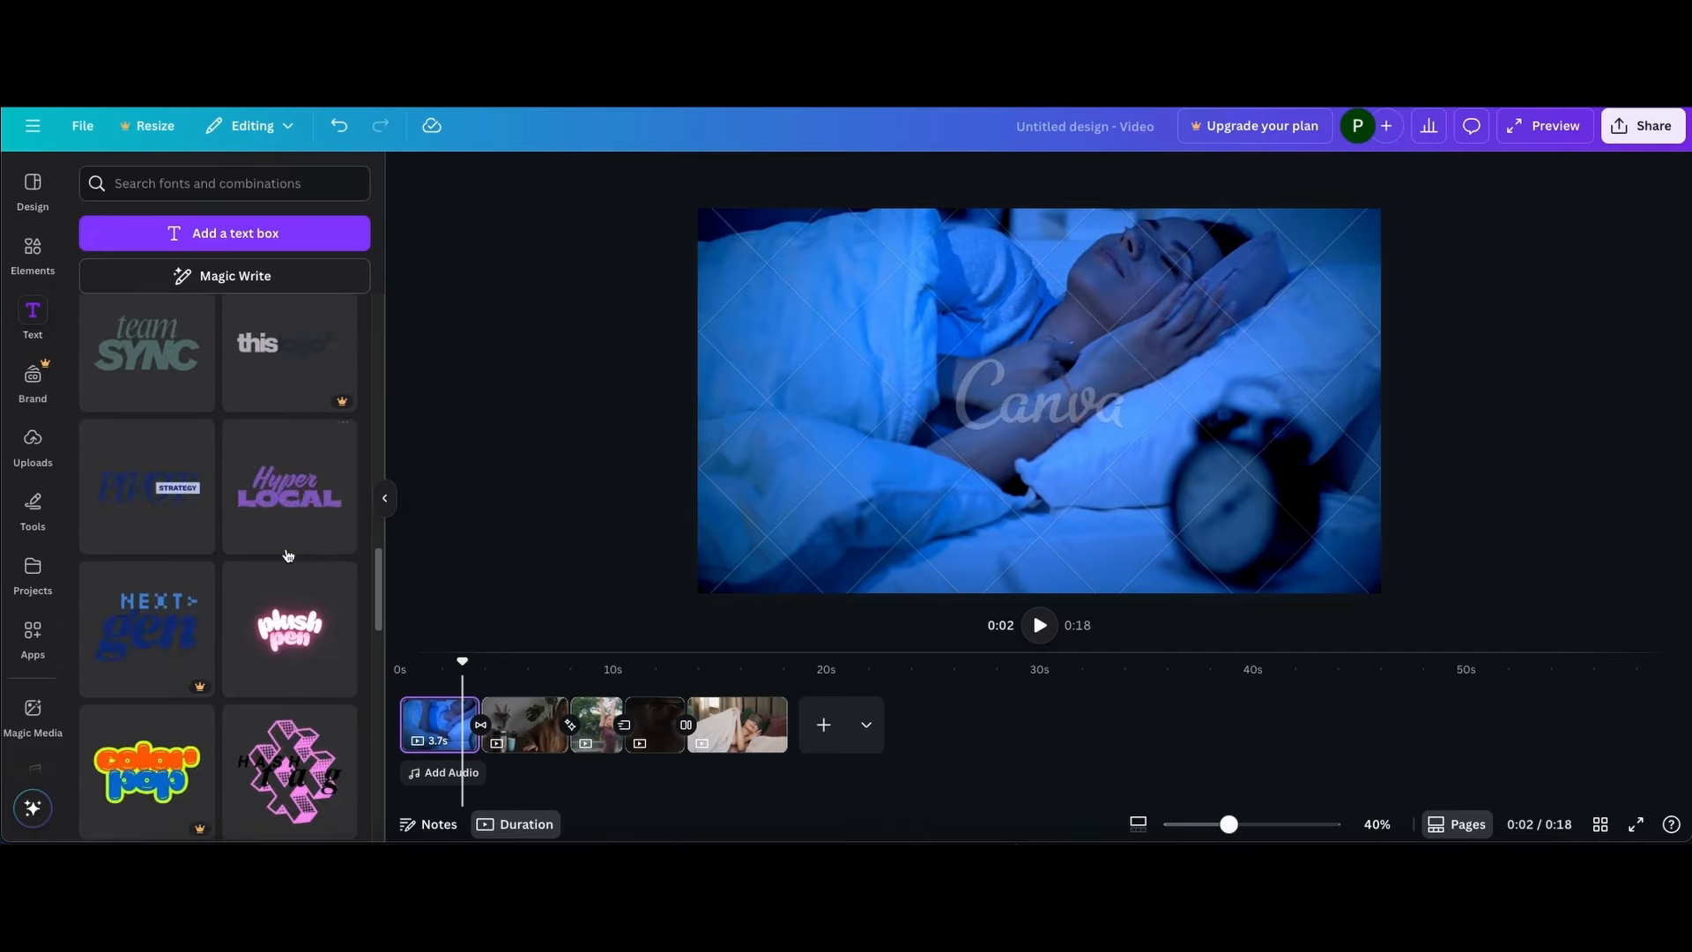
scroll(282, 511, "up", 15)
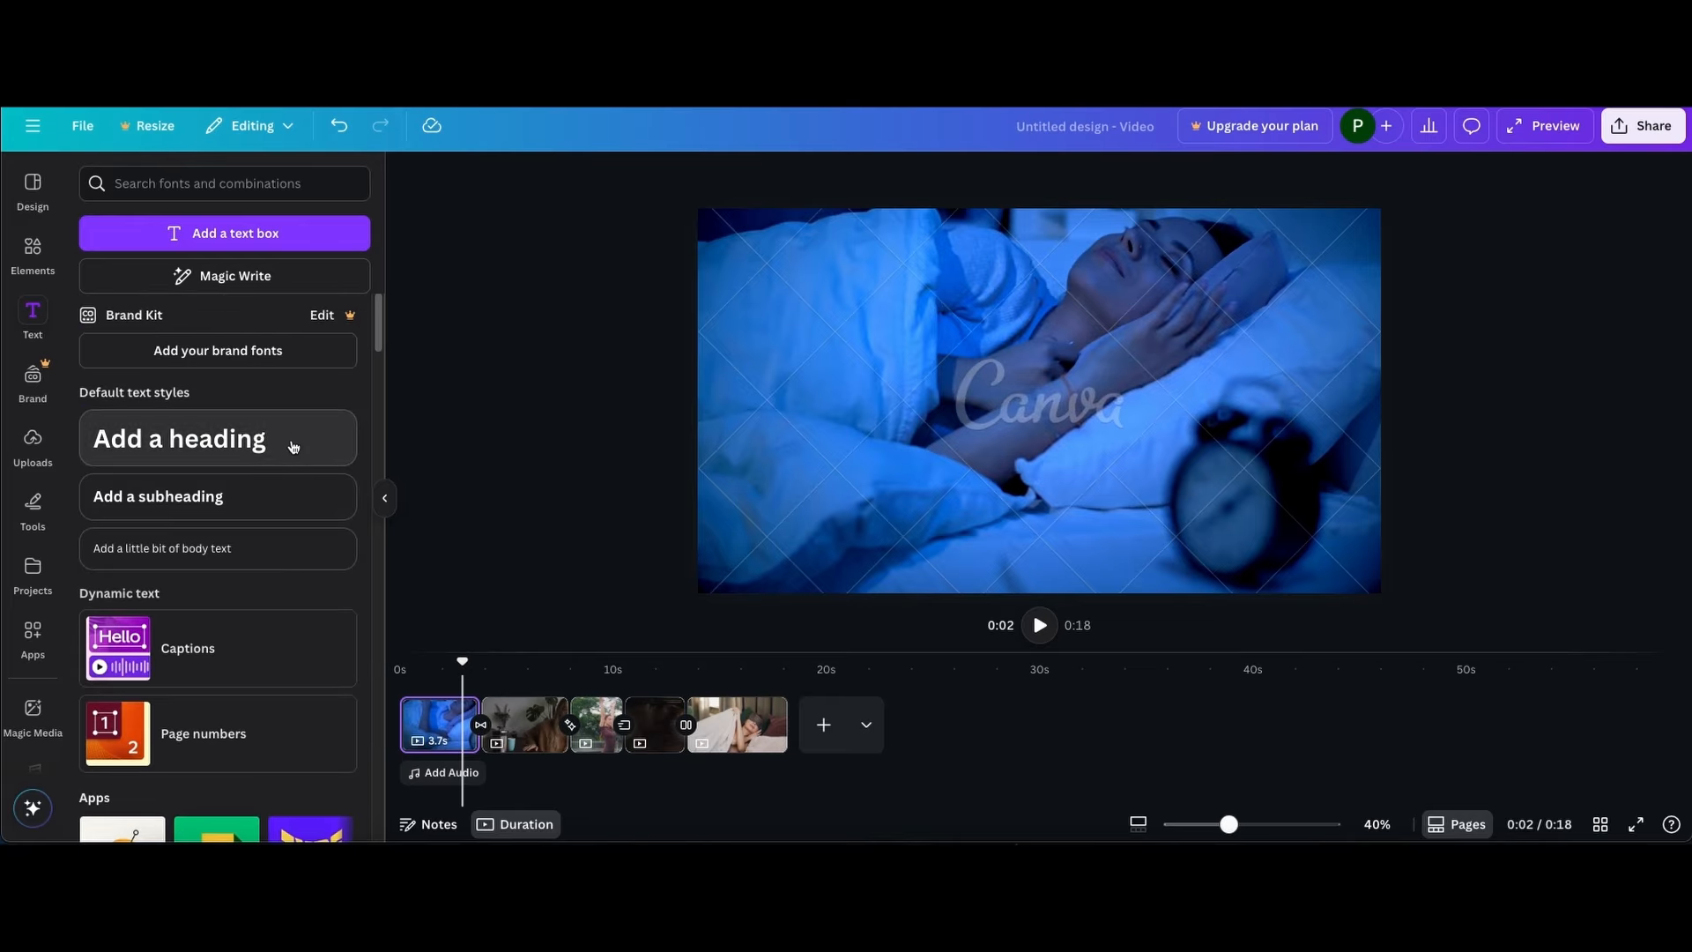
left_click(265, 441)
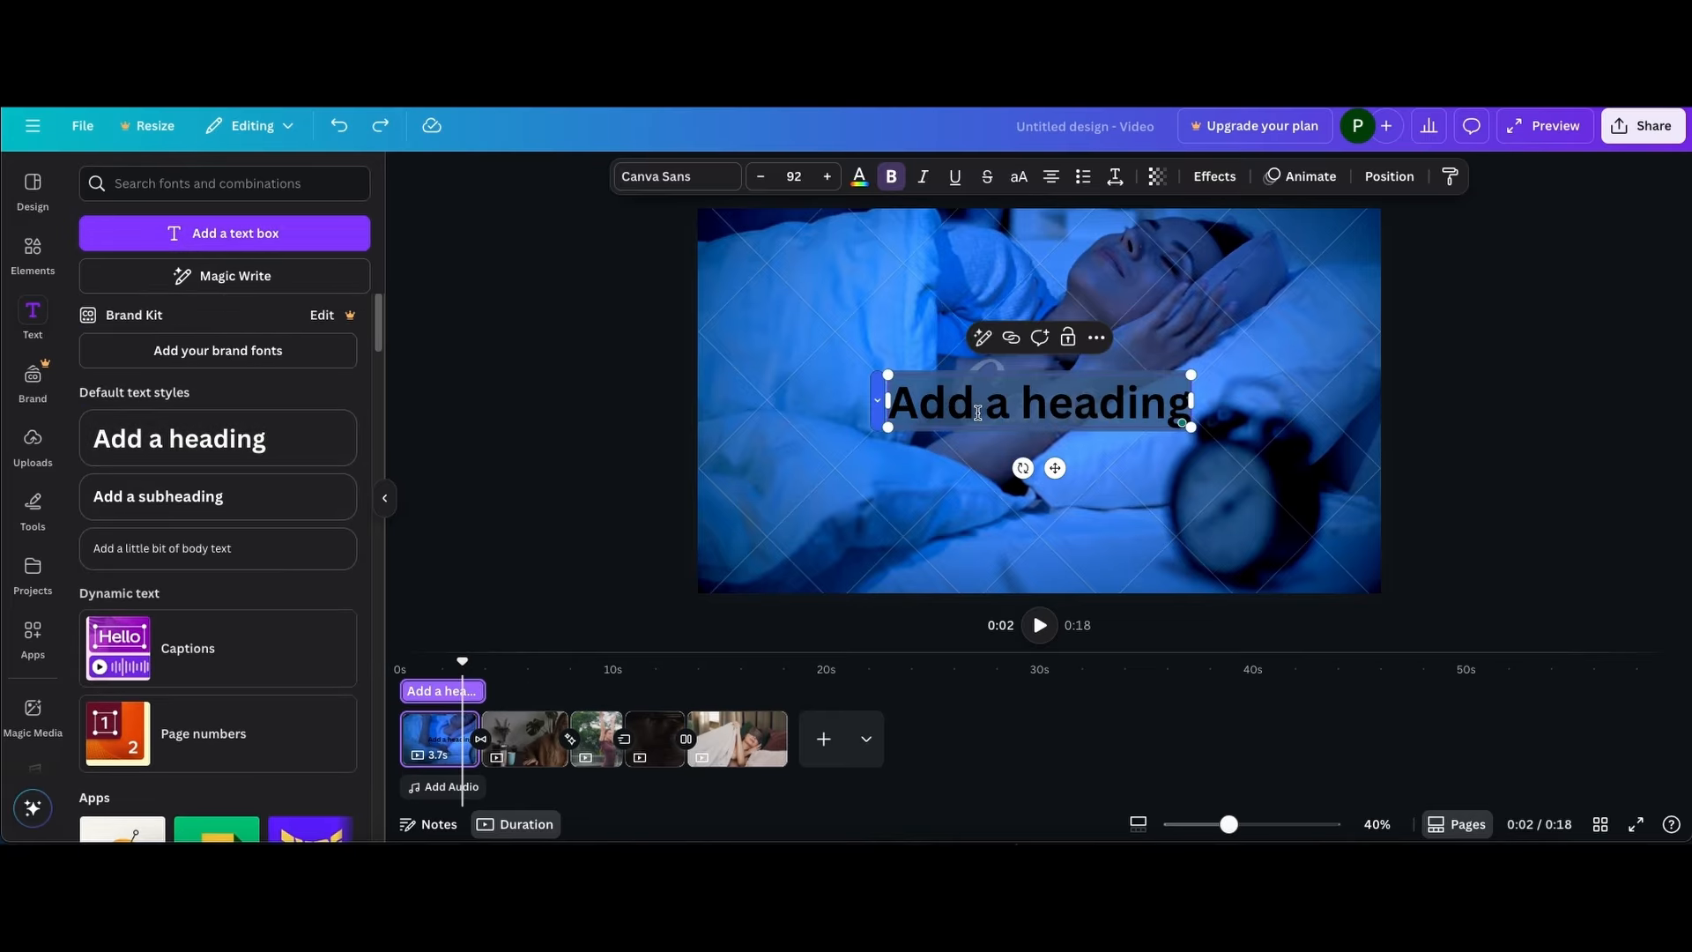
type("3 Tips For Better Sleep")
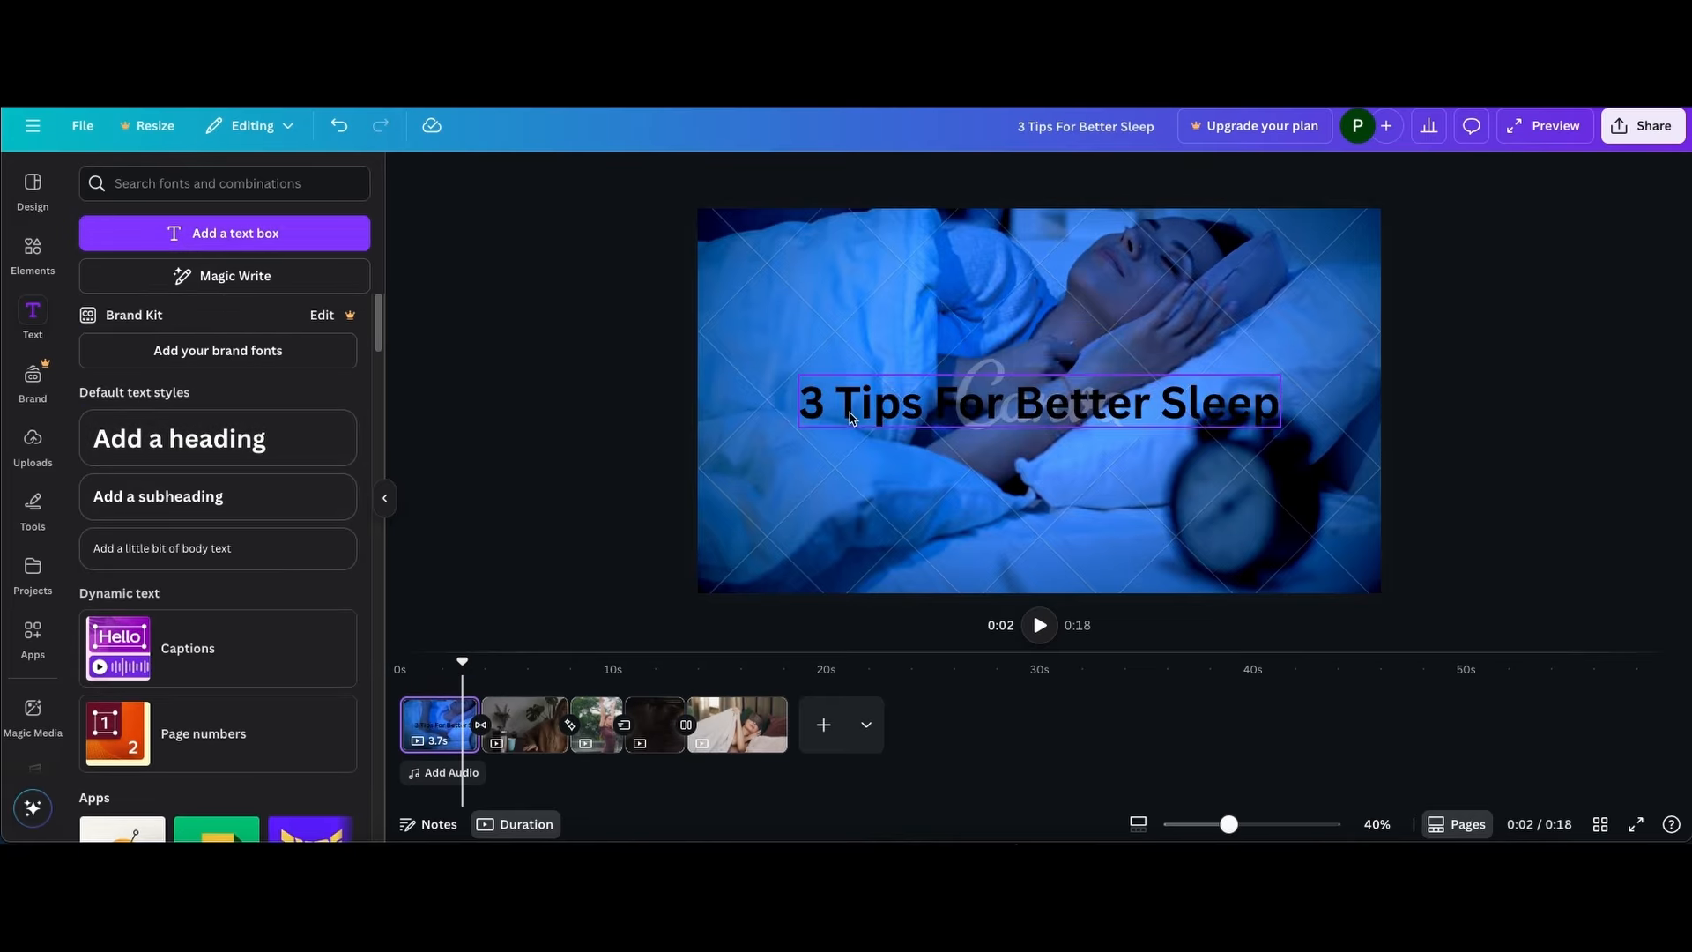
key("Escape")
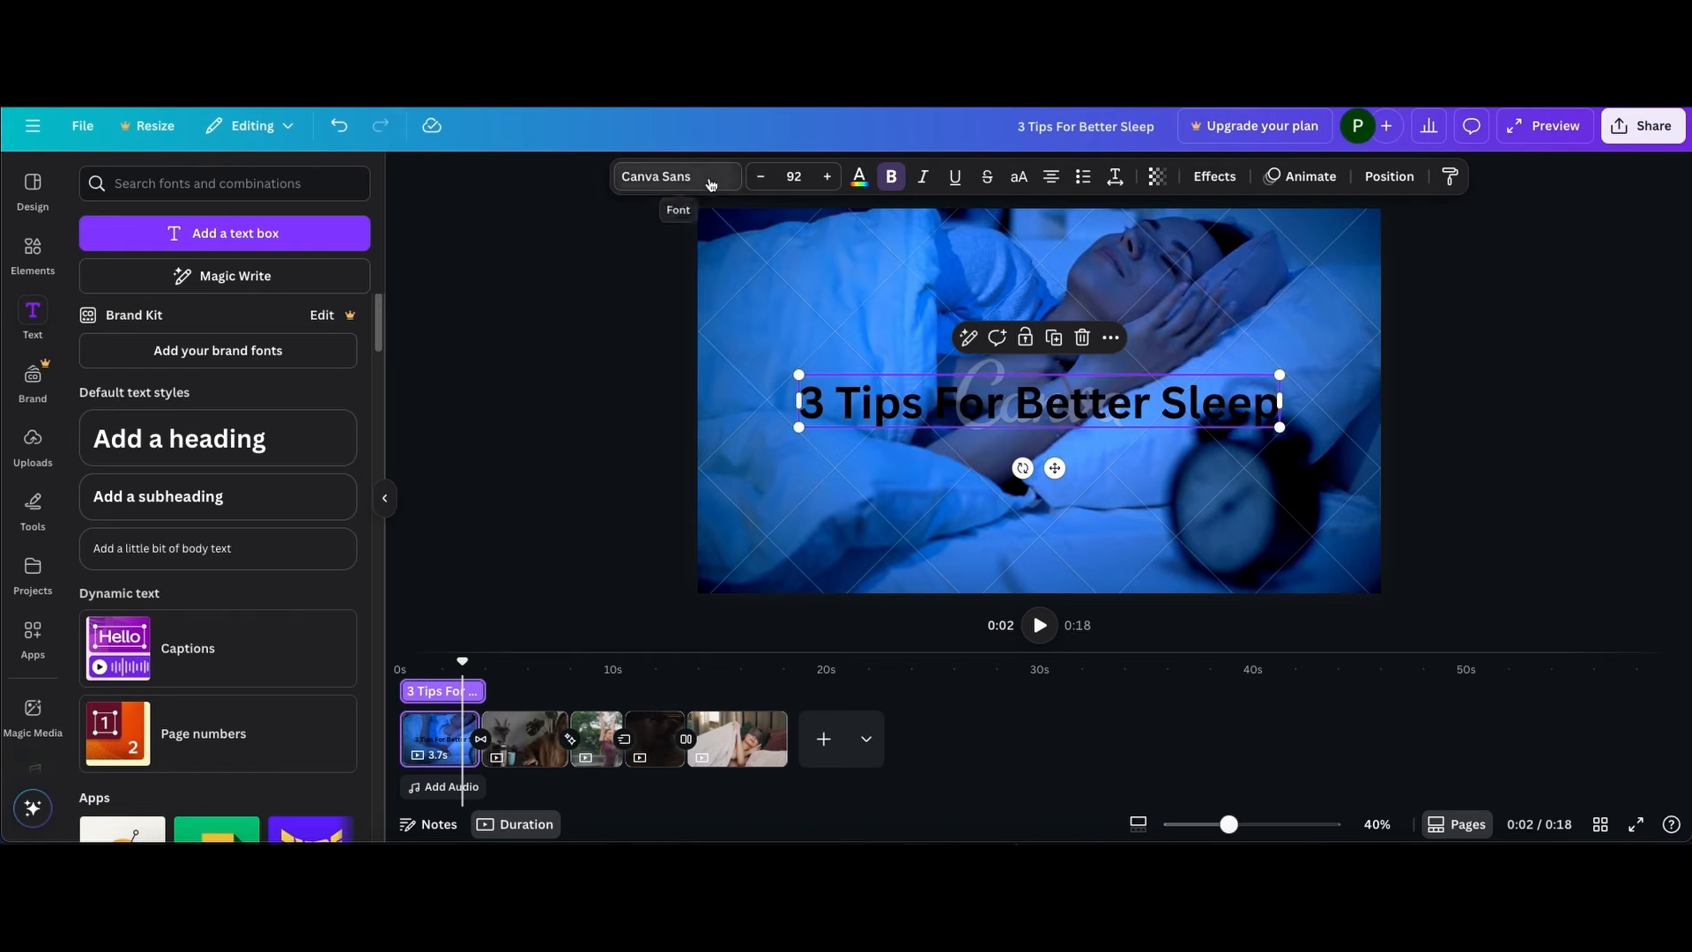
Set the heading's font to Archivo Black and its text color to white
left_click(833, 469)
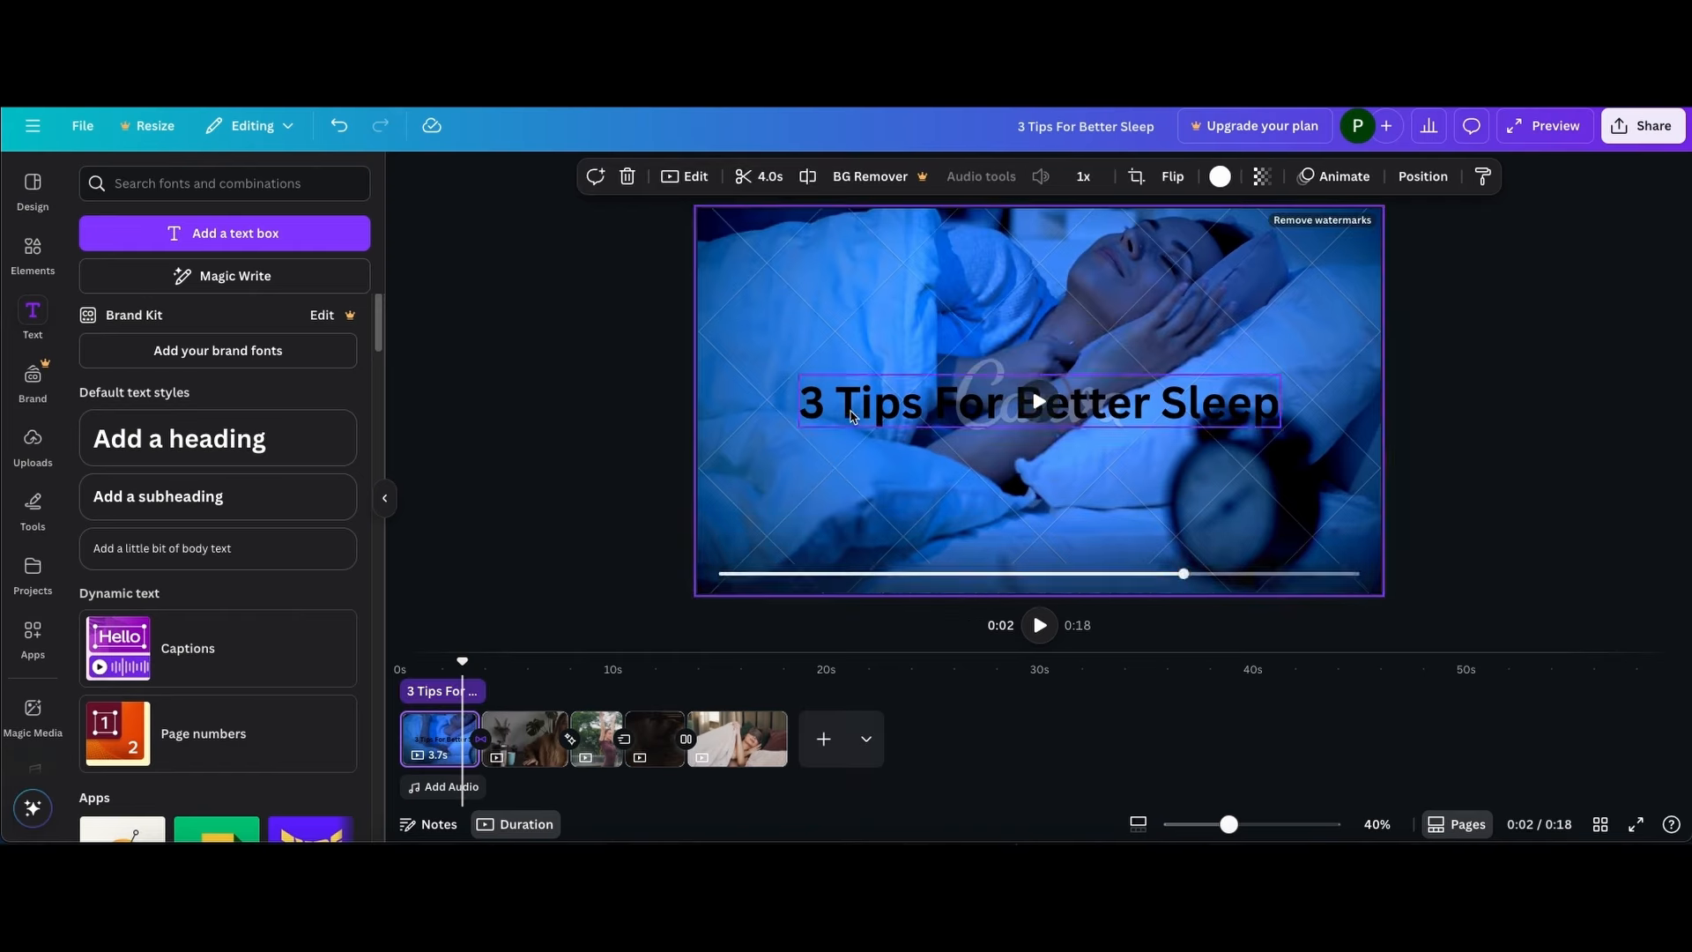
left_click(867, 417)
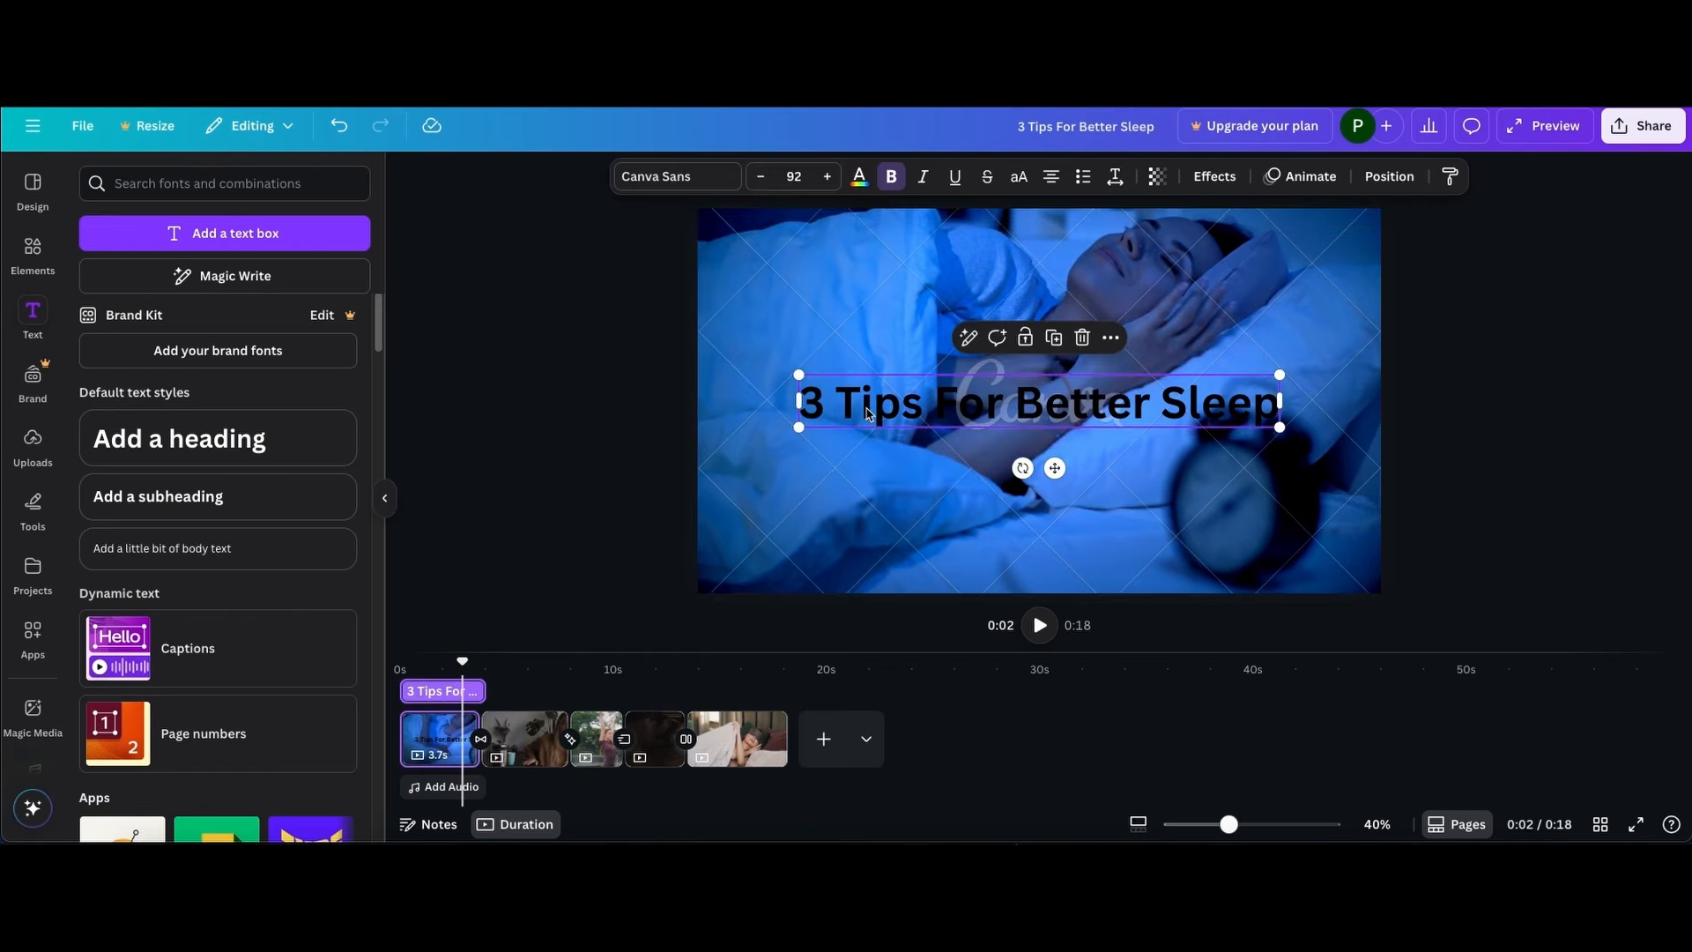
left_click(667, 180)
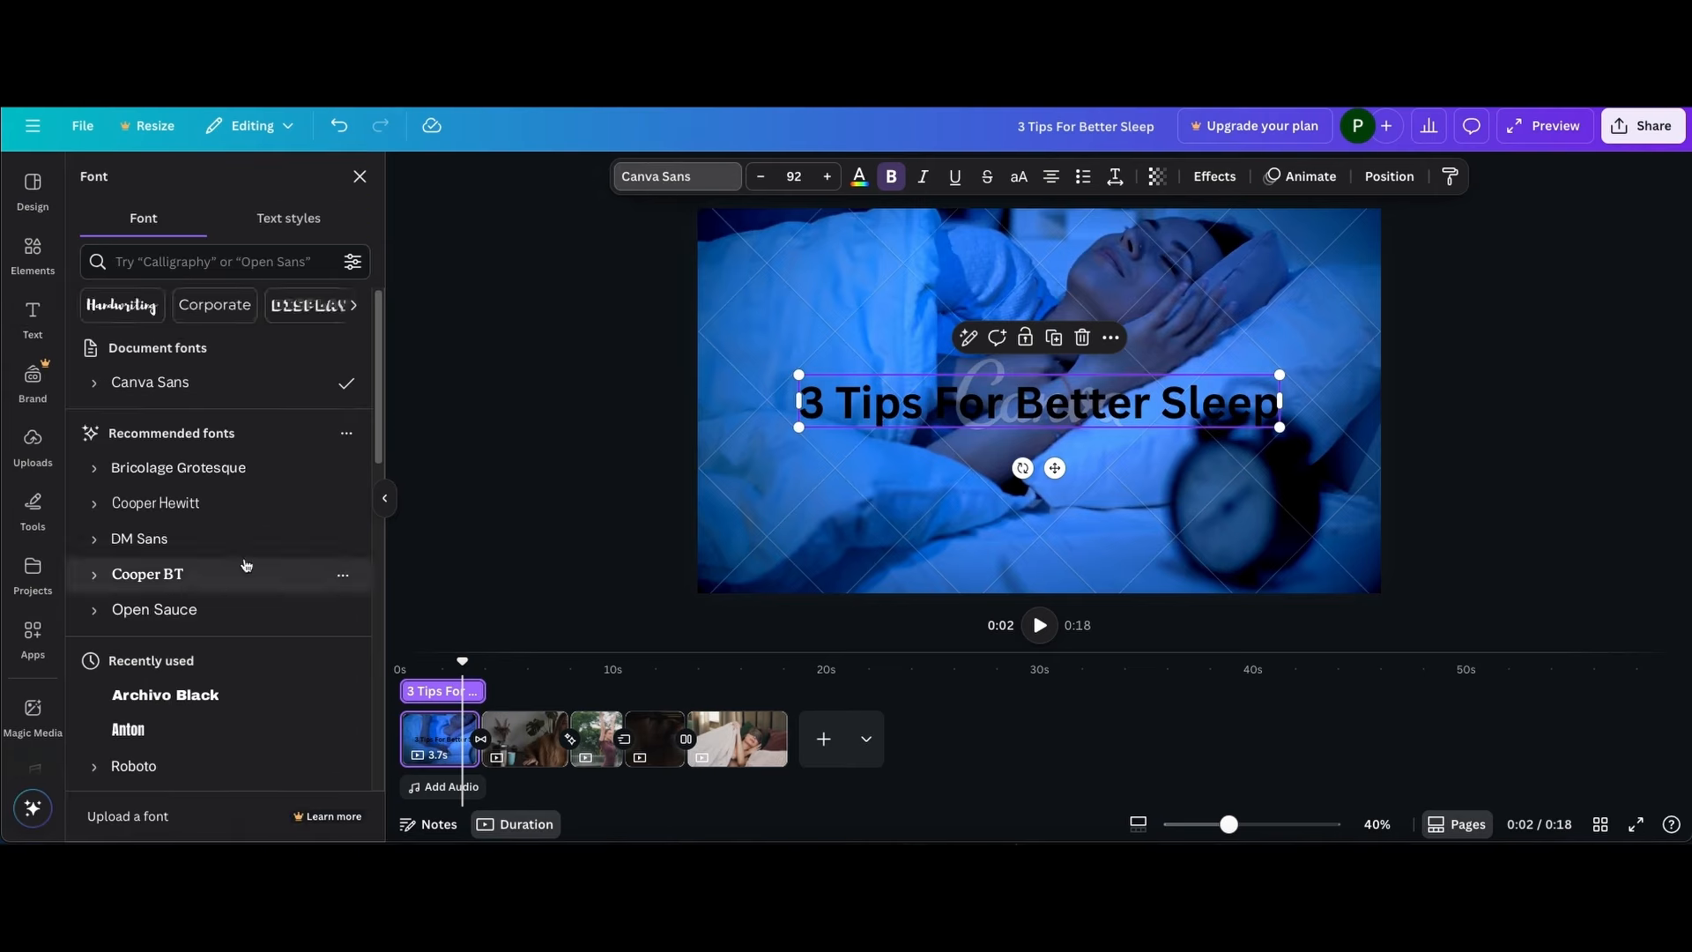
scroll(251, 575, "down", 2)
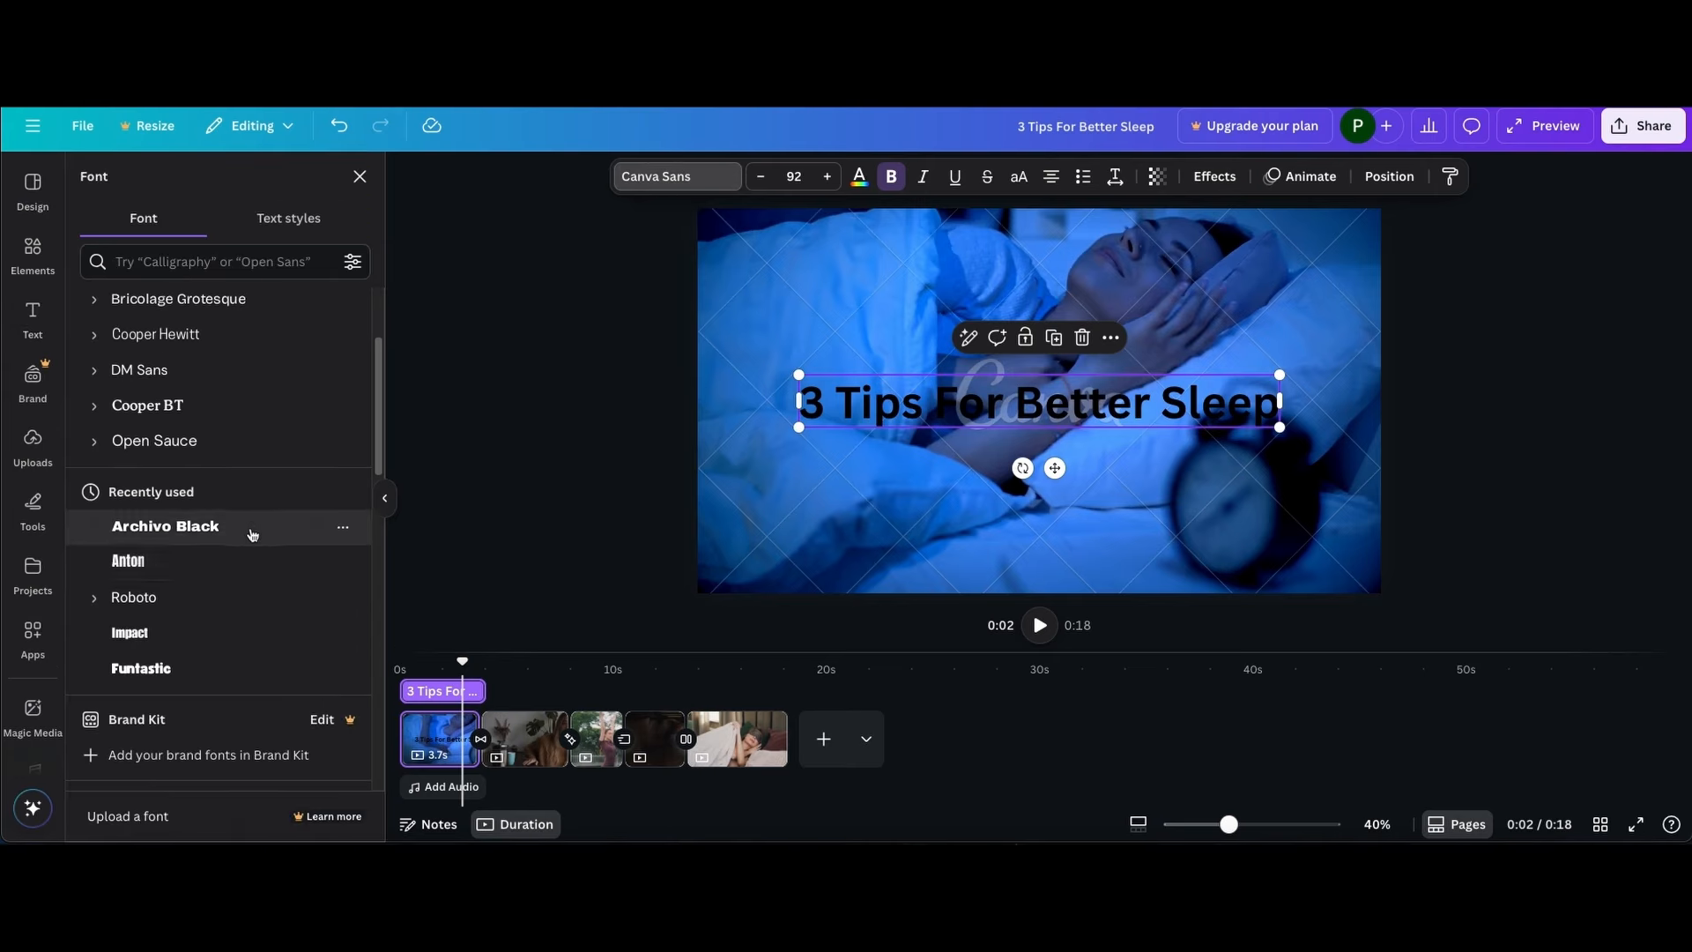
left_click(251, 535)
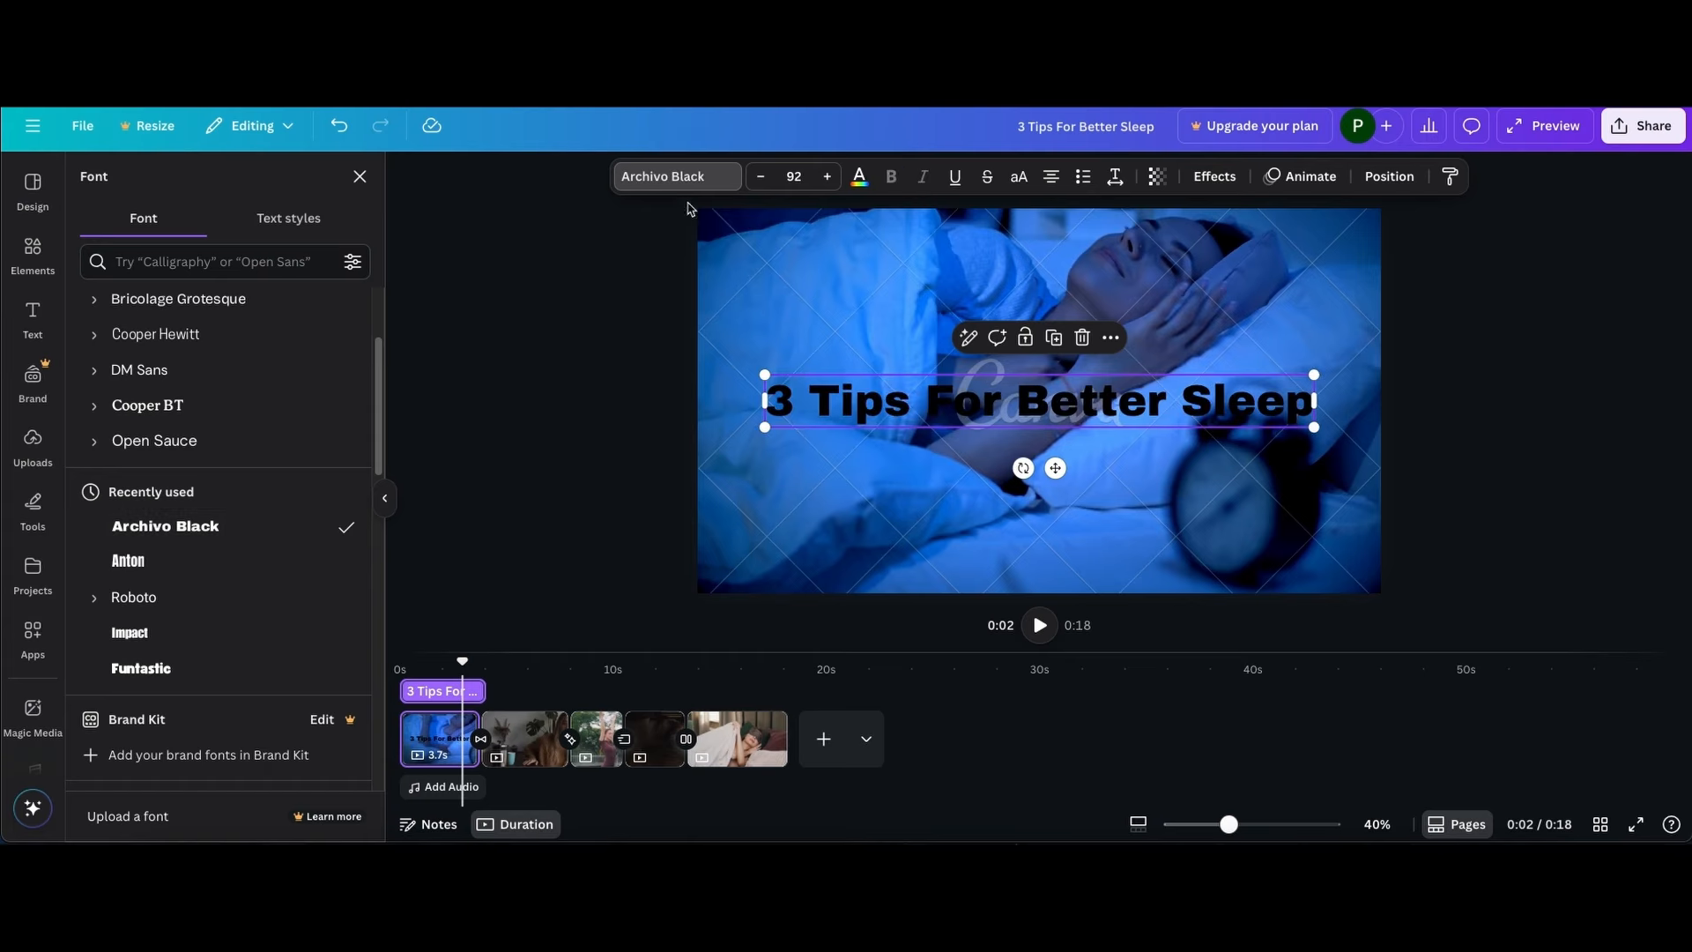
left_click(855, 180)
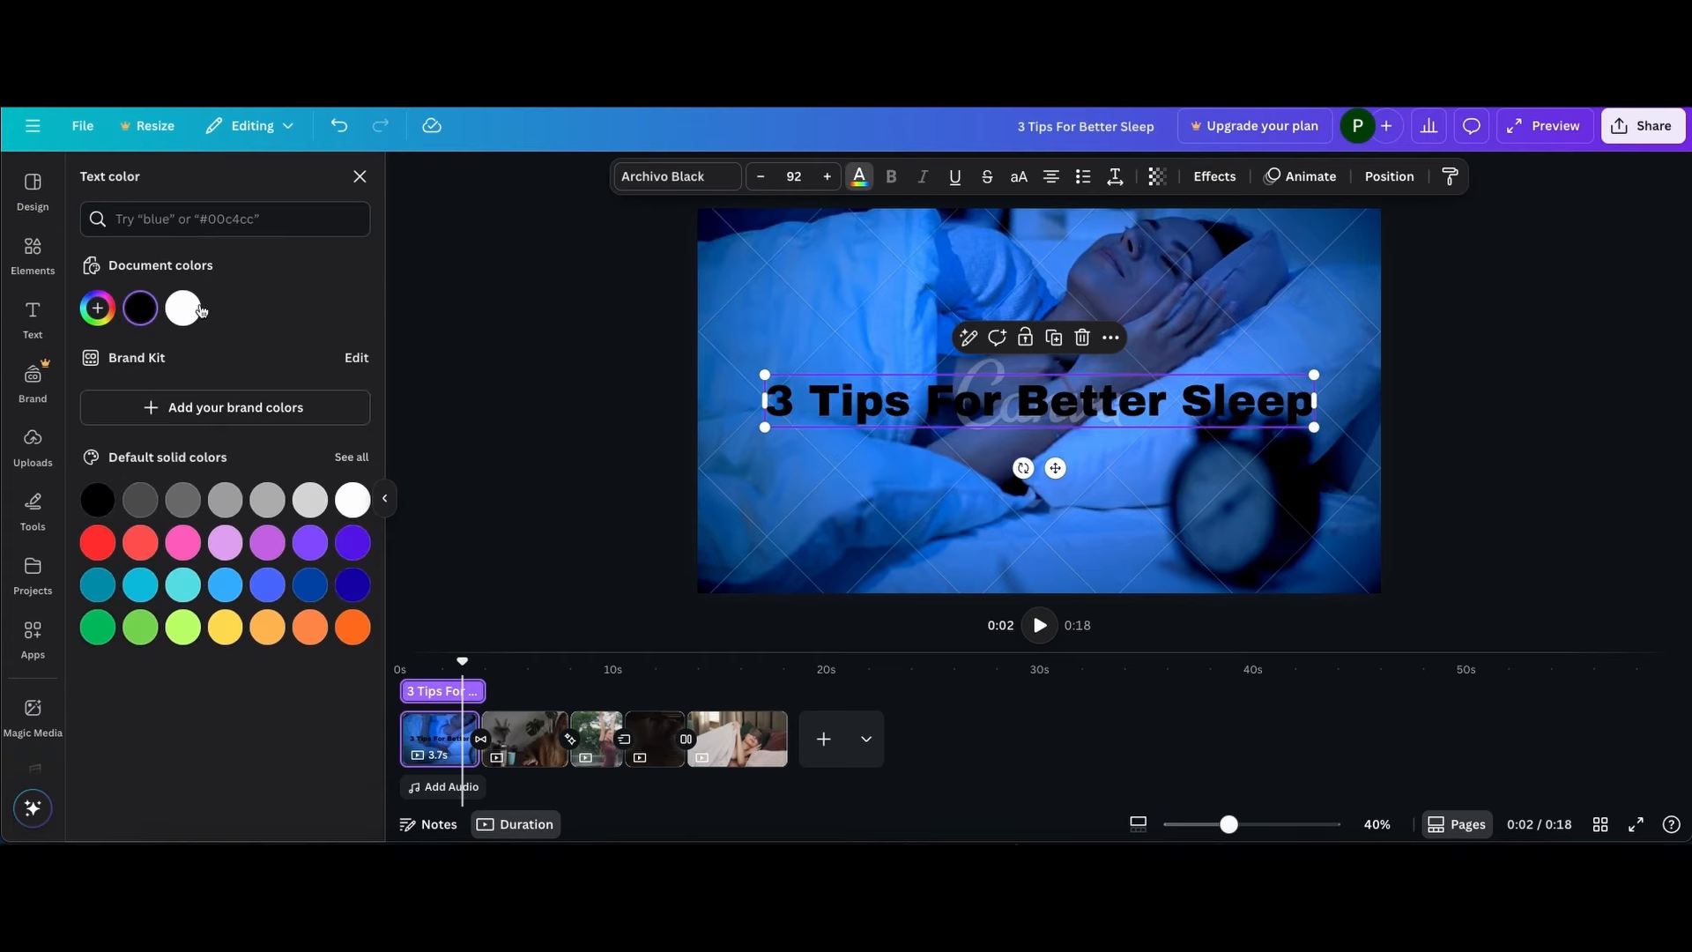
left_click(190, 308)
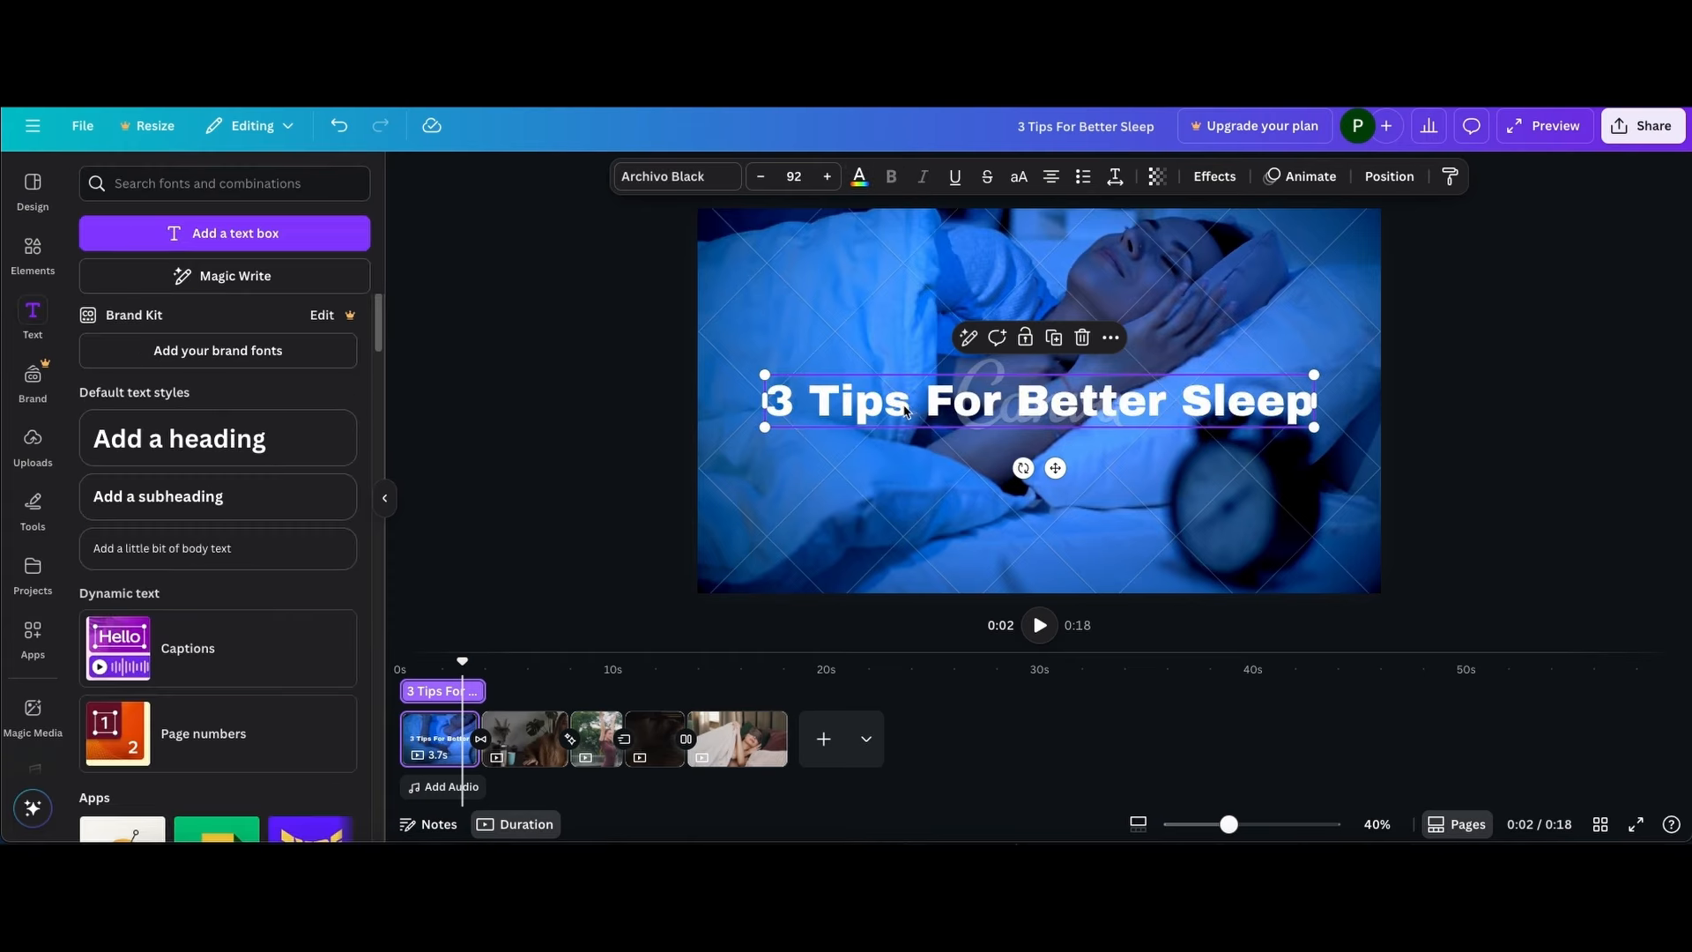
Apply the Outline effect to the heading with a black outline color and increase the outline thickness
left_click(632, 414)
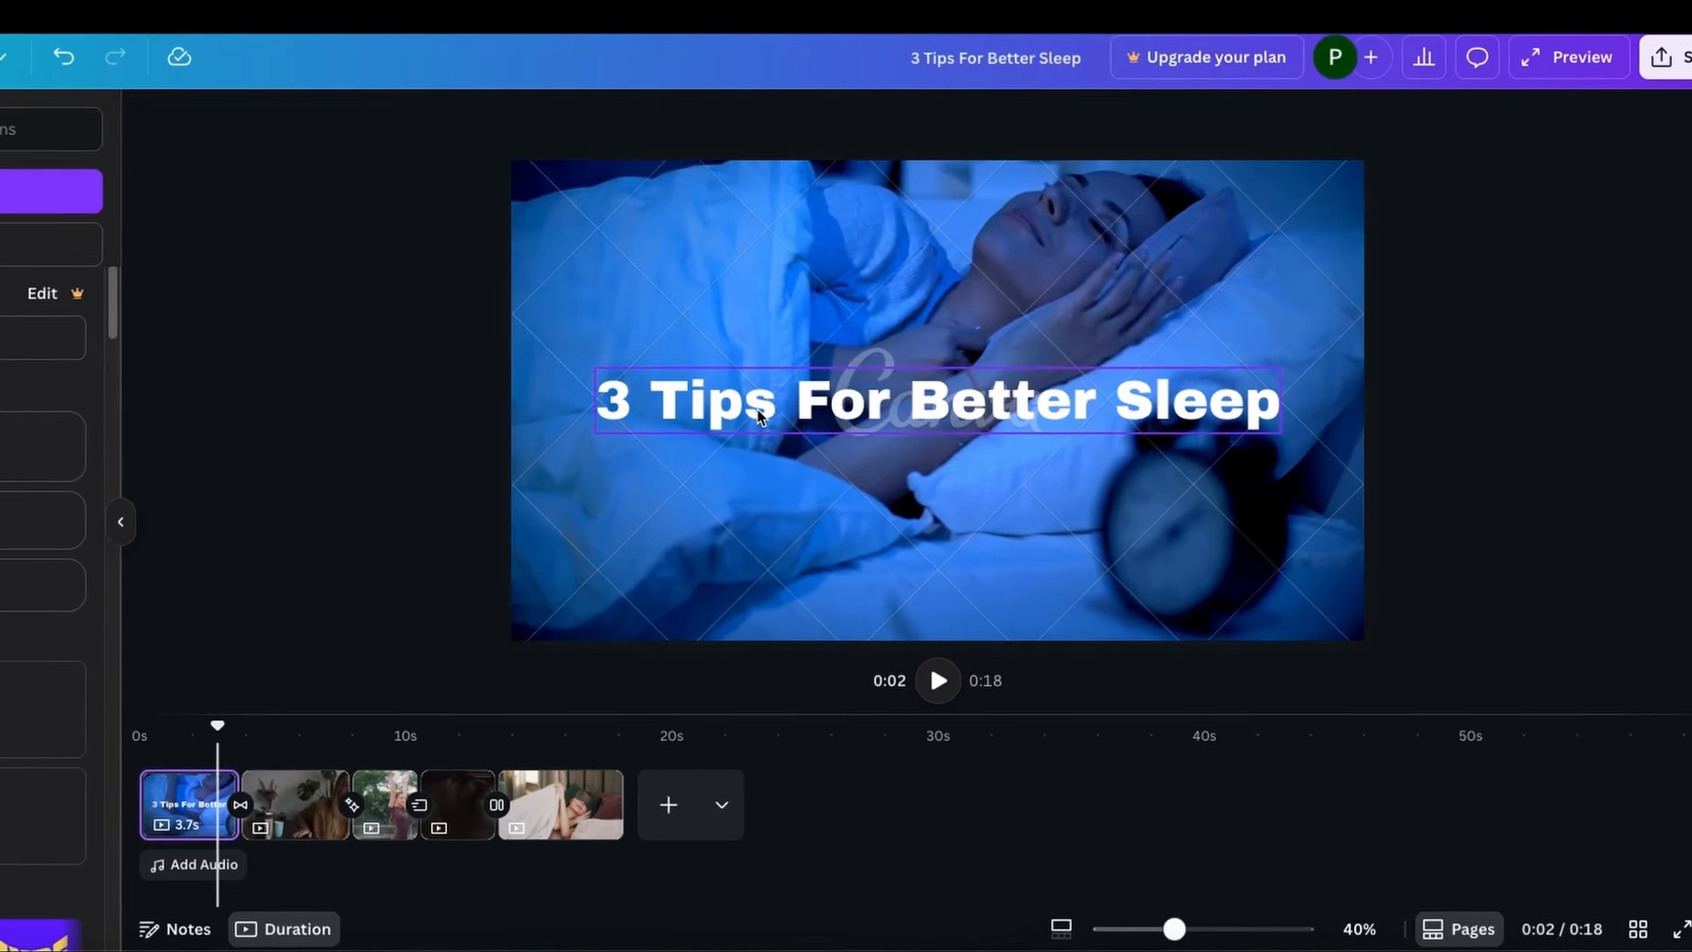
left_click(760, 408)
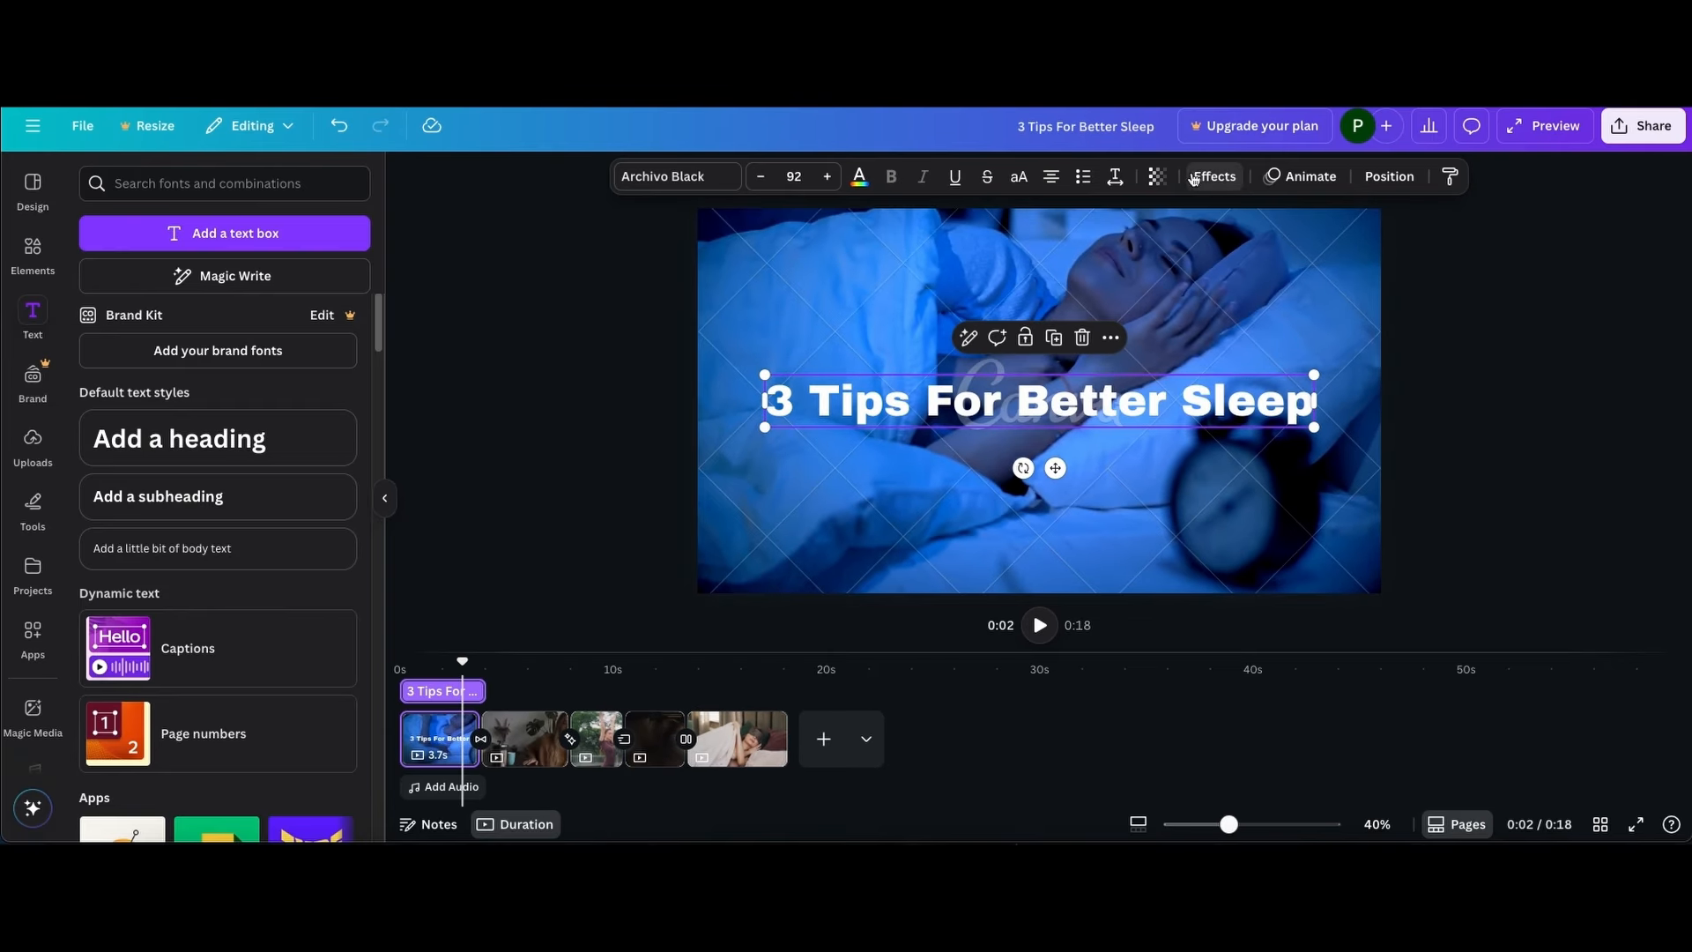
left_click(1185, 116)
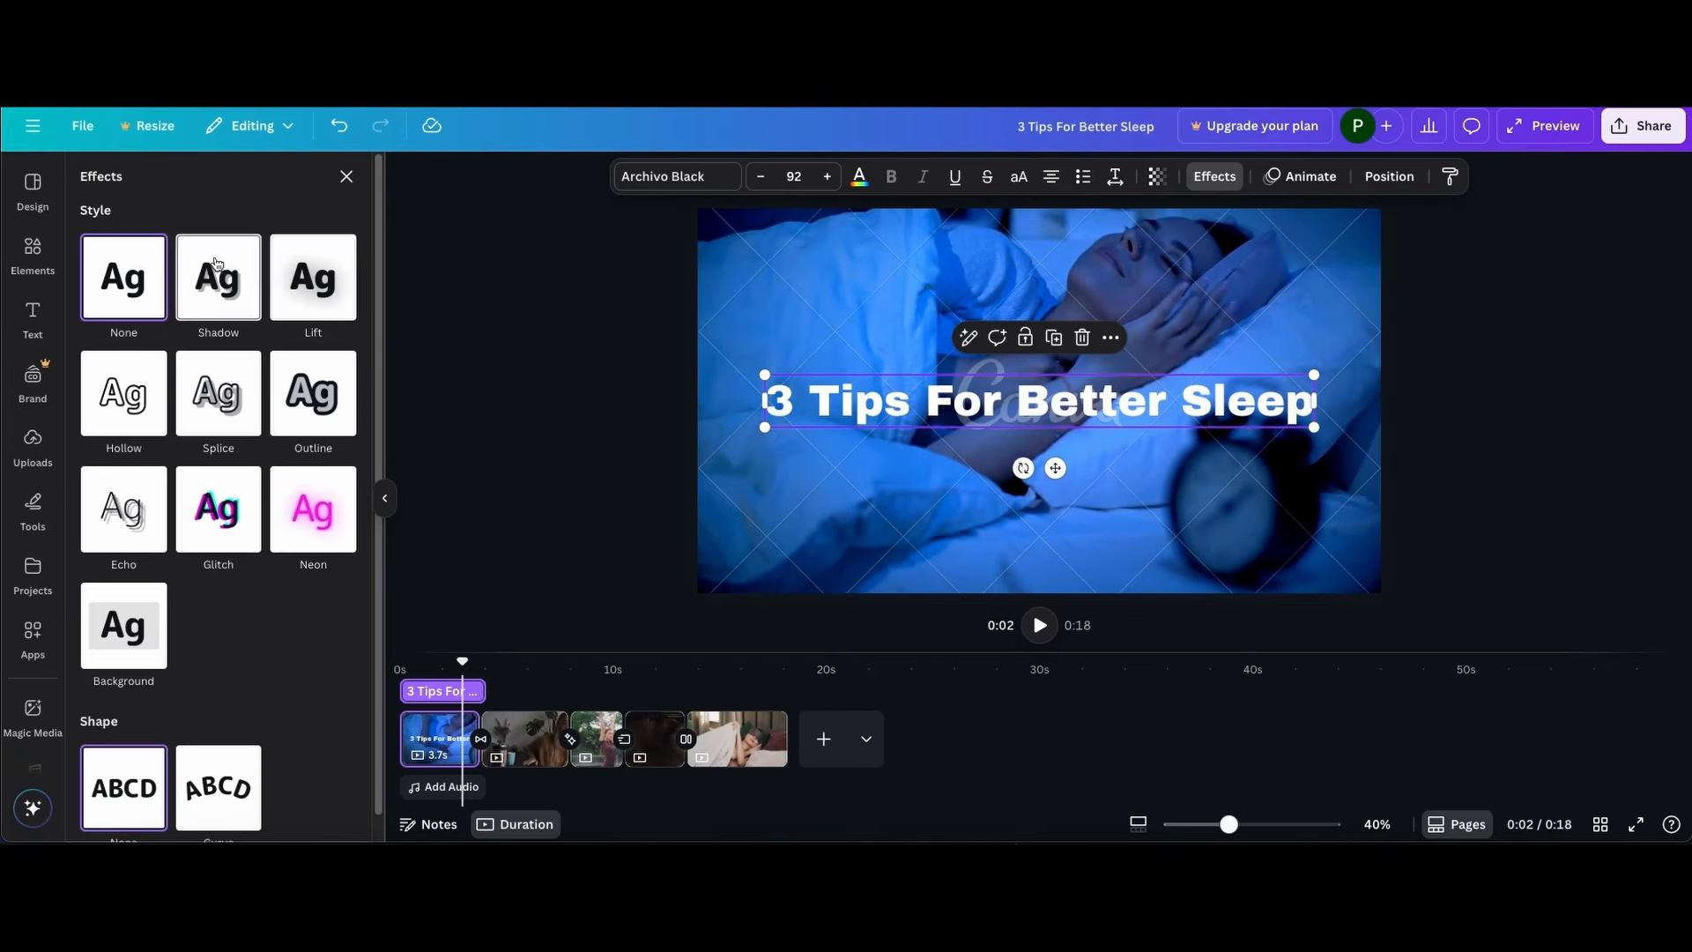
left_click(323, 397)
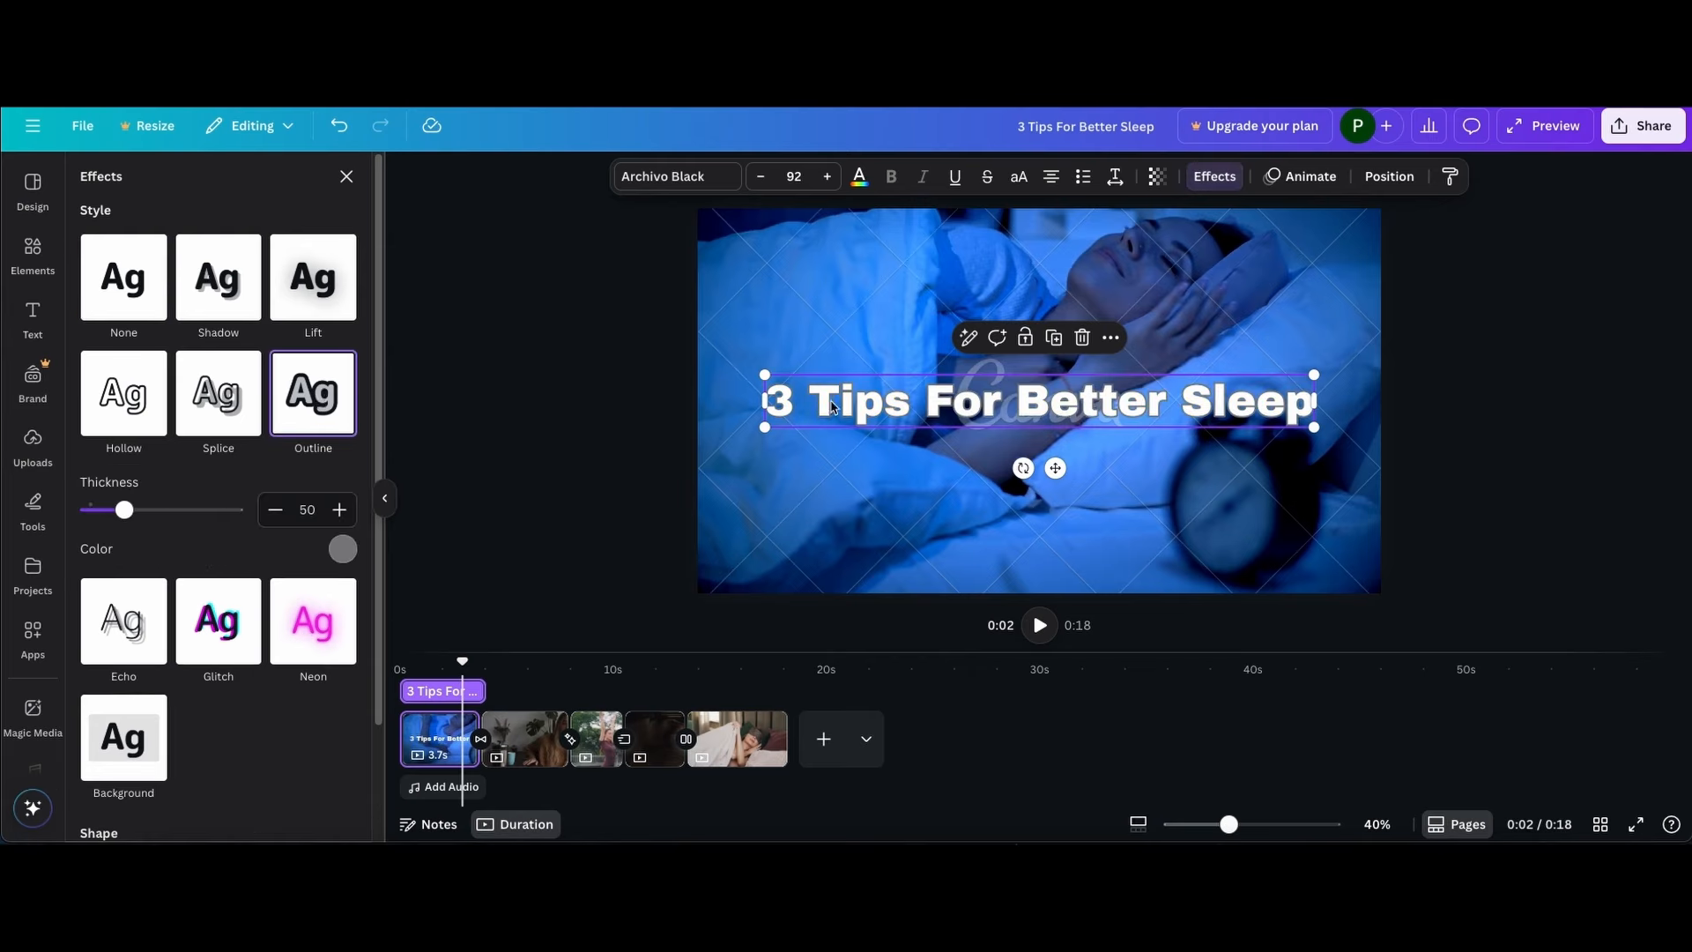
left_click(344, 549)
left_click(97, 424)
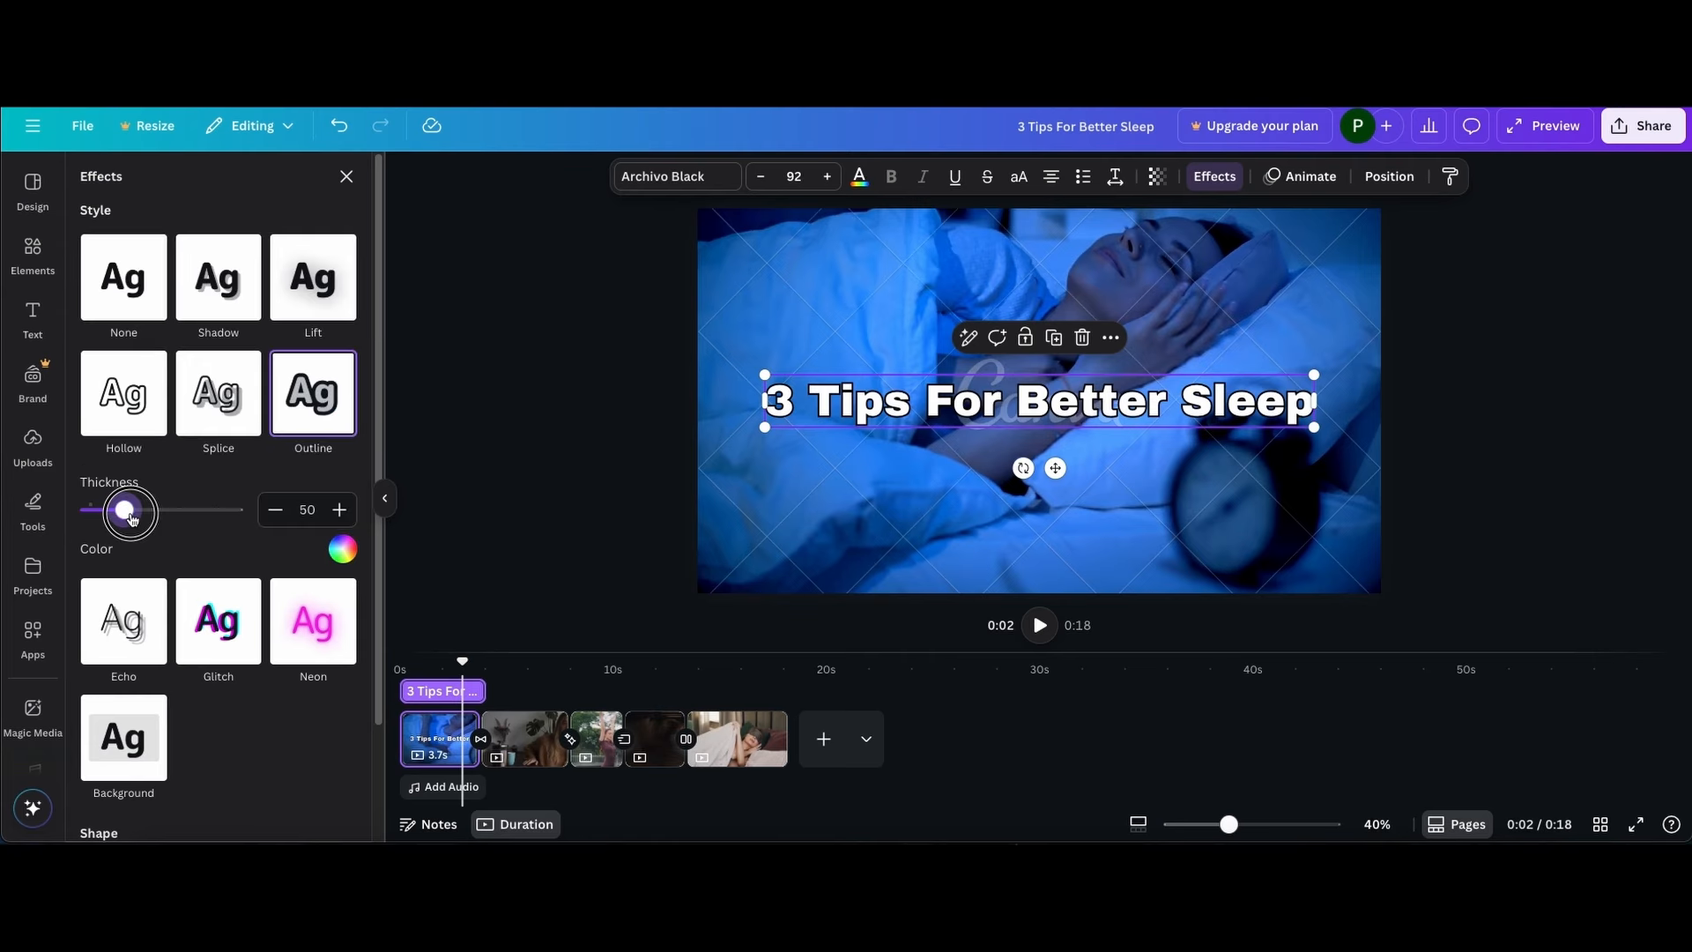
left_click_drag(130, 515, 183, 516)
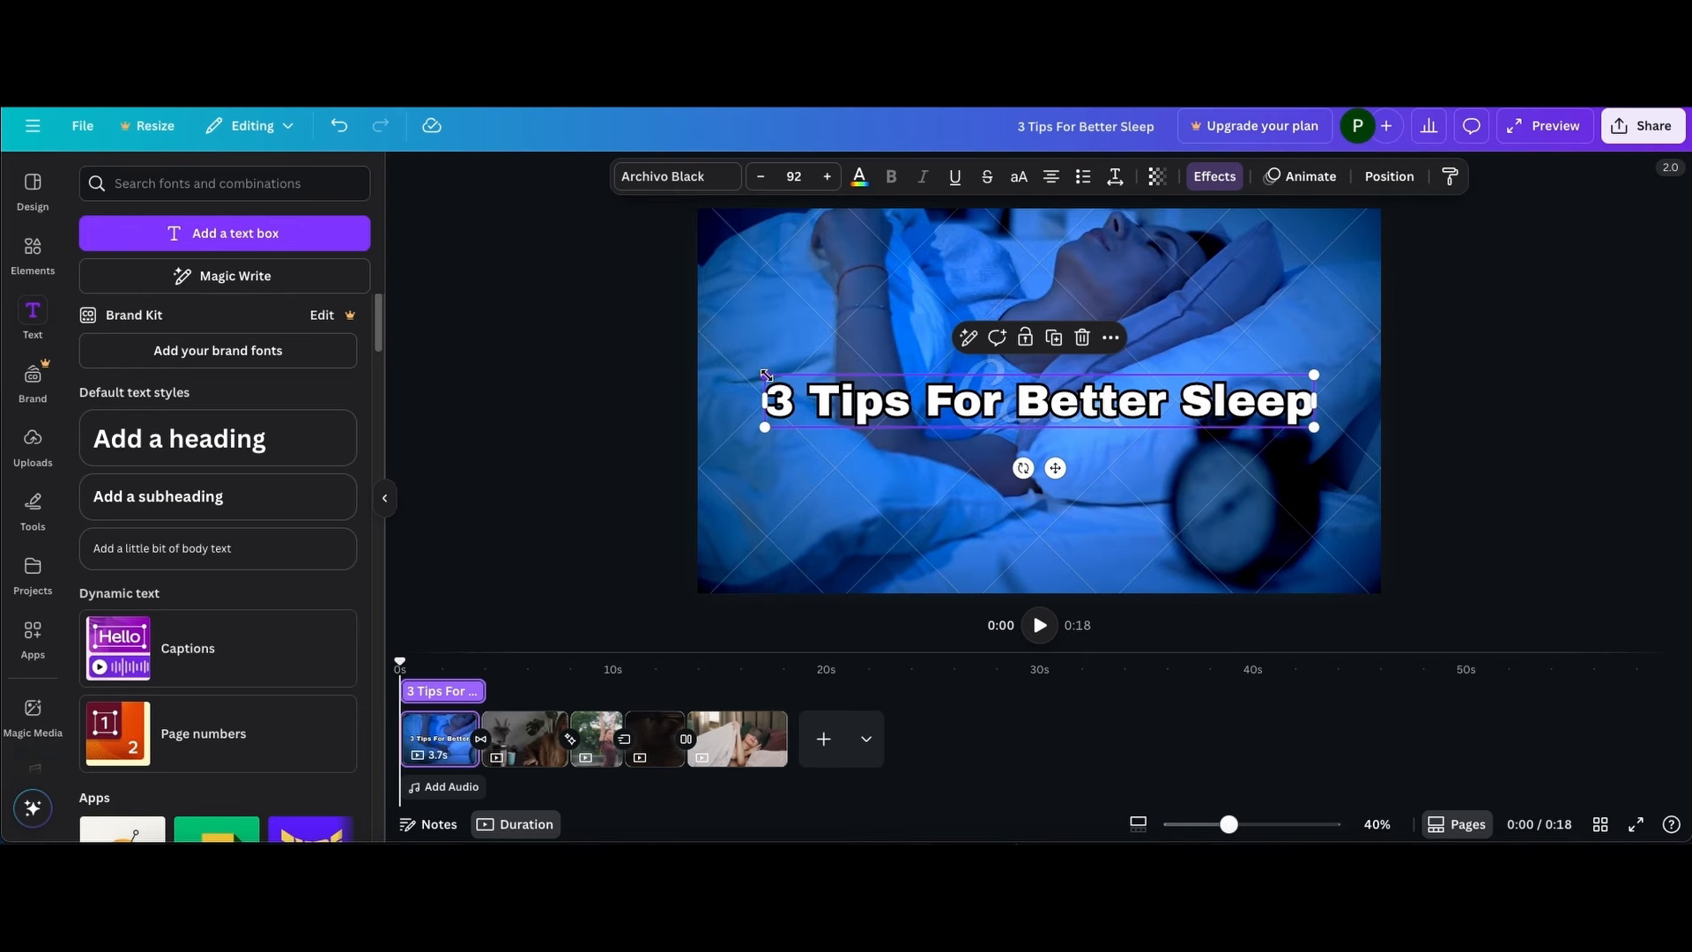
Enlarge the heading to a font size of about 96.8 and center it on the frame
left_click_drag(766, 375, 735, 362)
left_click(950, 429)
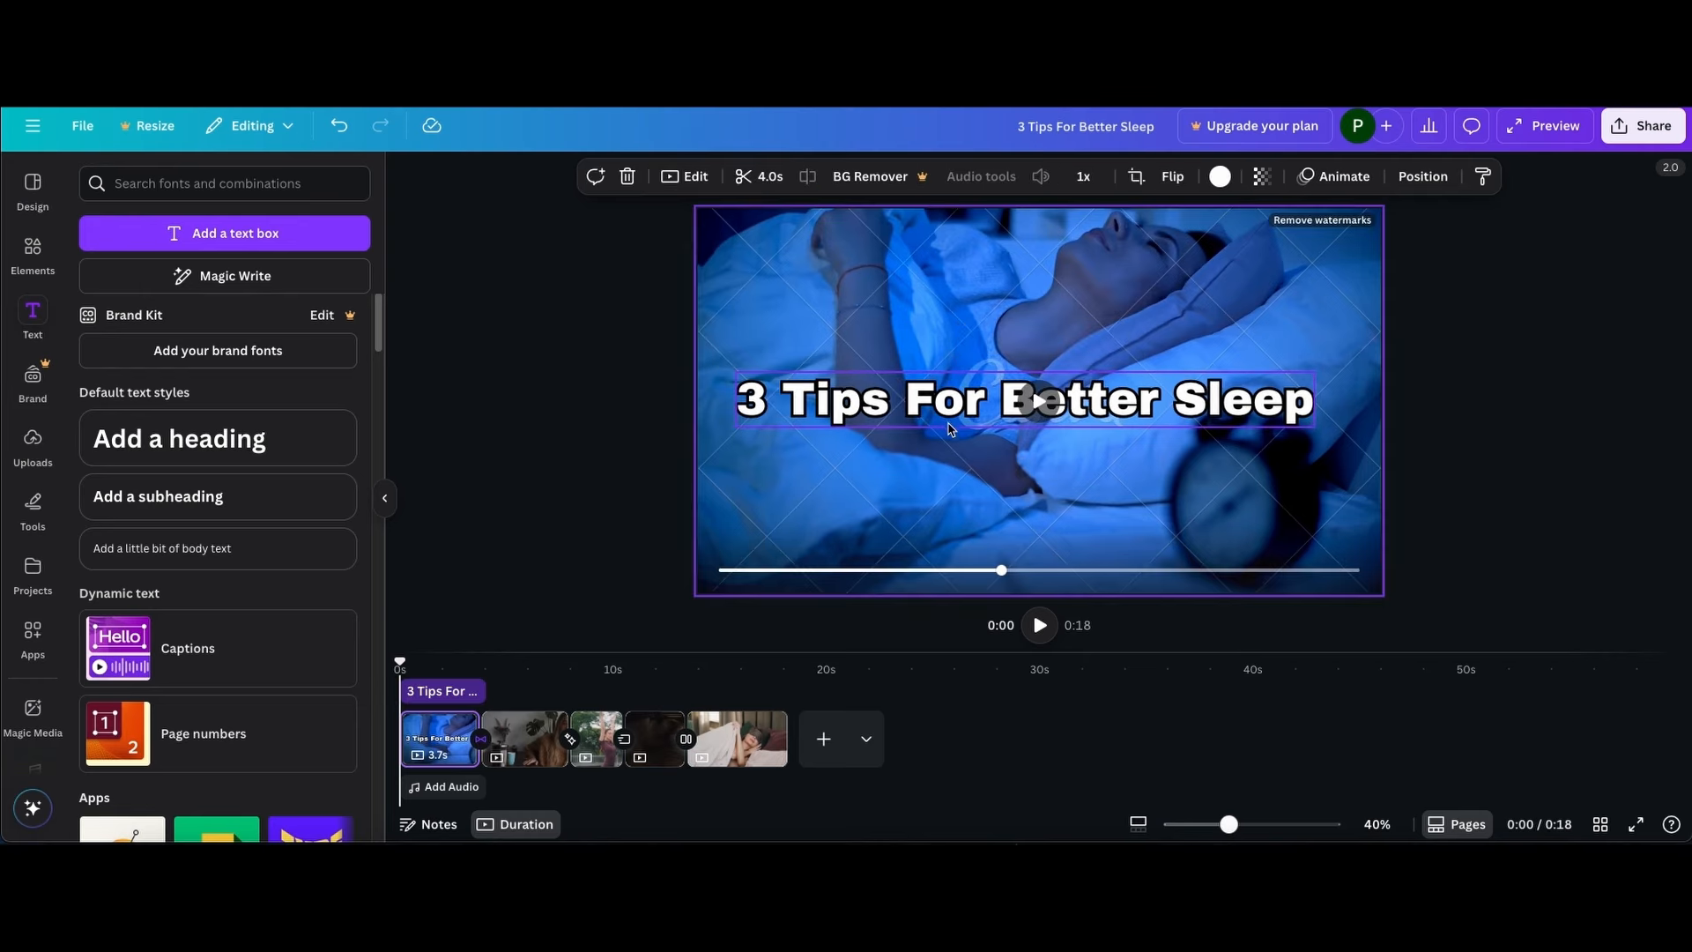
left_click(949, 426)
left_click_drag(941, 416, 951, 416)
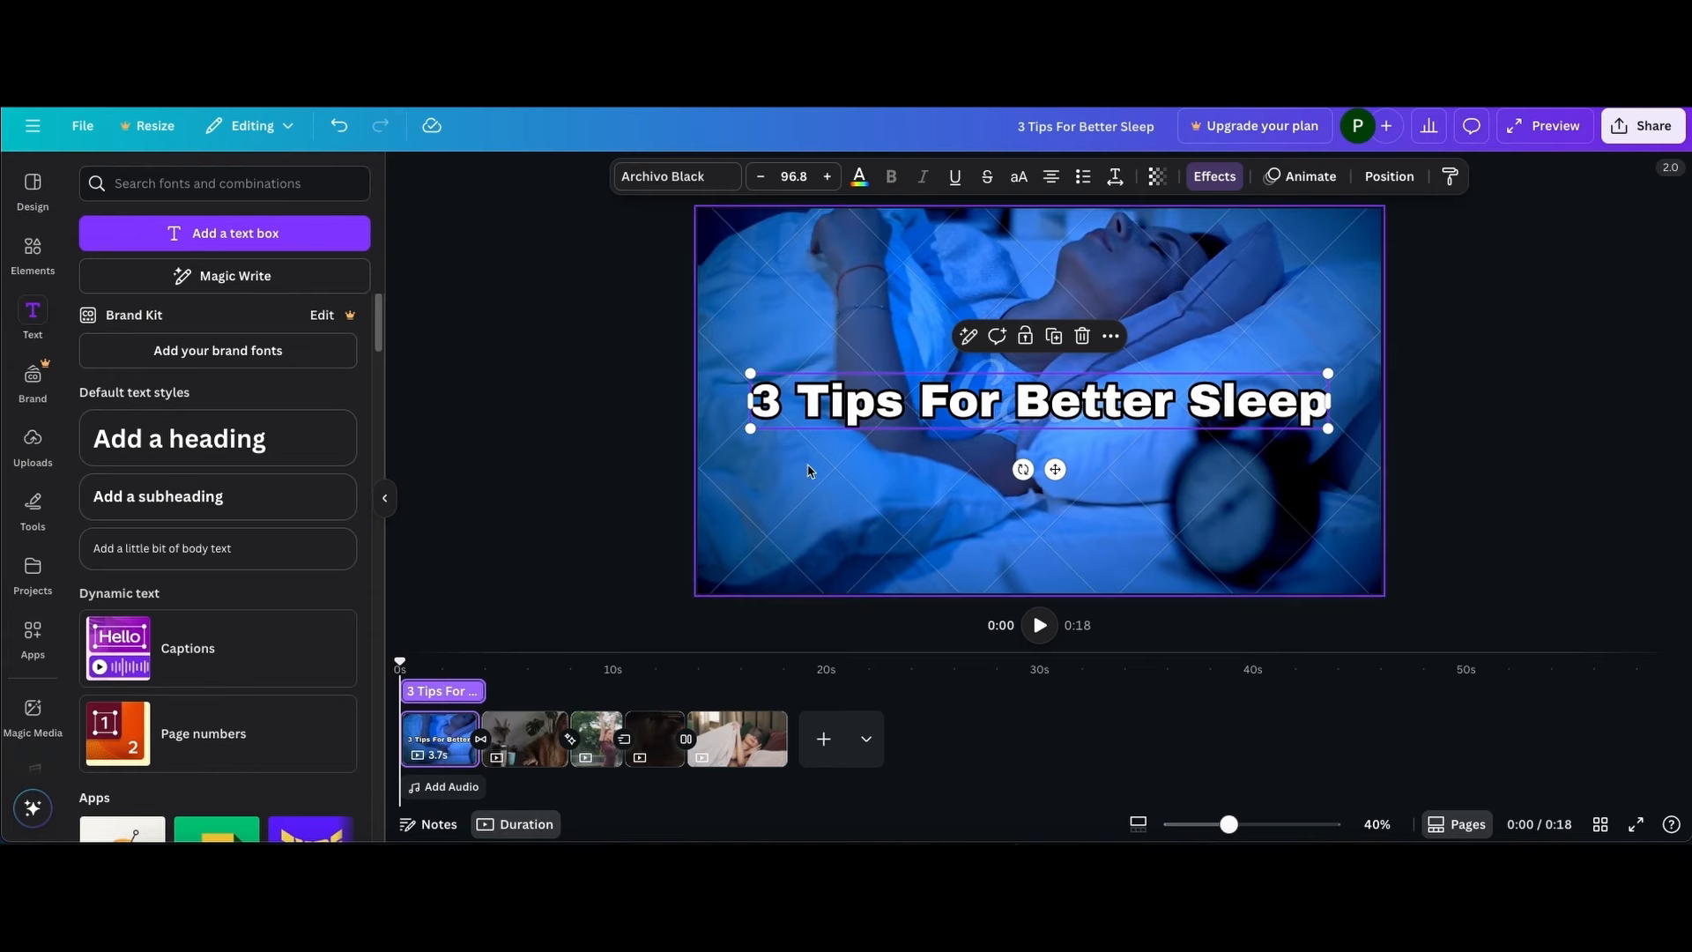
left_click(943, 742)
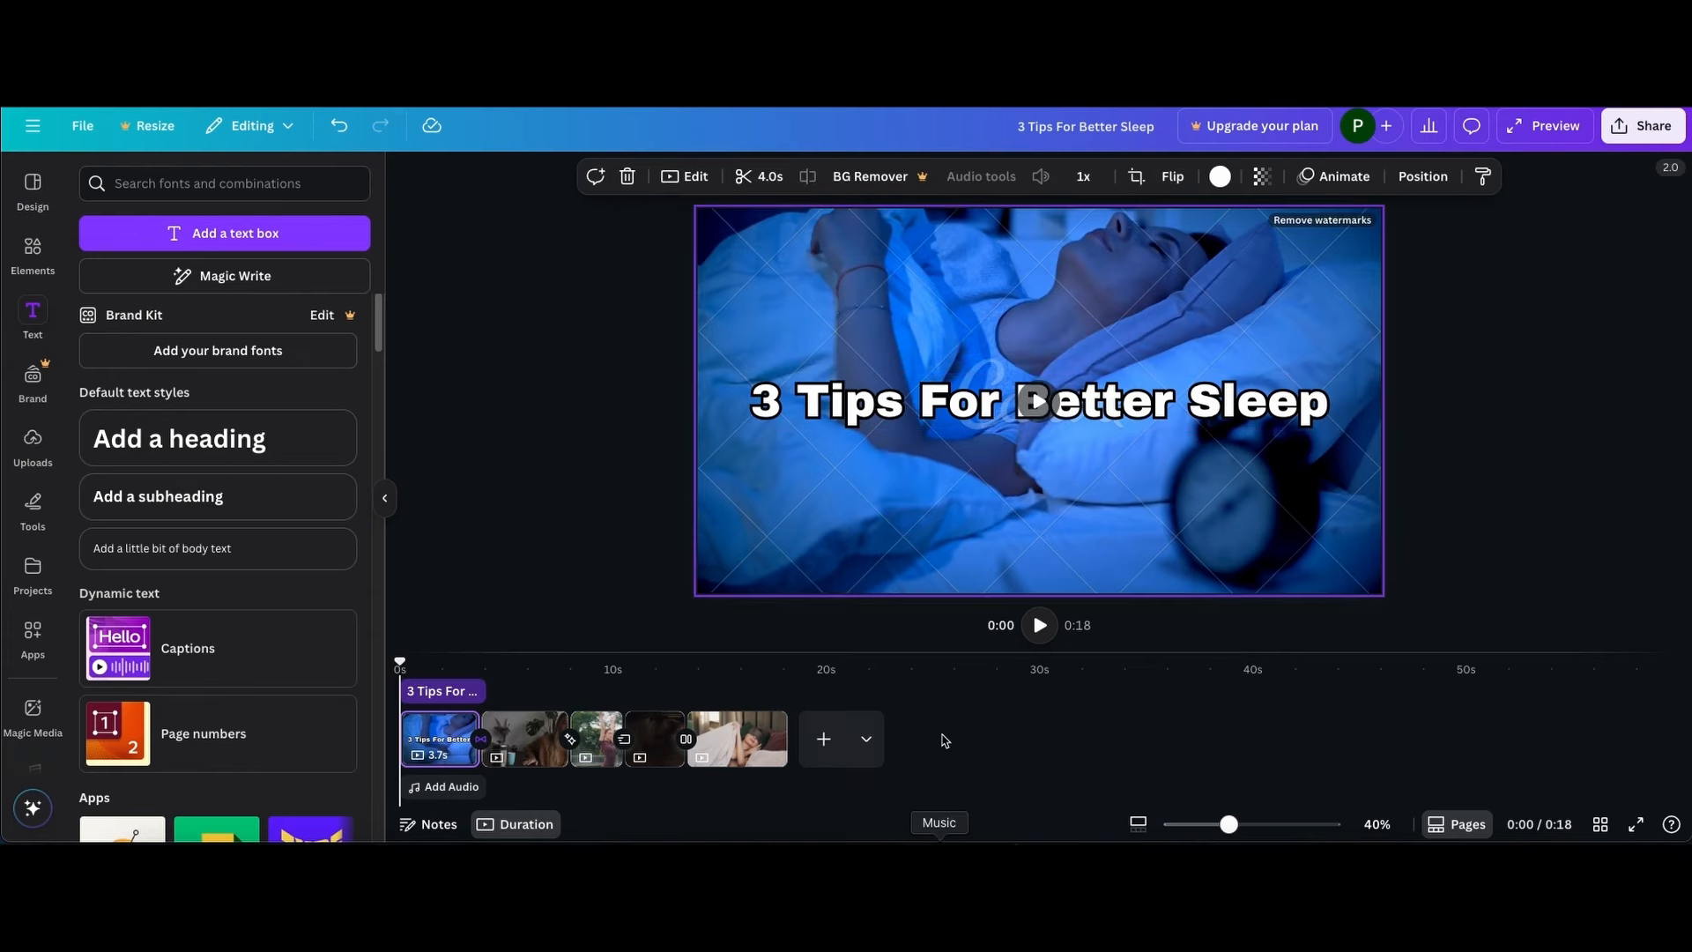
Apply the Breathe animation to the heading
left_click(902, 416)
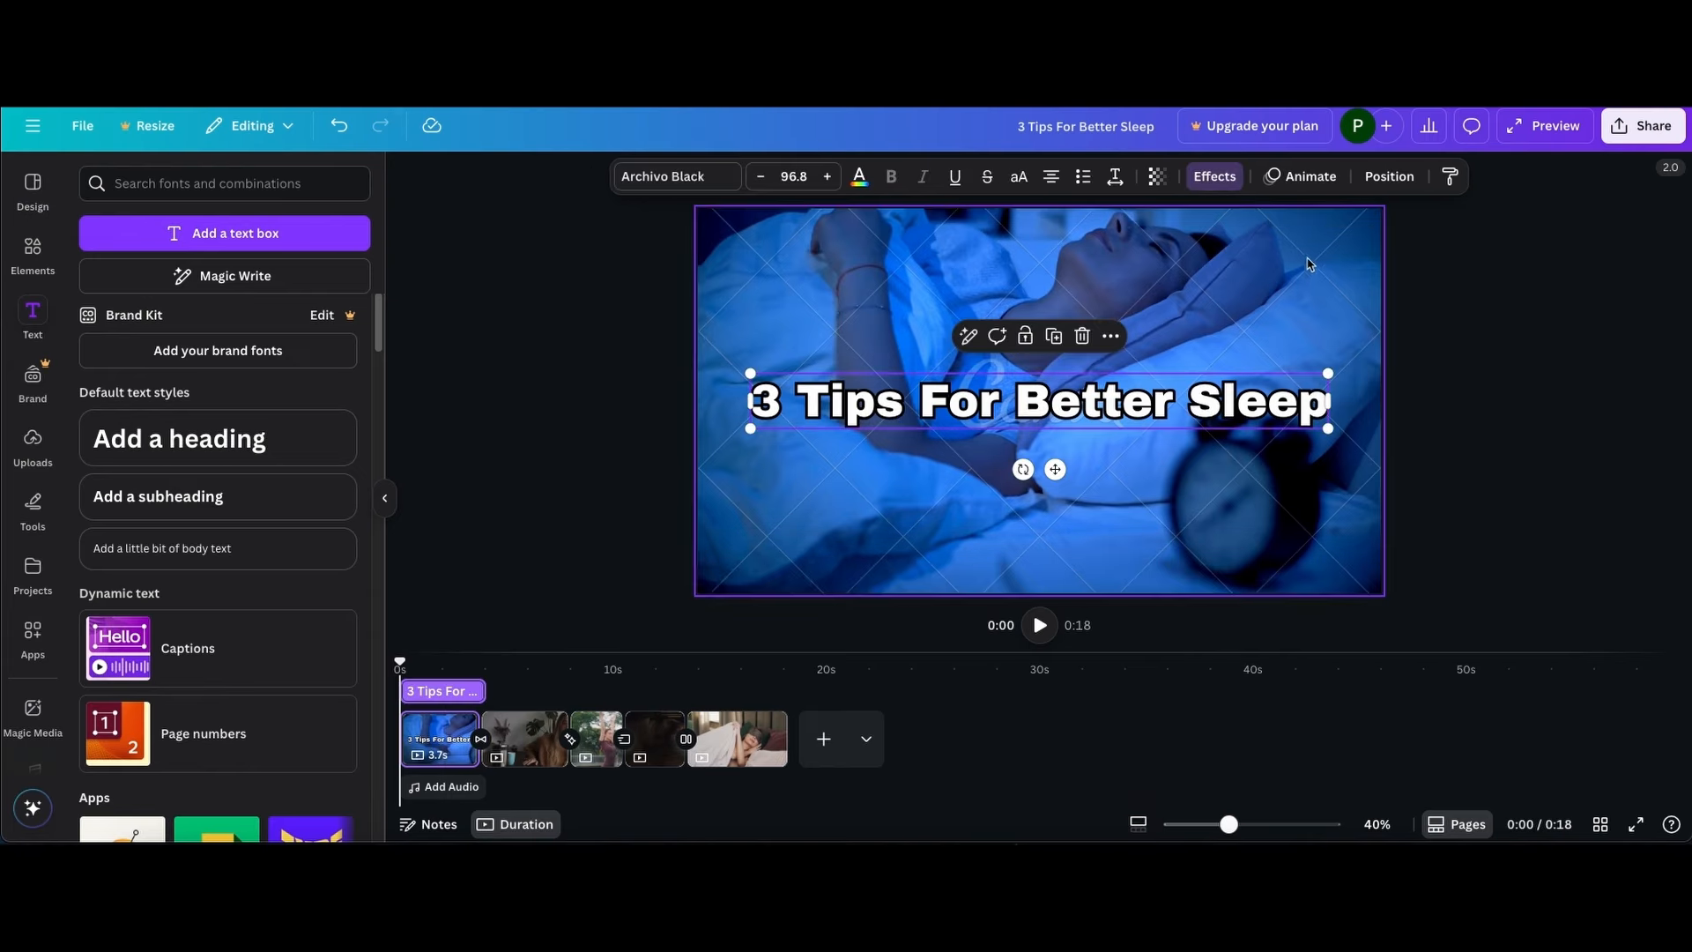
left_click(1310, 177)
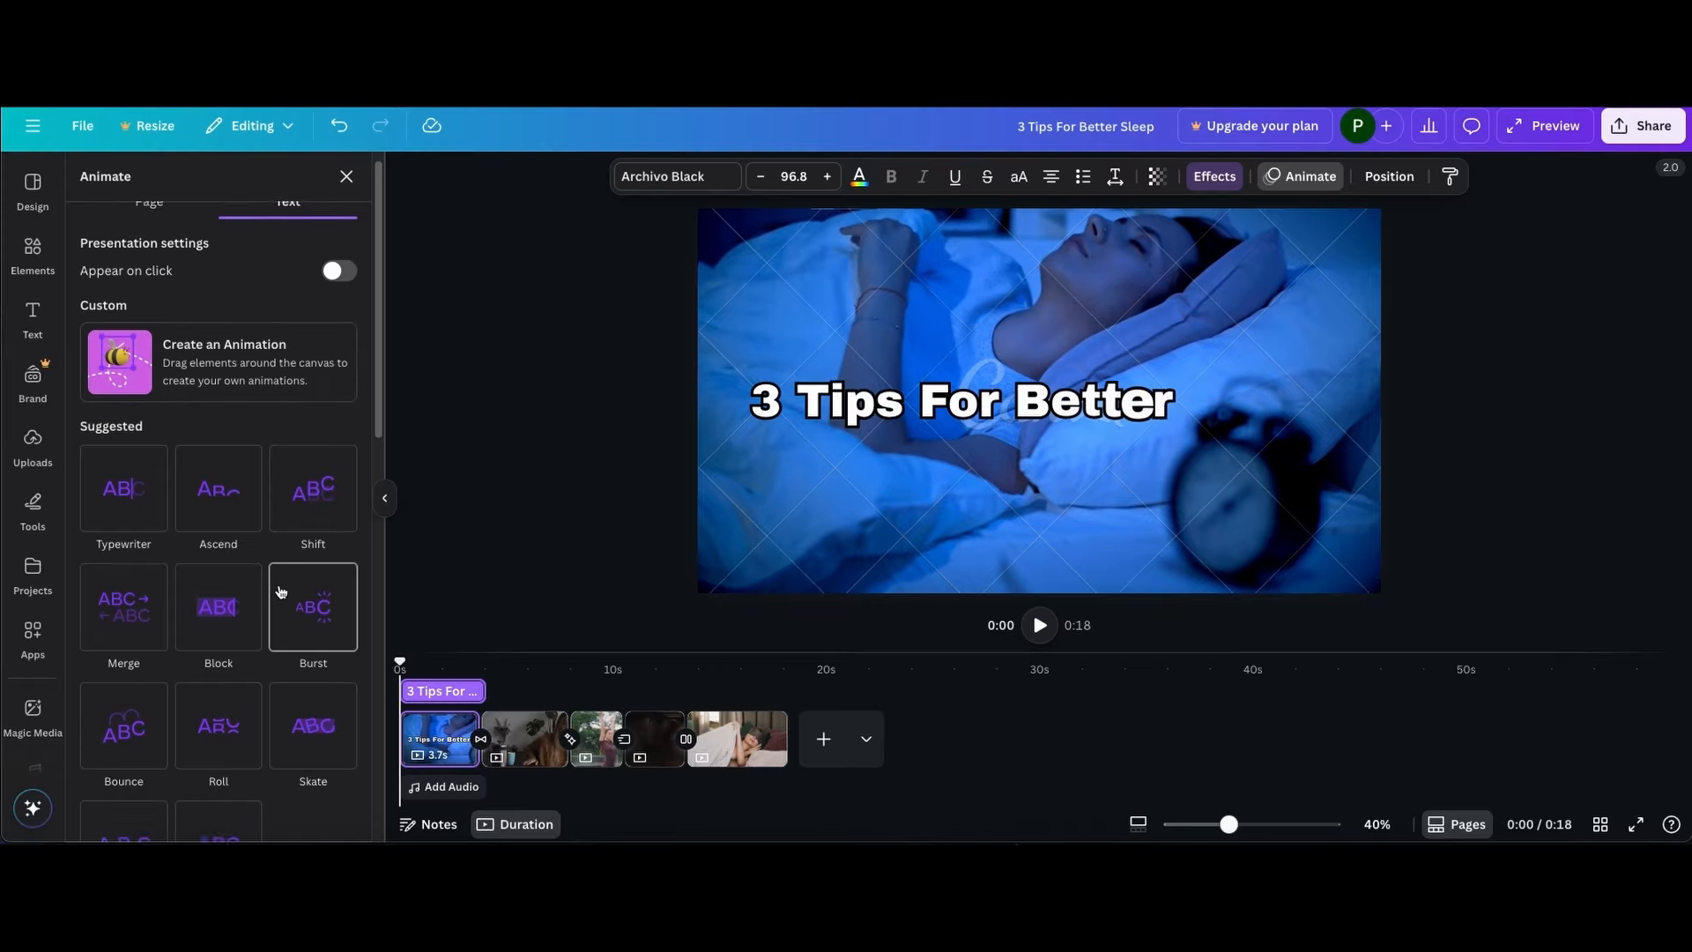
scroll(278, 588, "down", 5)
scroll(281, 586, "up", 3)
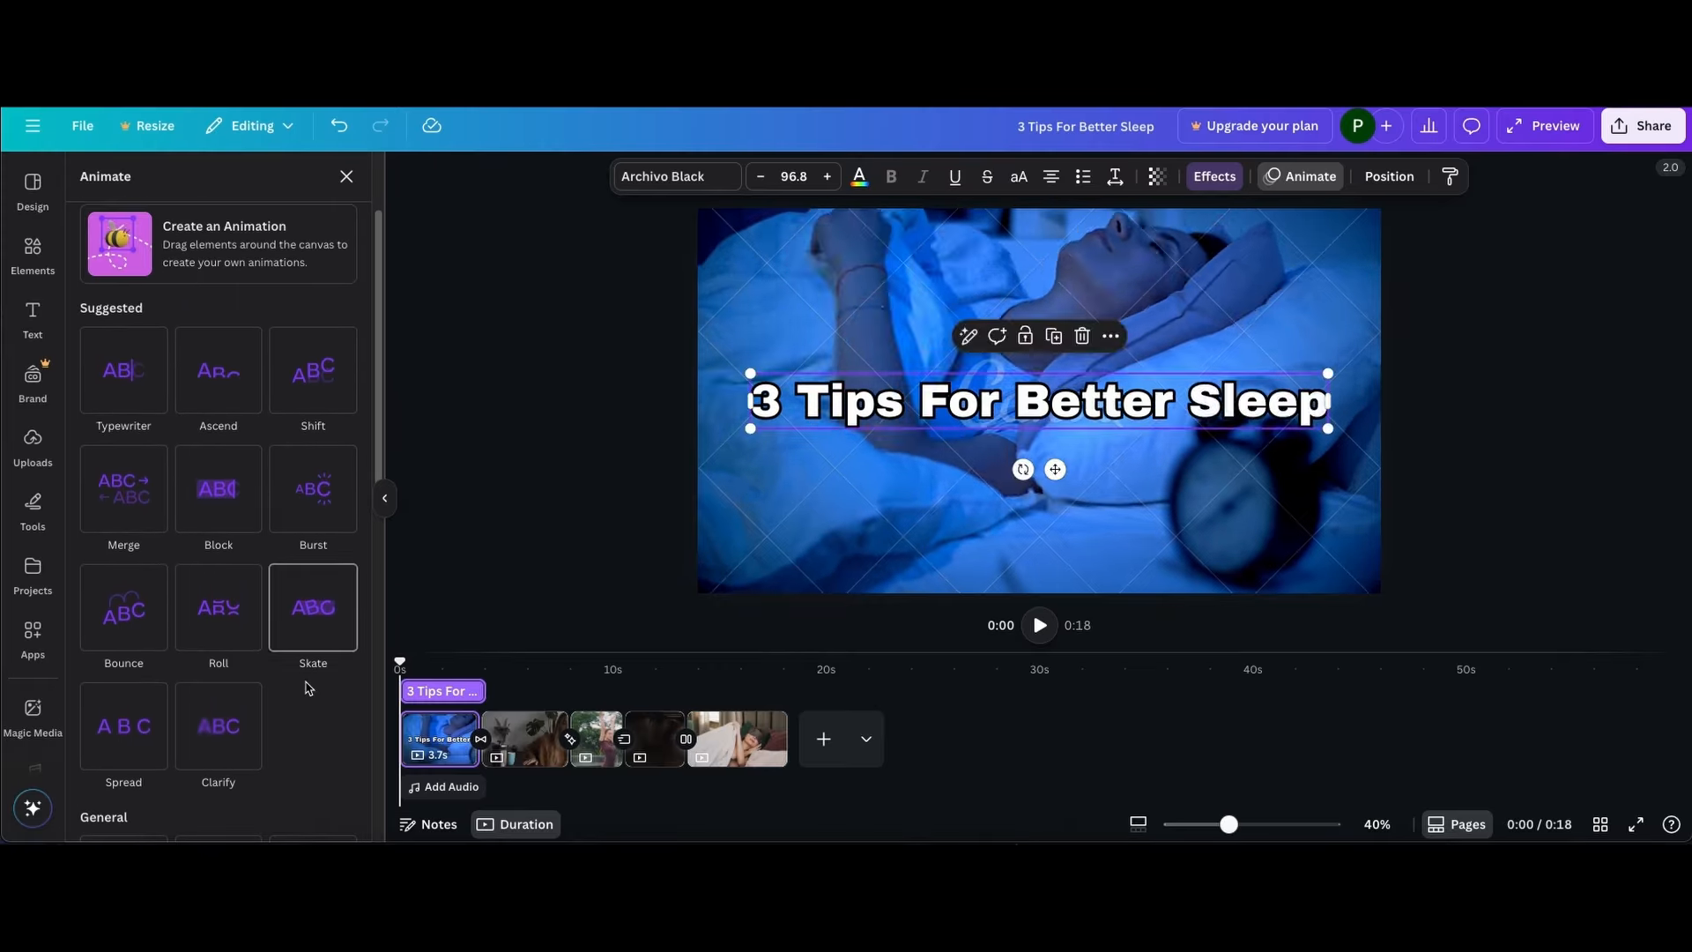
scroll(146, 739, "down", 5)
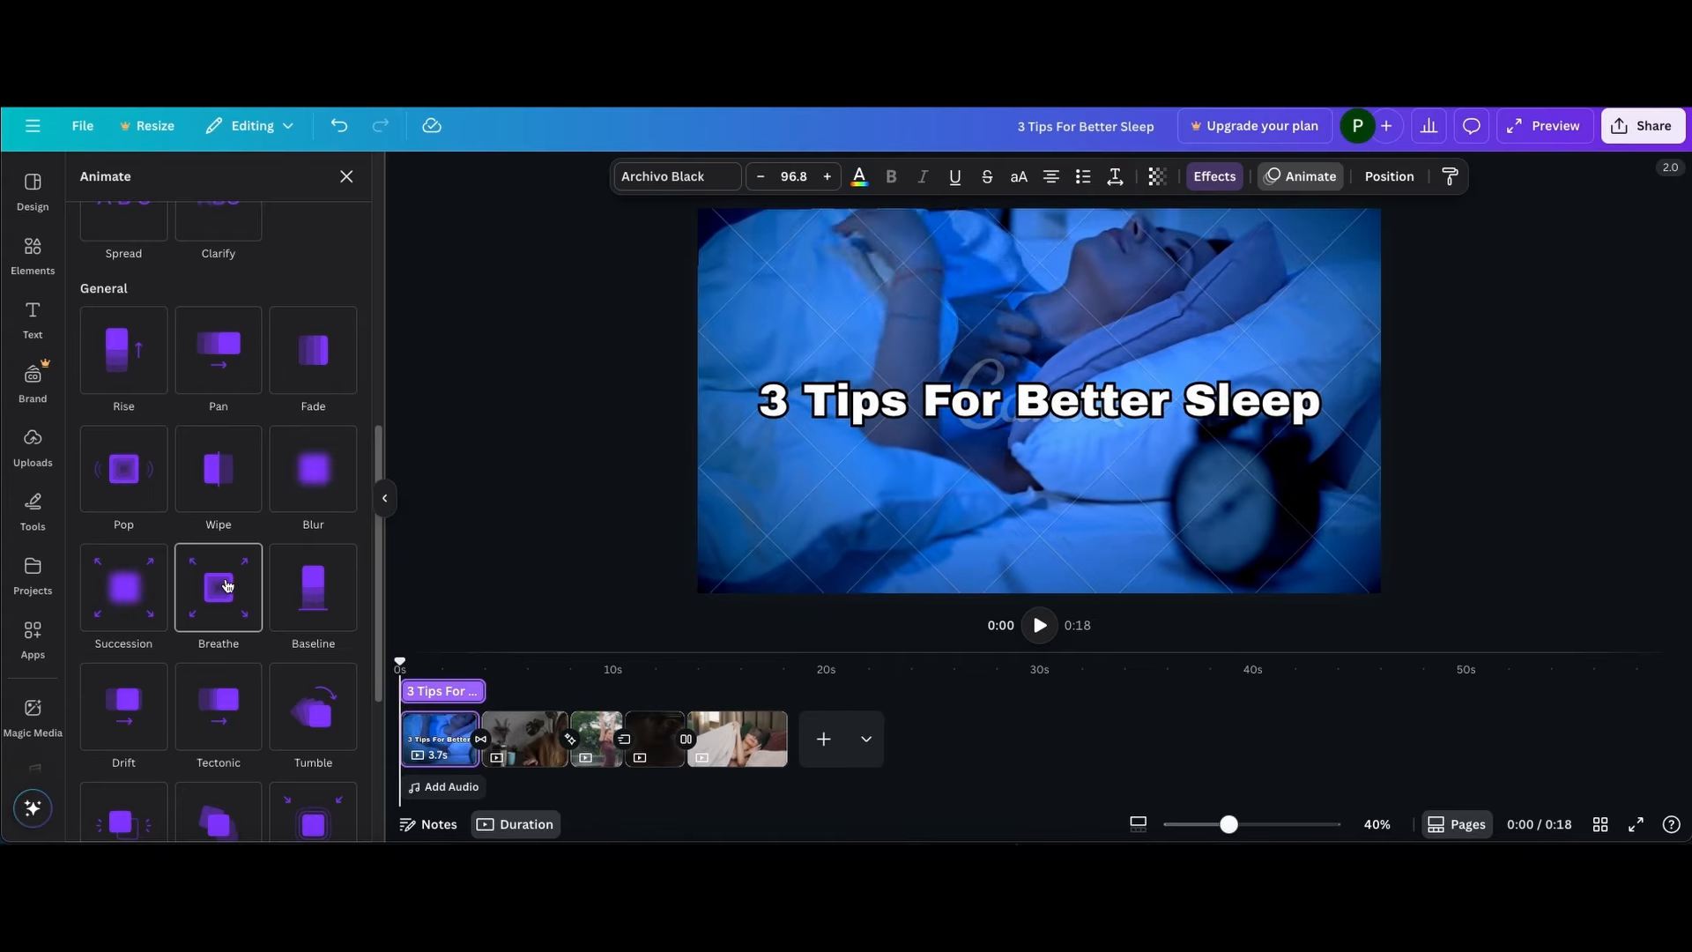
left_click(220, 585)
Play the first clip from the start to preview the heading's animation
left_click(404, 664)
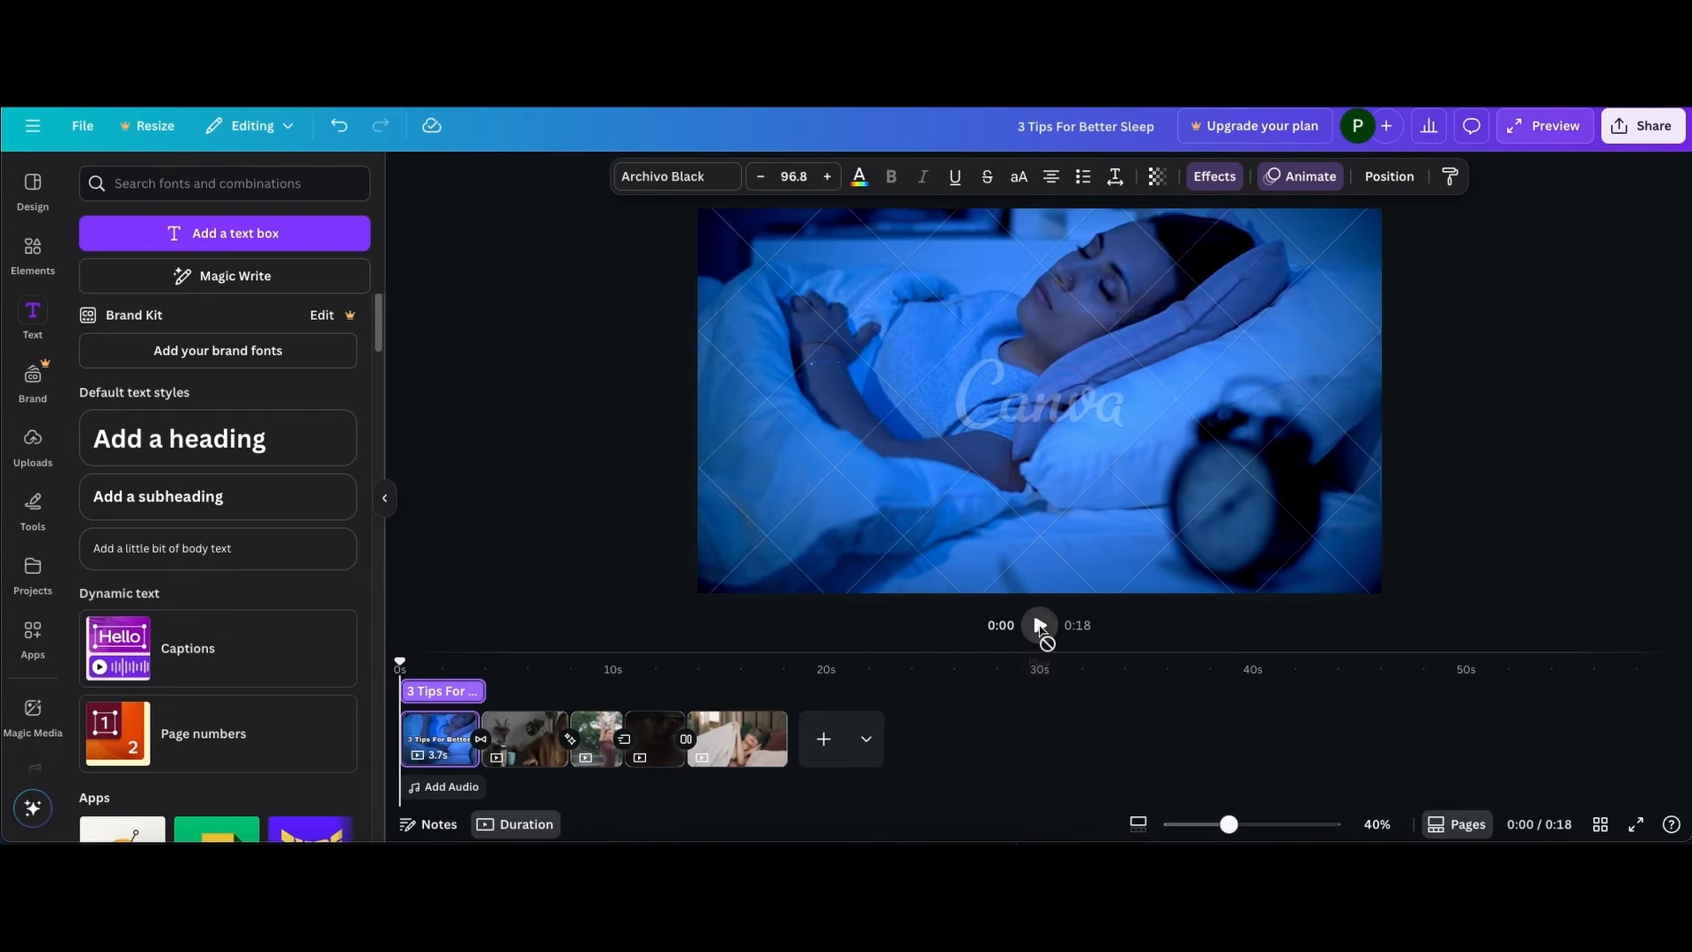
left_click(1040, 626)
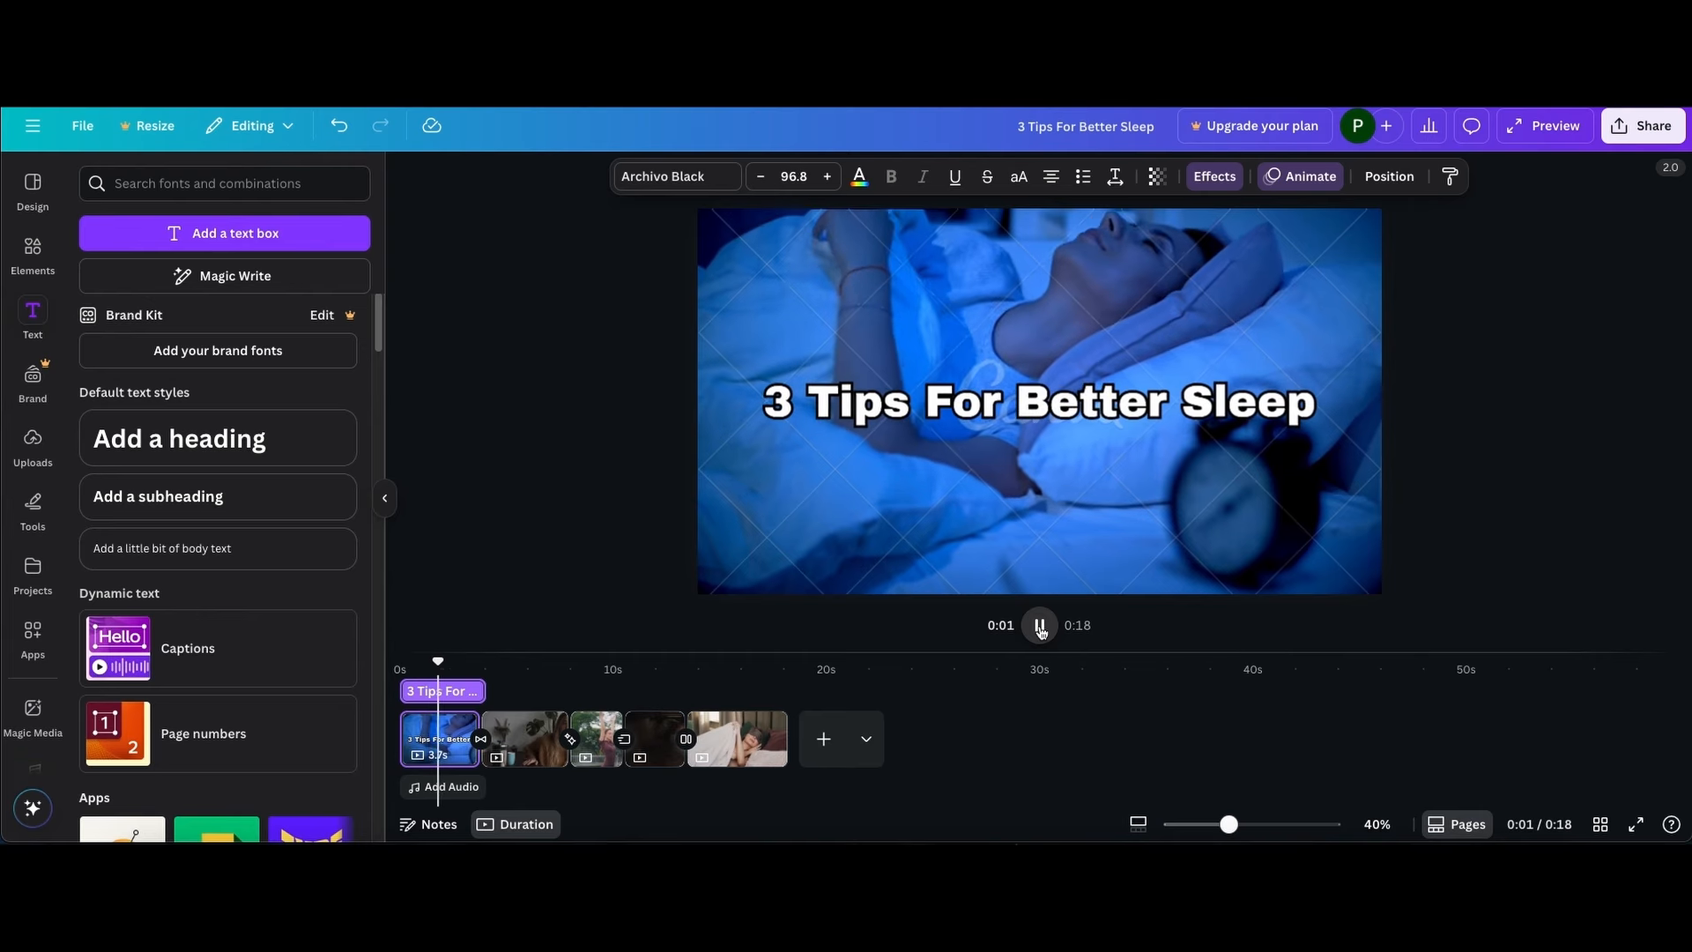
left_click(1040, 626)
left_click(587, 548)
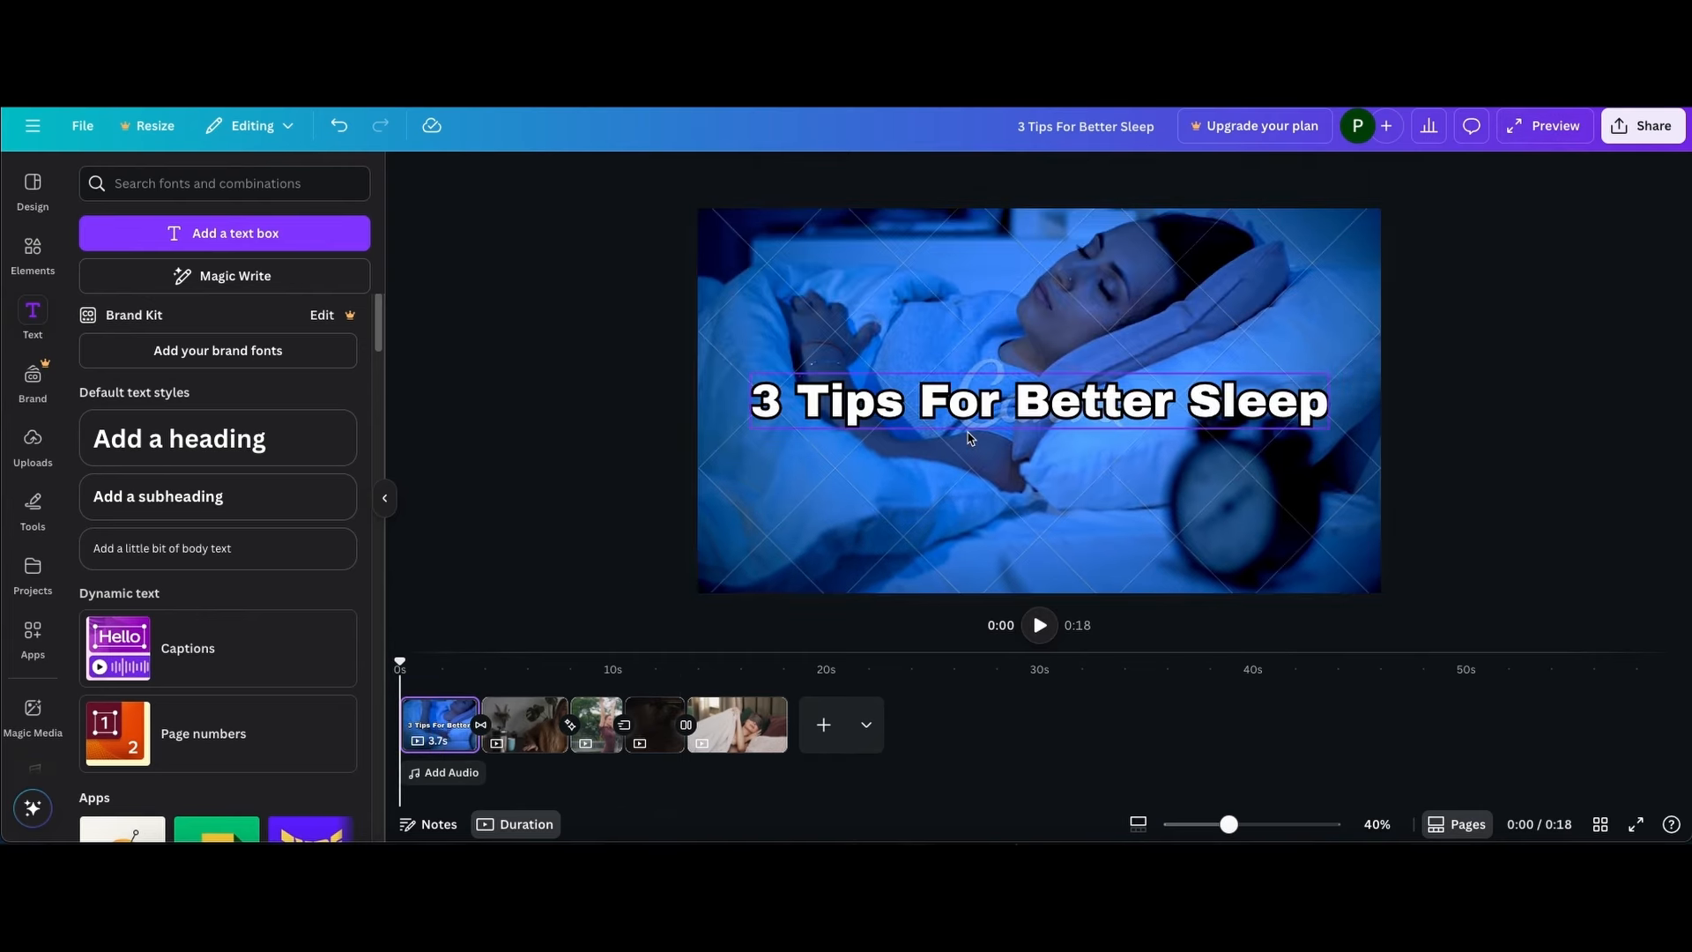
Trim the start of the heading on the timeline so it appears slightly after the first clip begins
left_click(935, 401)
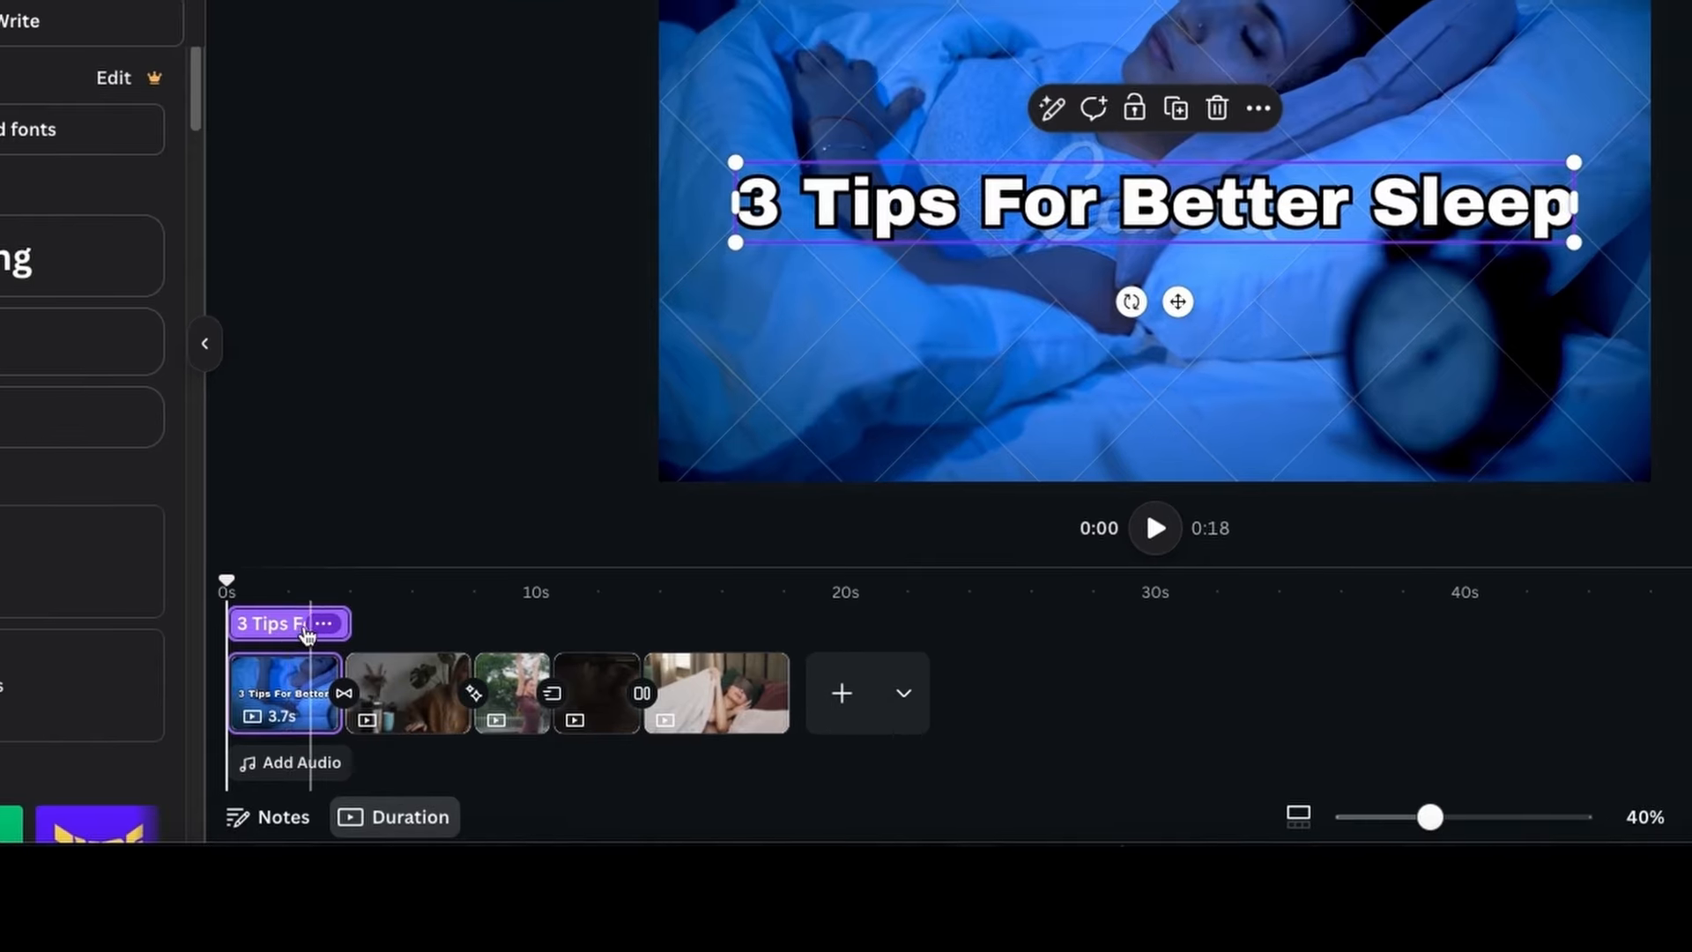
left_click_drag(231, 623, 280, 566)
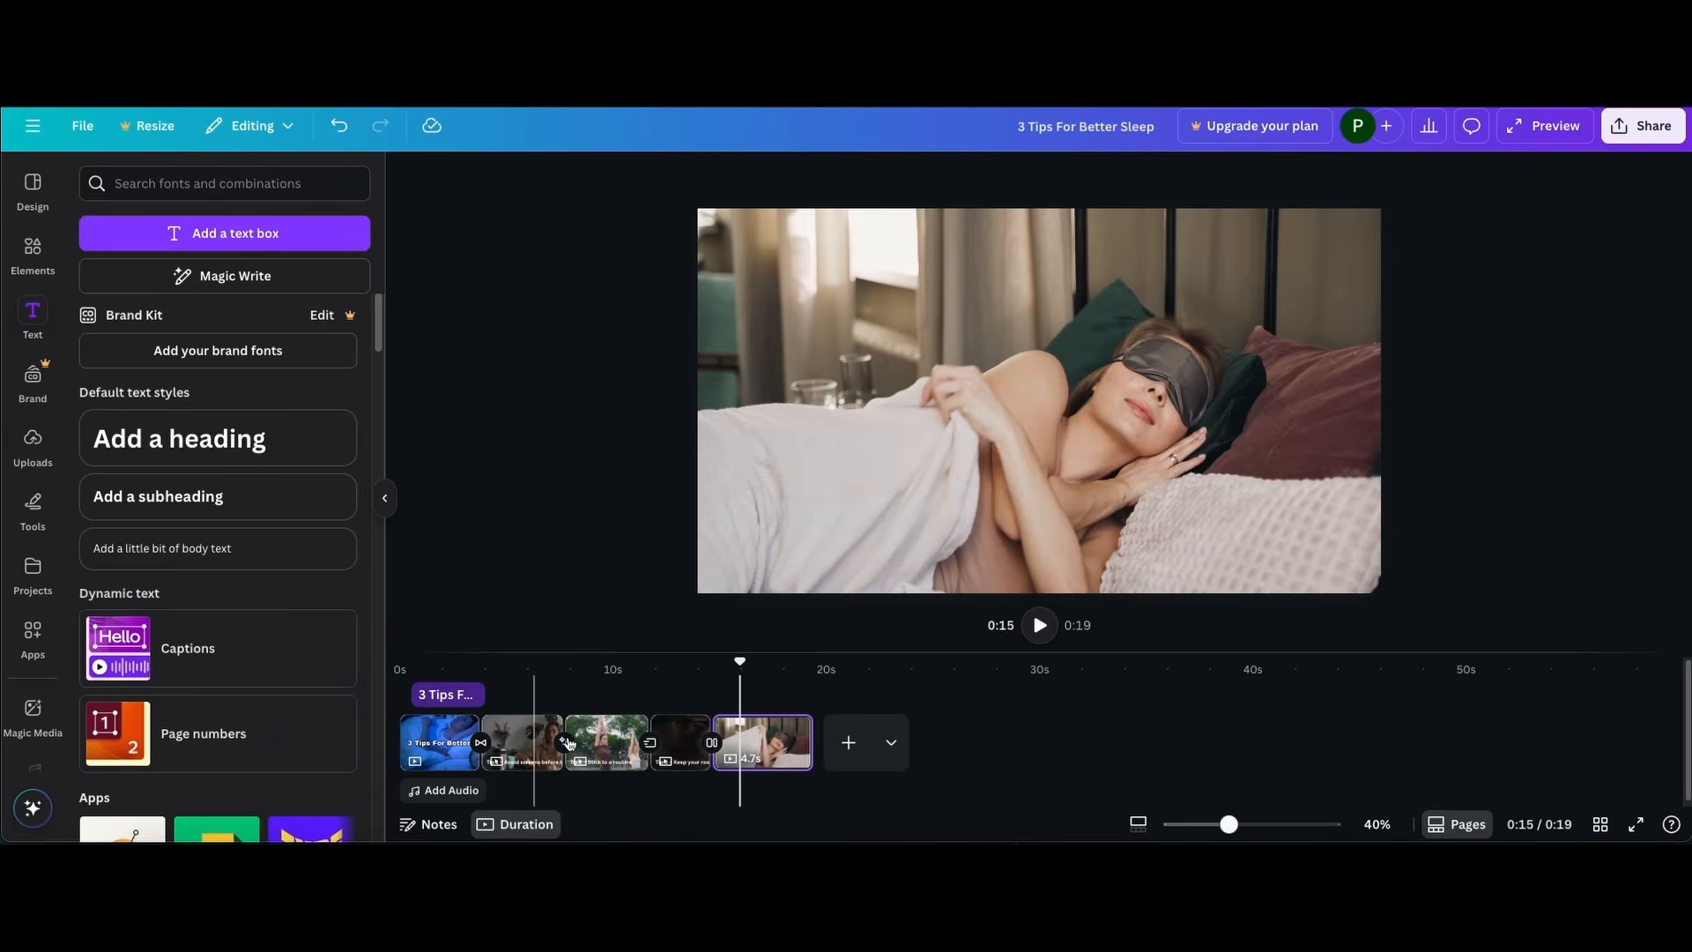
Search the elements library for "upbeat music" and browse the audio results
left_click_drag(723, 670, 458, 663)
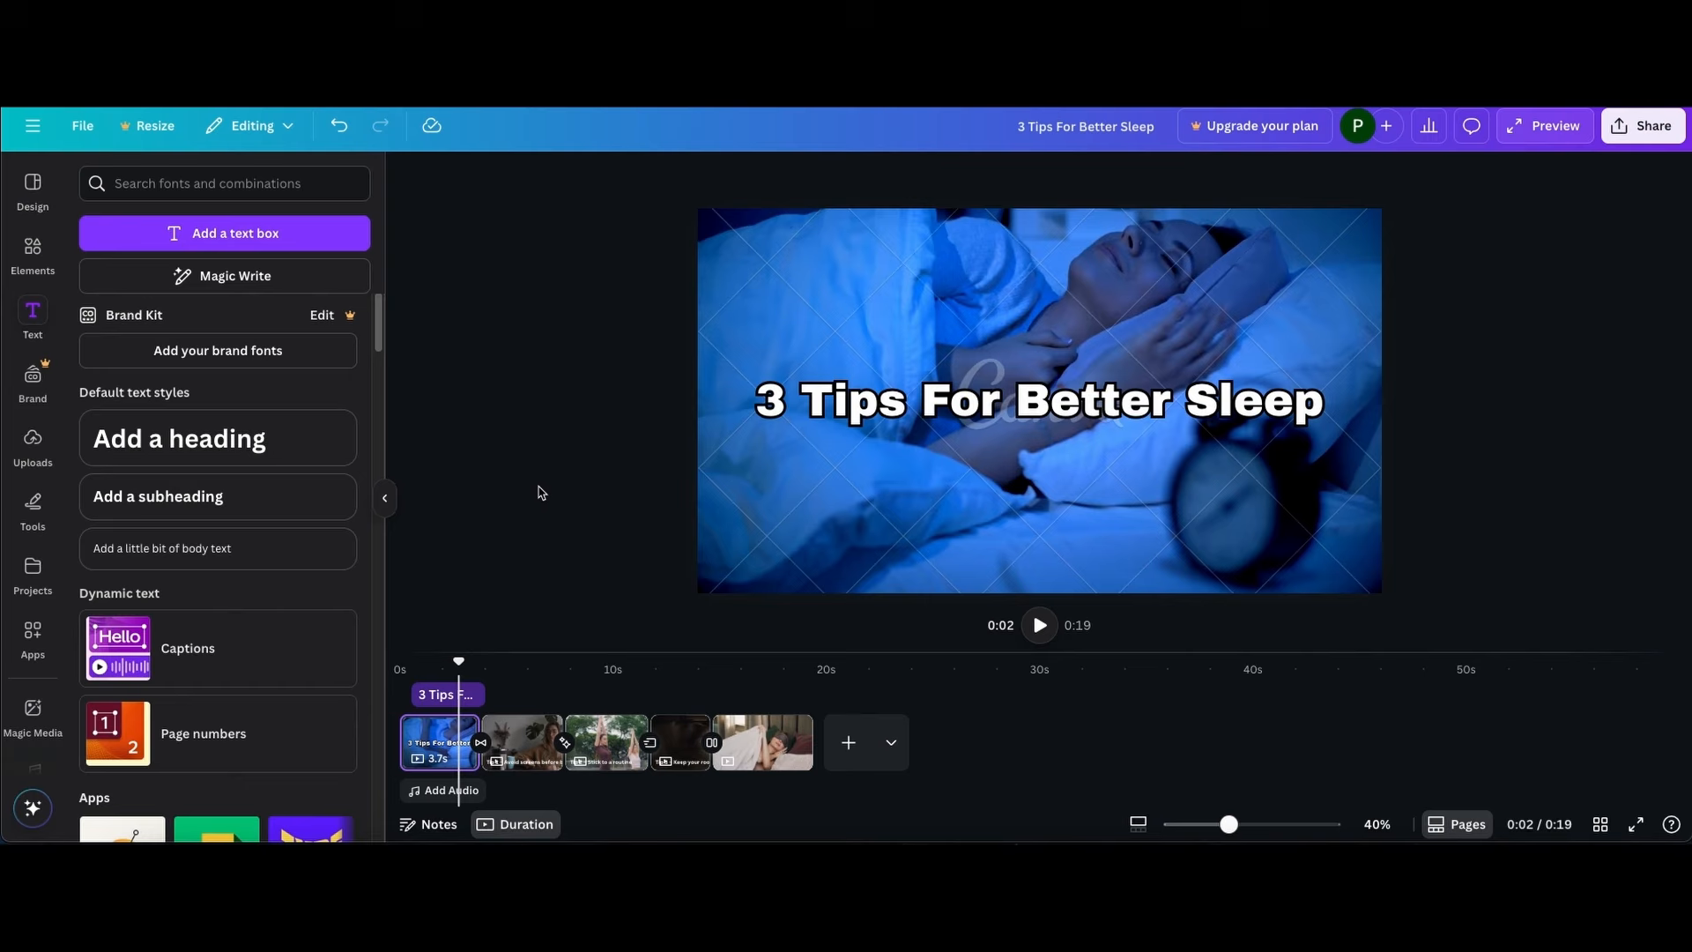
left_click(27, 445)
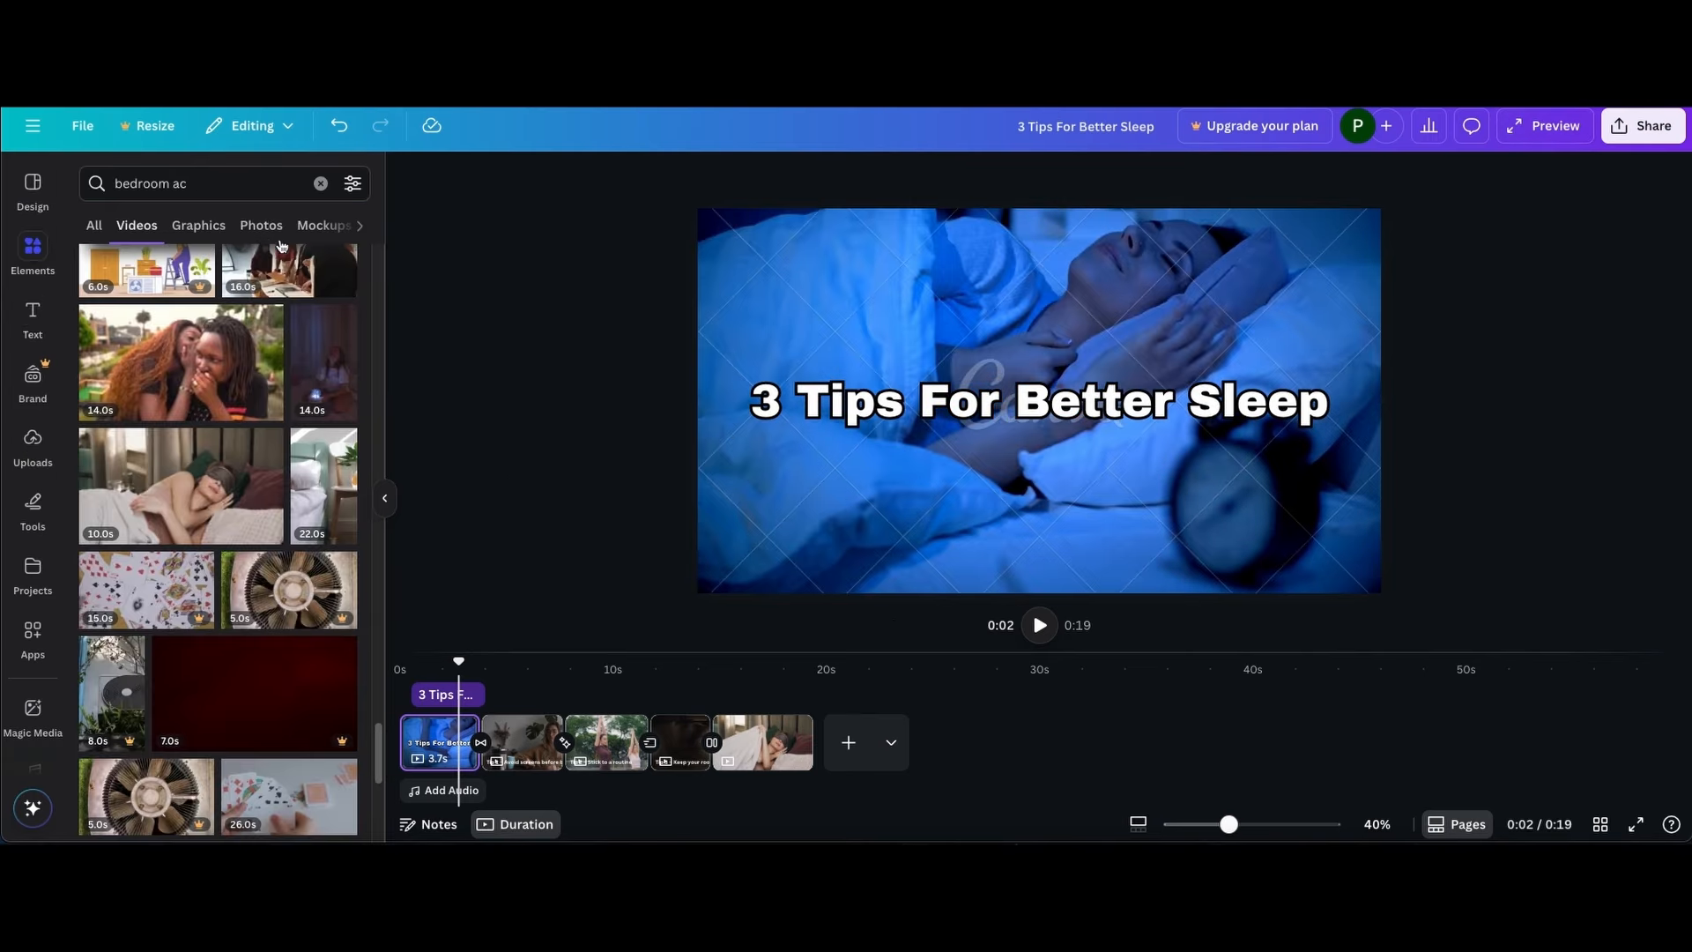
left_click(362, 226)
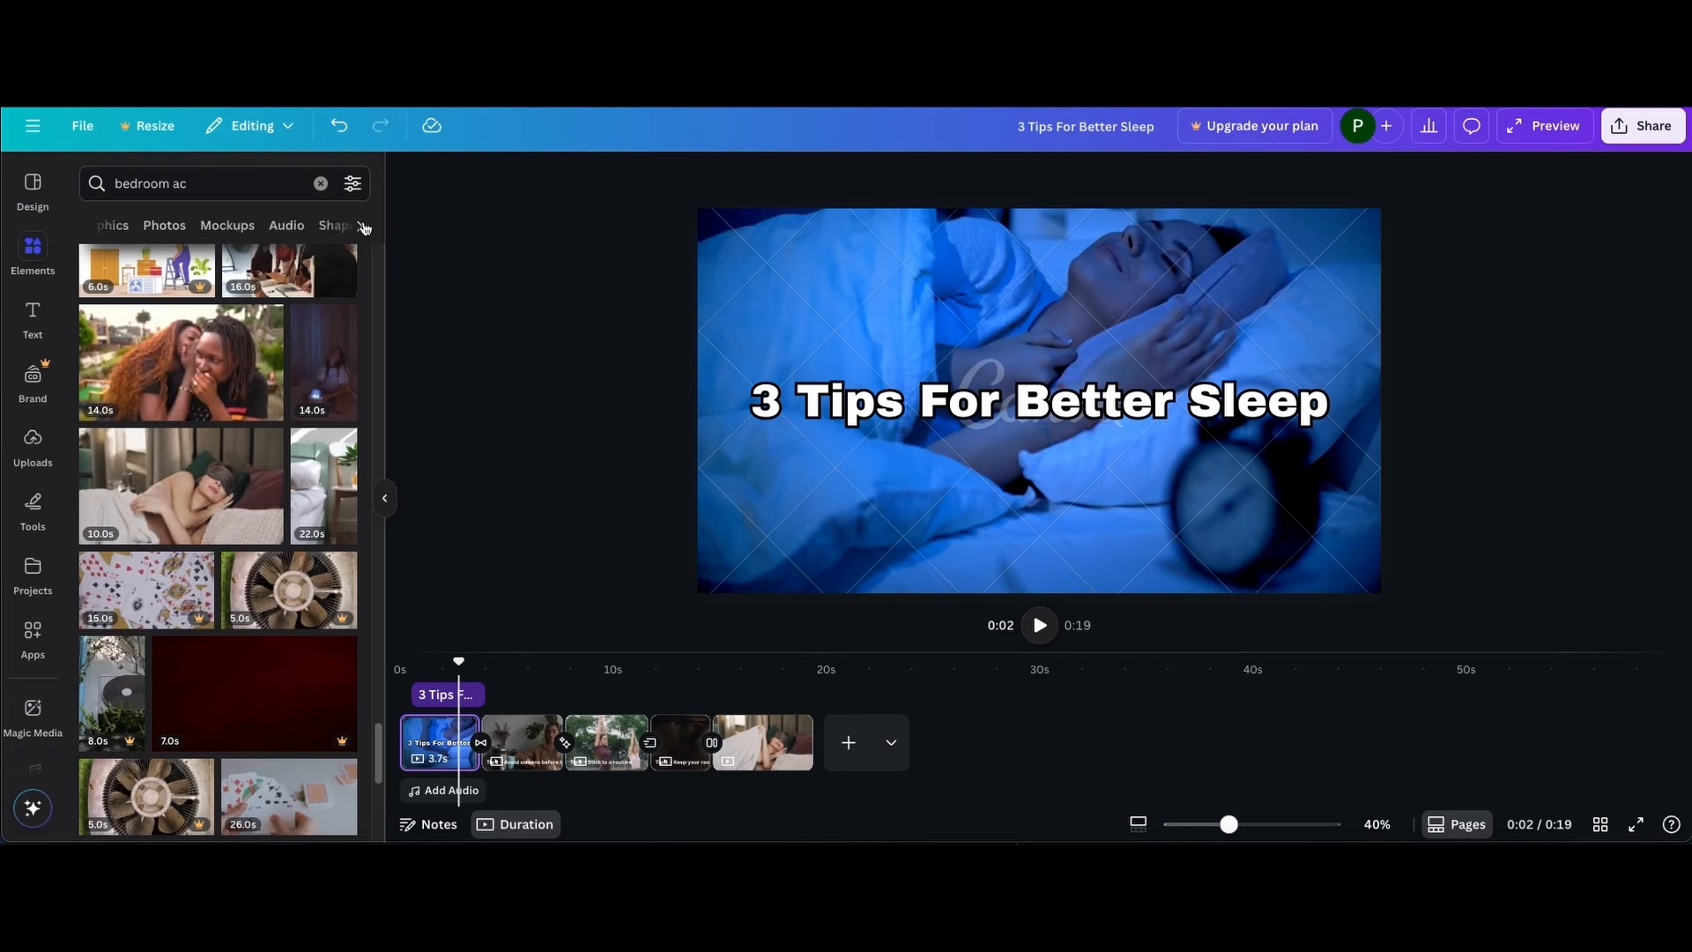
left_click(321, 183)
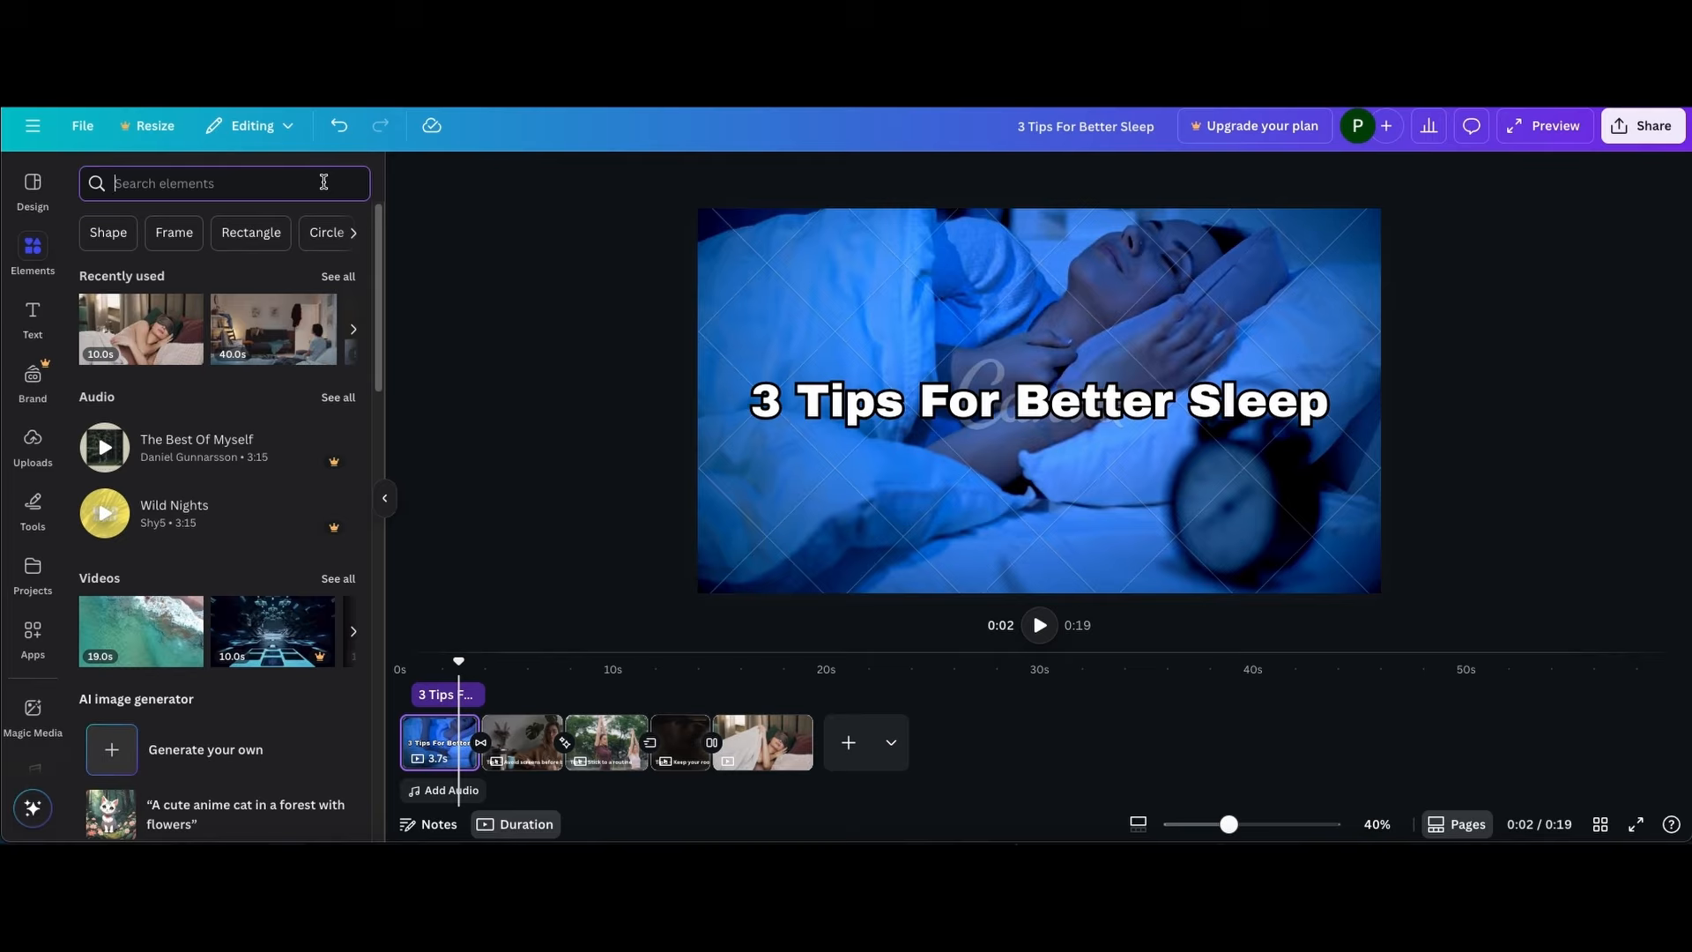
type("upbeat music")
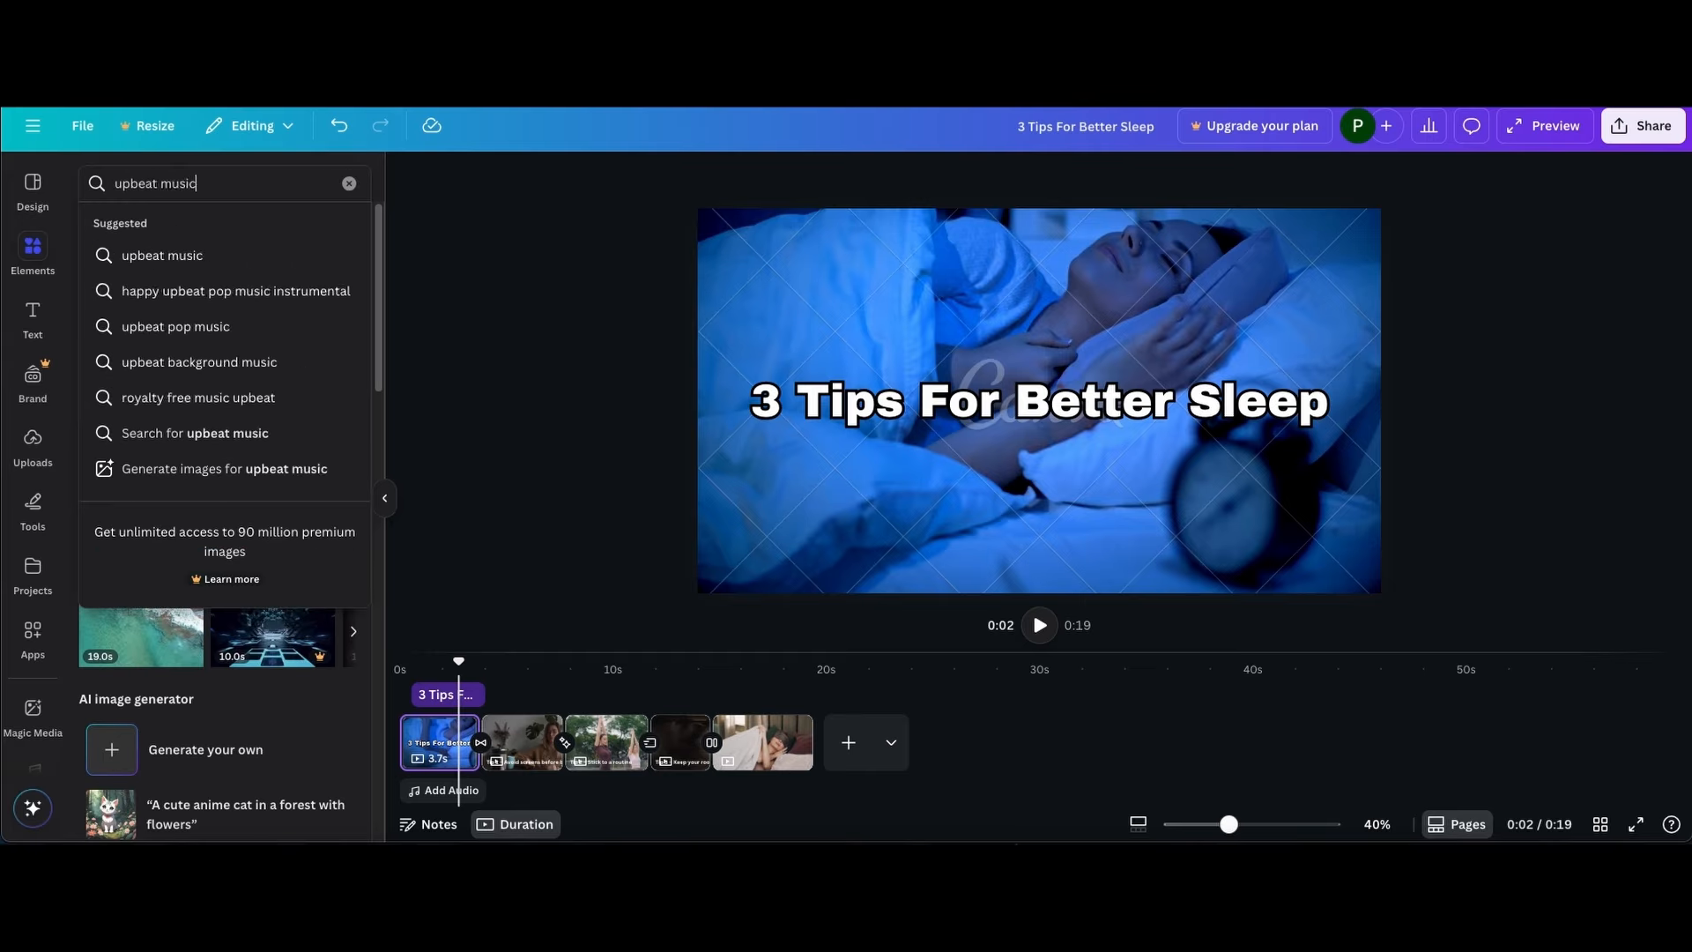
key("Return")
left_click(135, 228)
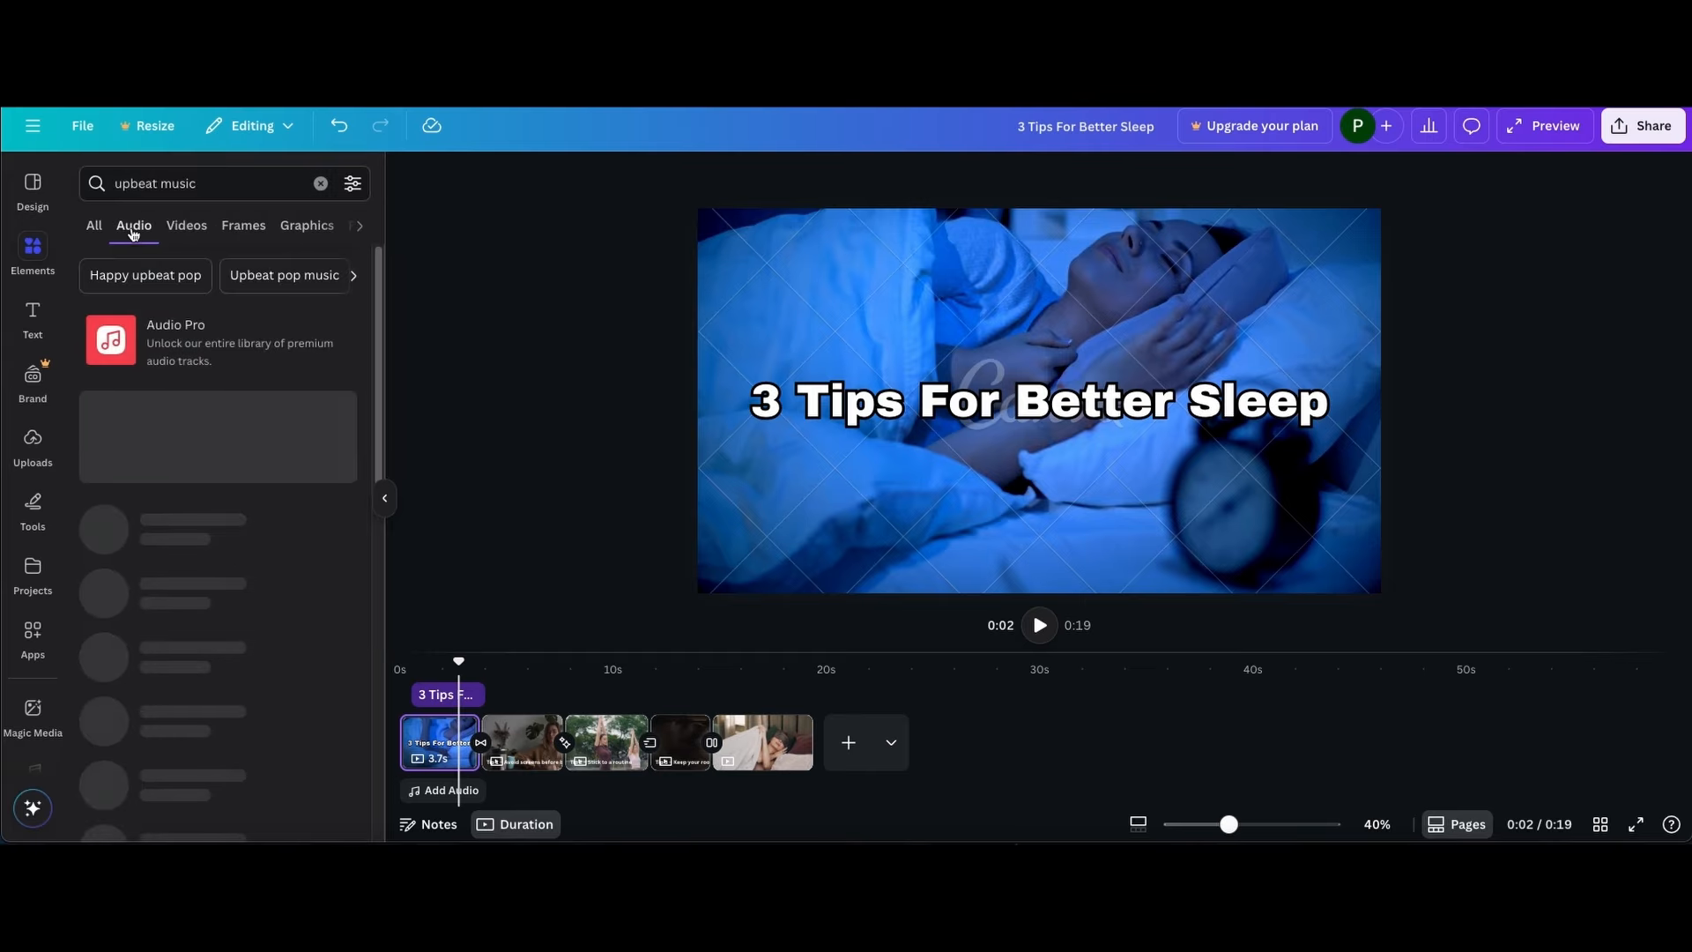
scroll(250, 520, "down", 8)
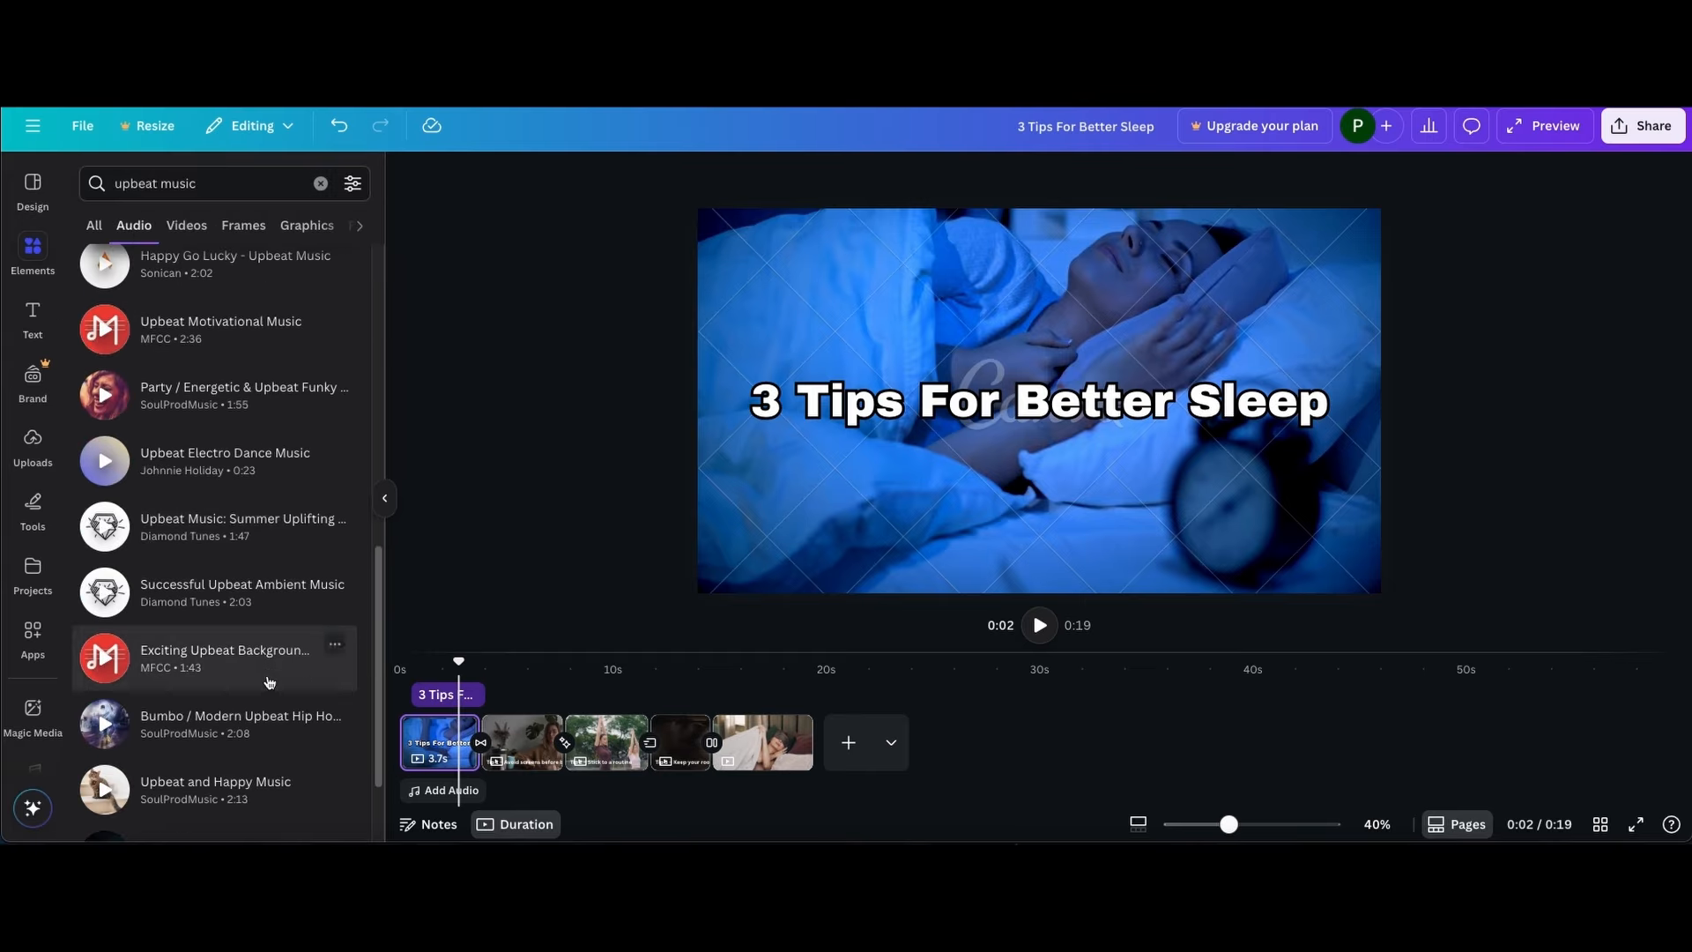
scroll(268, 670, "up", 7)
scroll(268, 661, "up", 1)
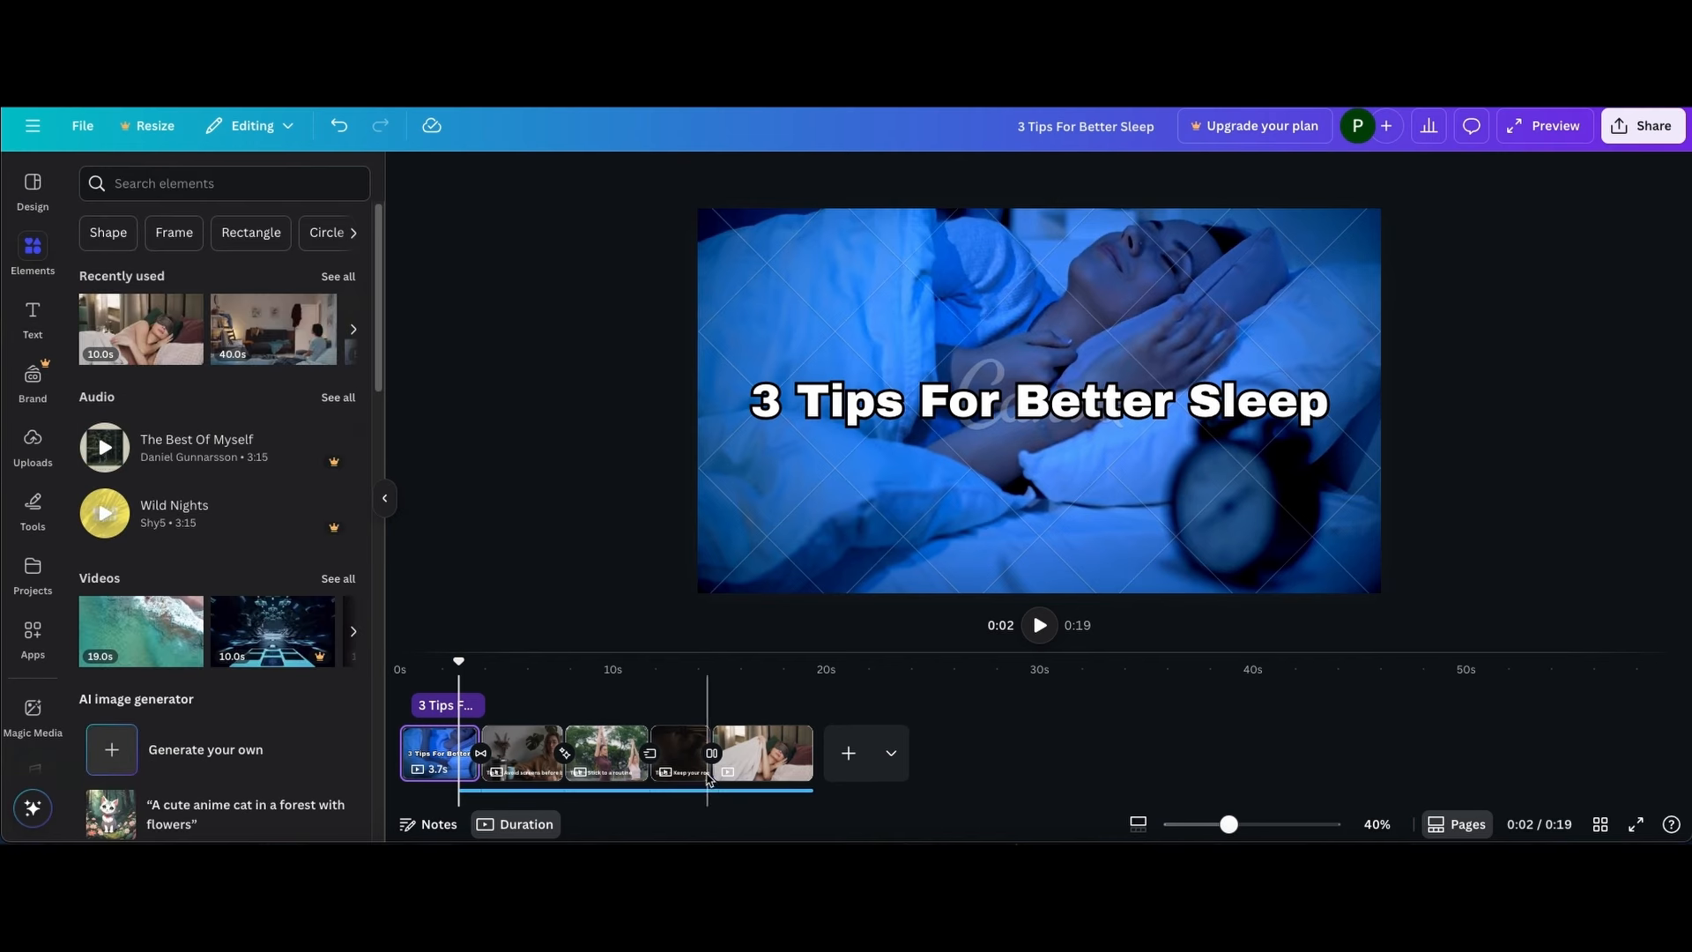
Move the Corbyn Kites - Staycation.mp3 track on the timeline so it starts at the beginning of the video
left_click(624, 789)
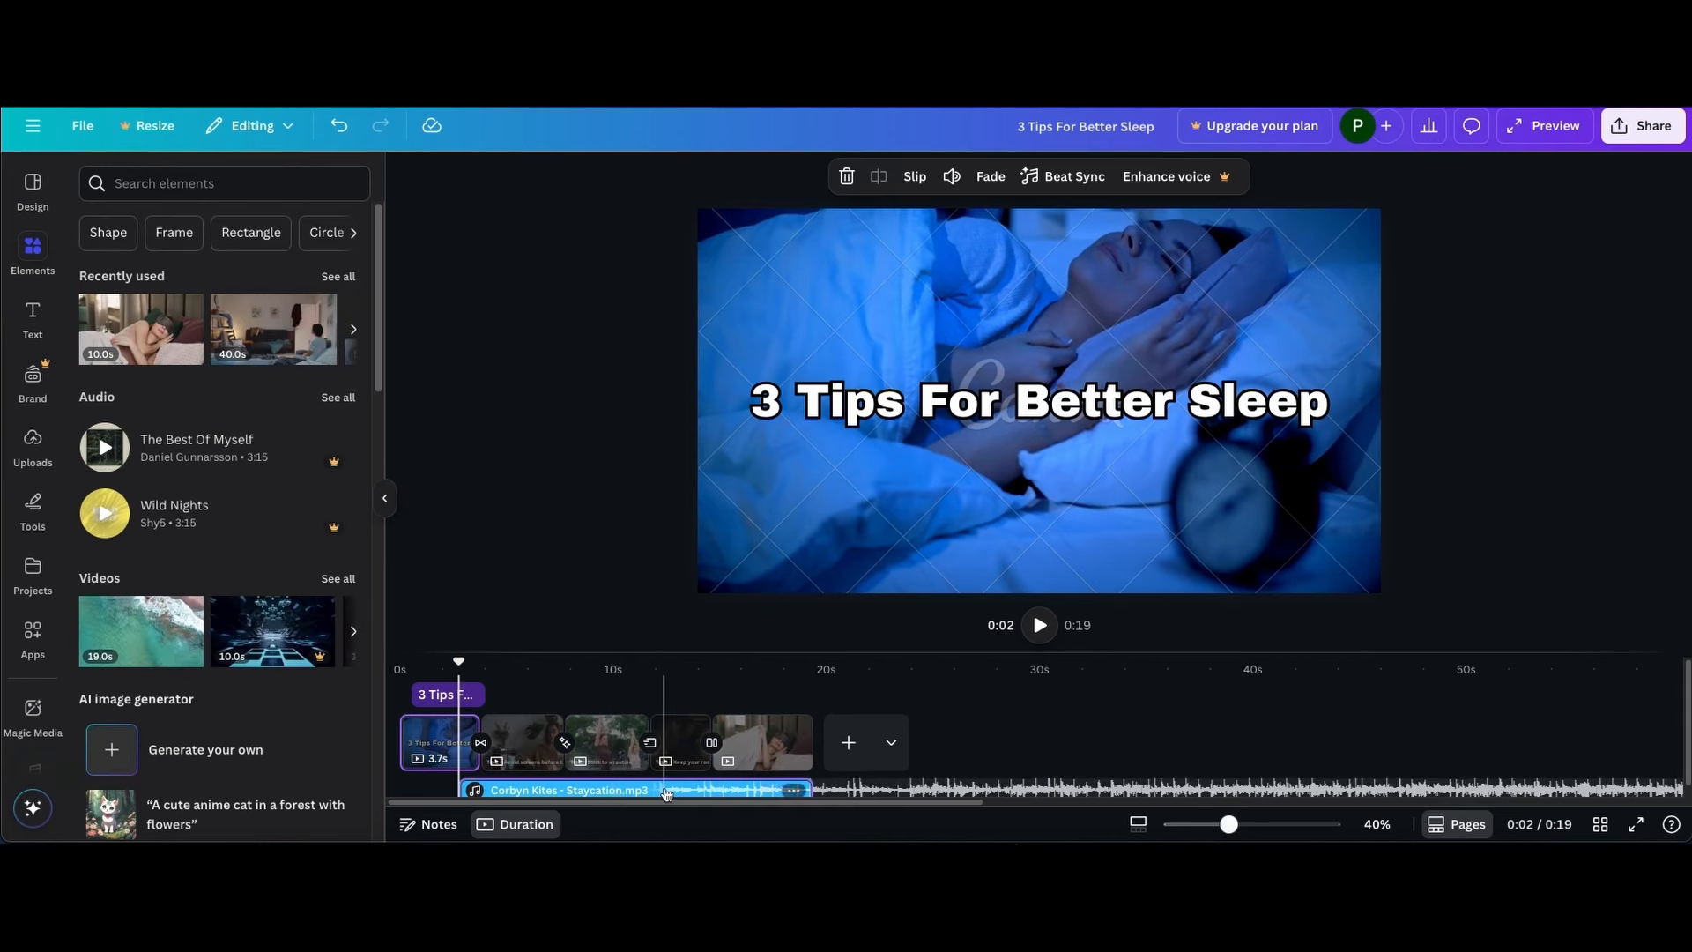
scroll(676, 796, "down", 1)
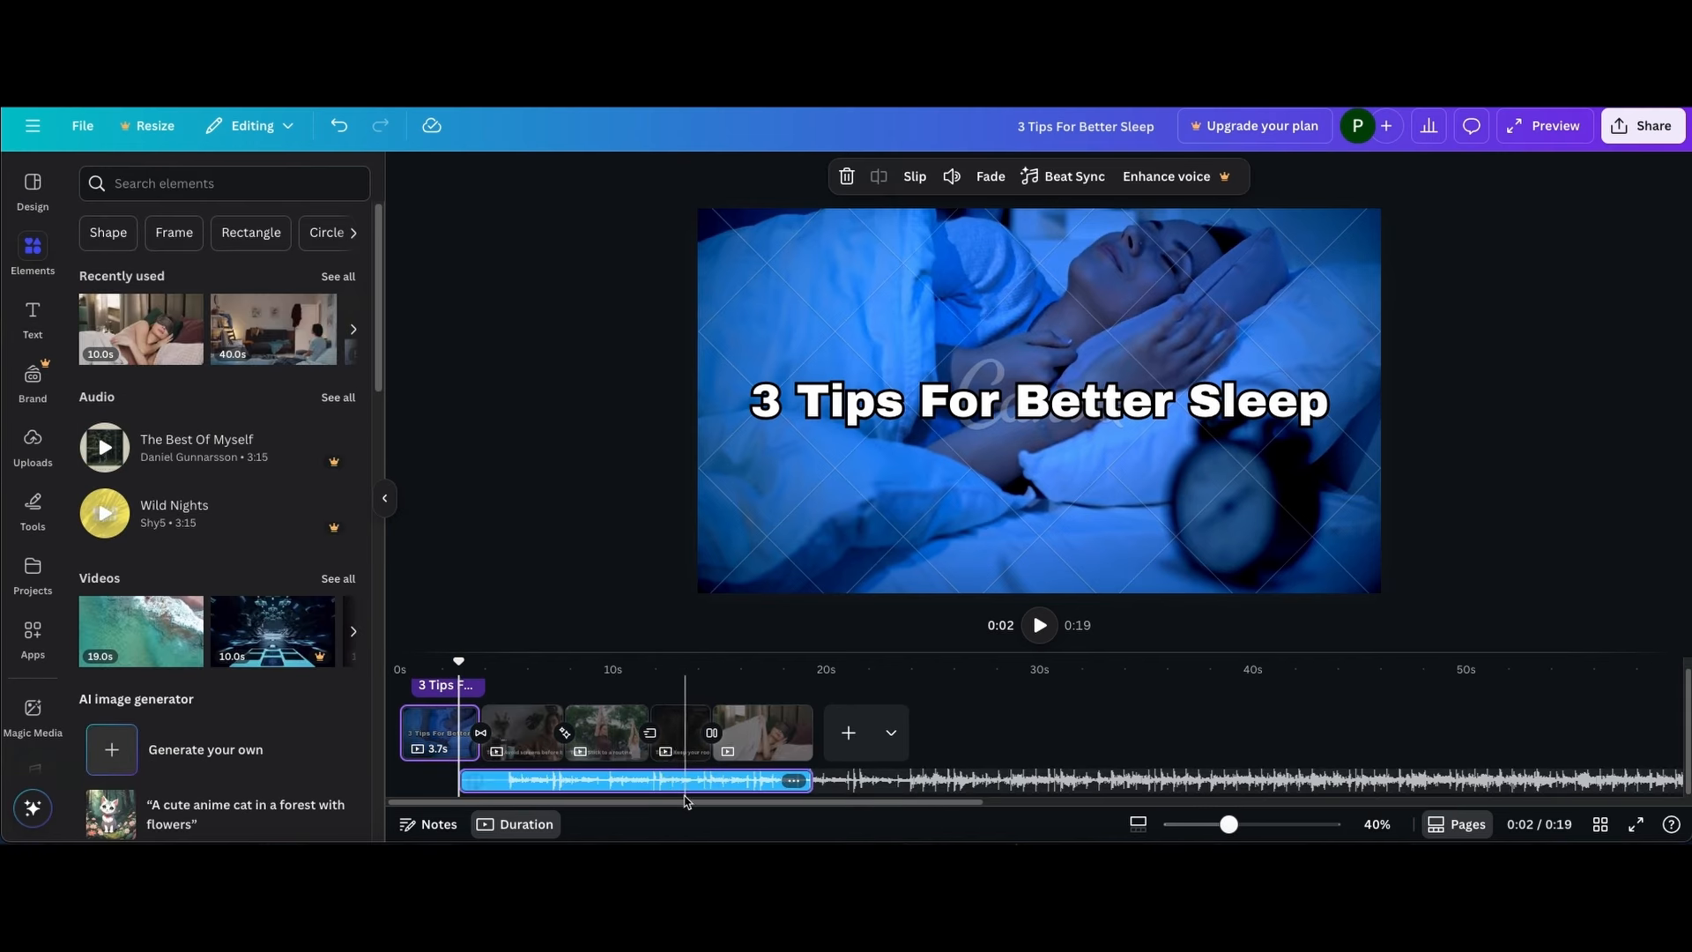
left_click(619, 785)
left_click_drag(619, 784, 559, 784)
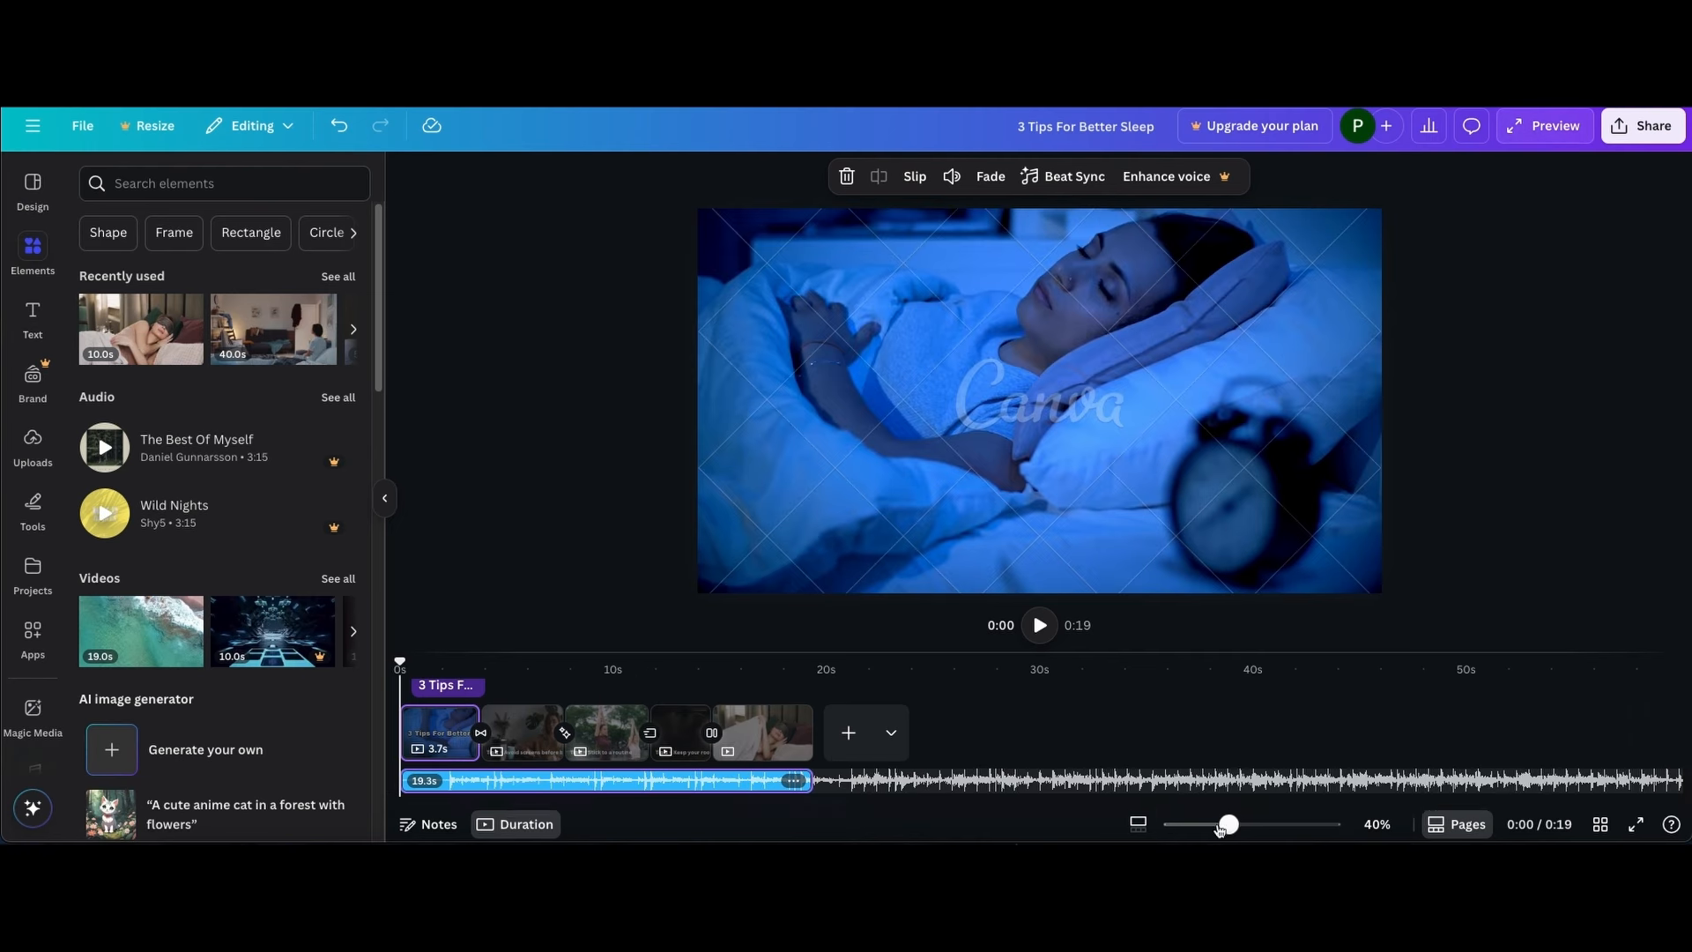
Lower the volume of the Staycation music track slightly
left_click_drag(1231, 826, 1230, 824)
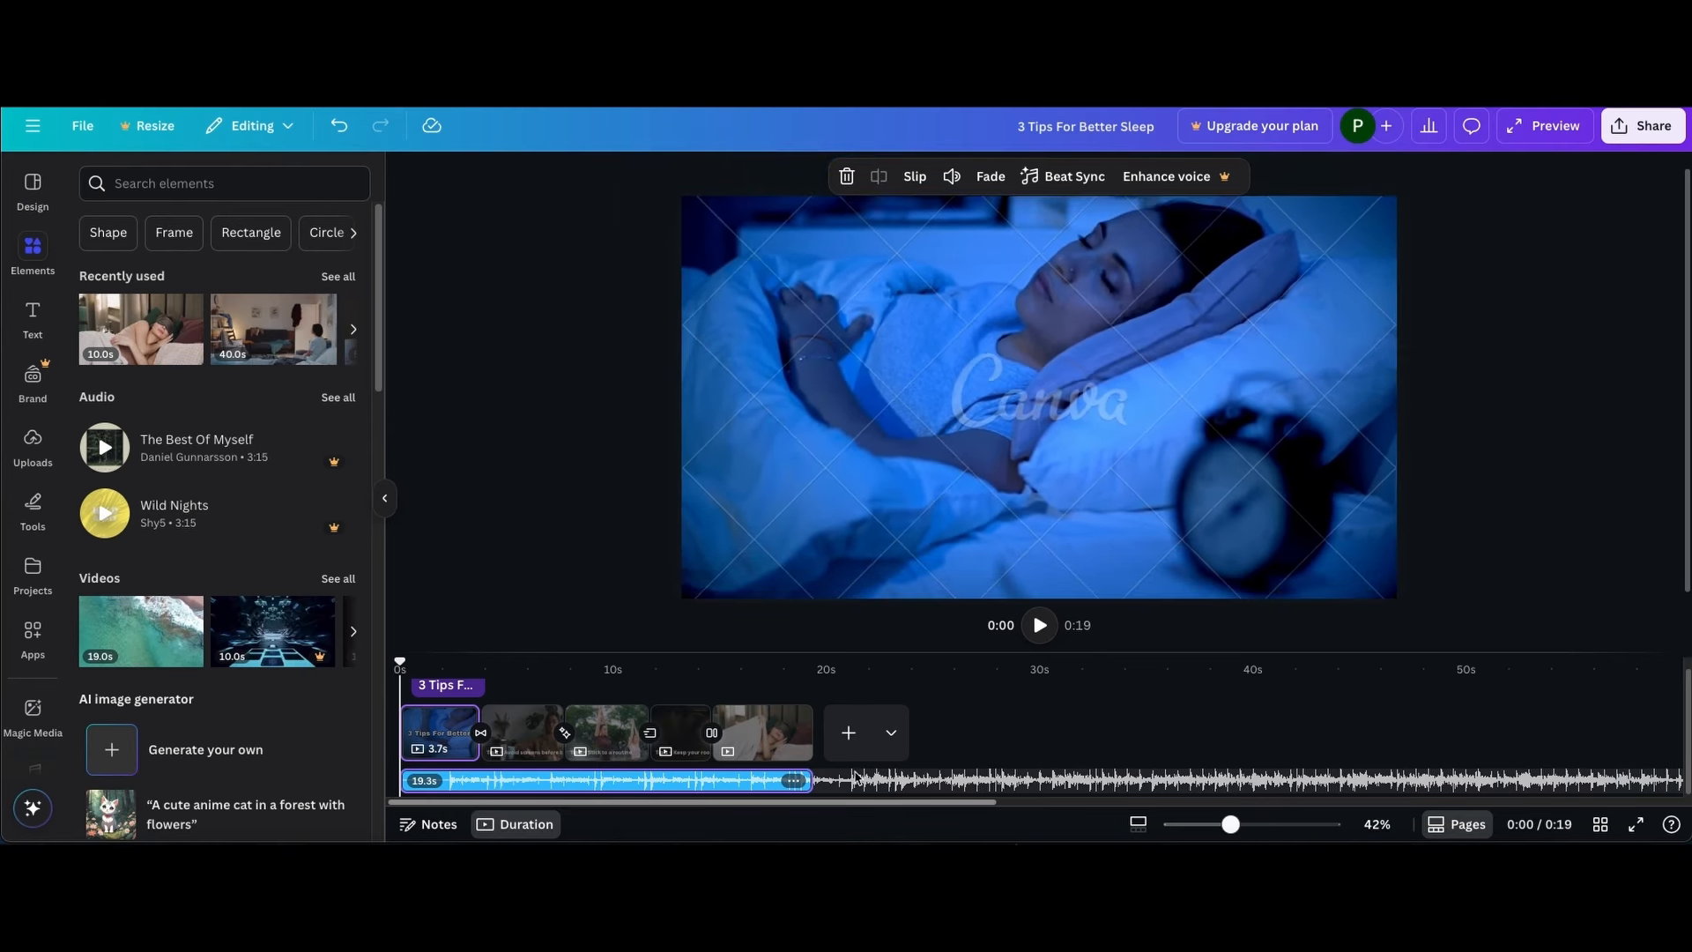
left_click(1148, 827)
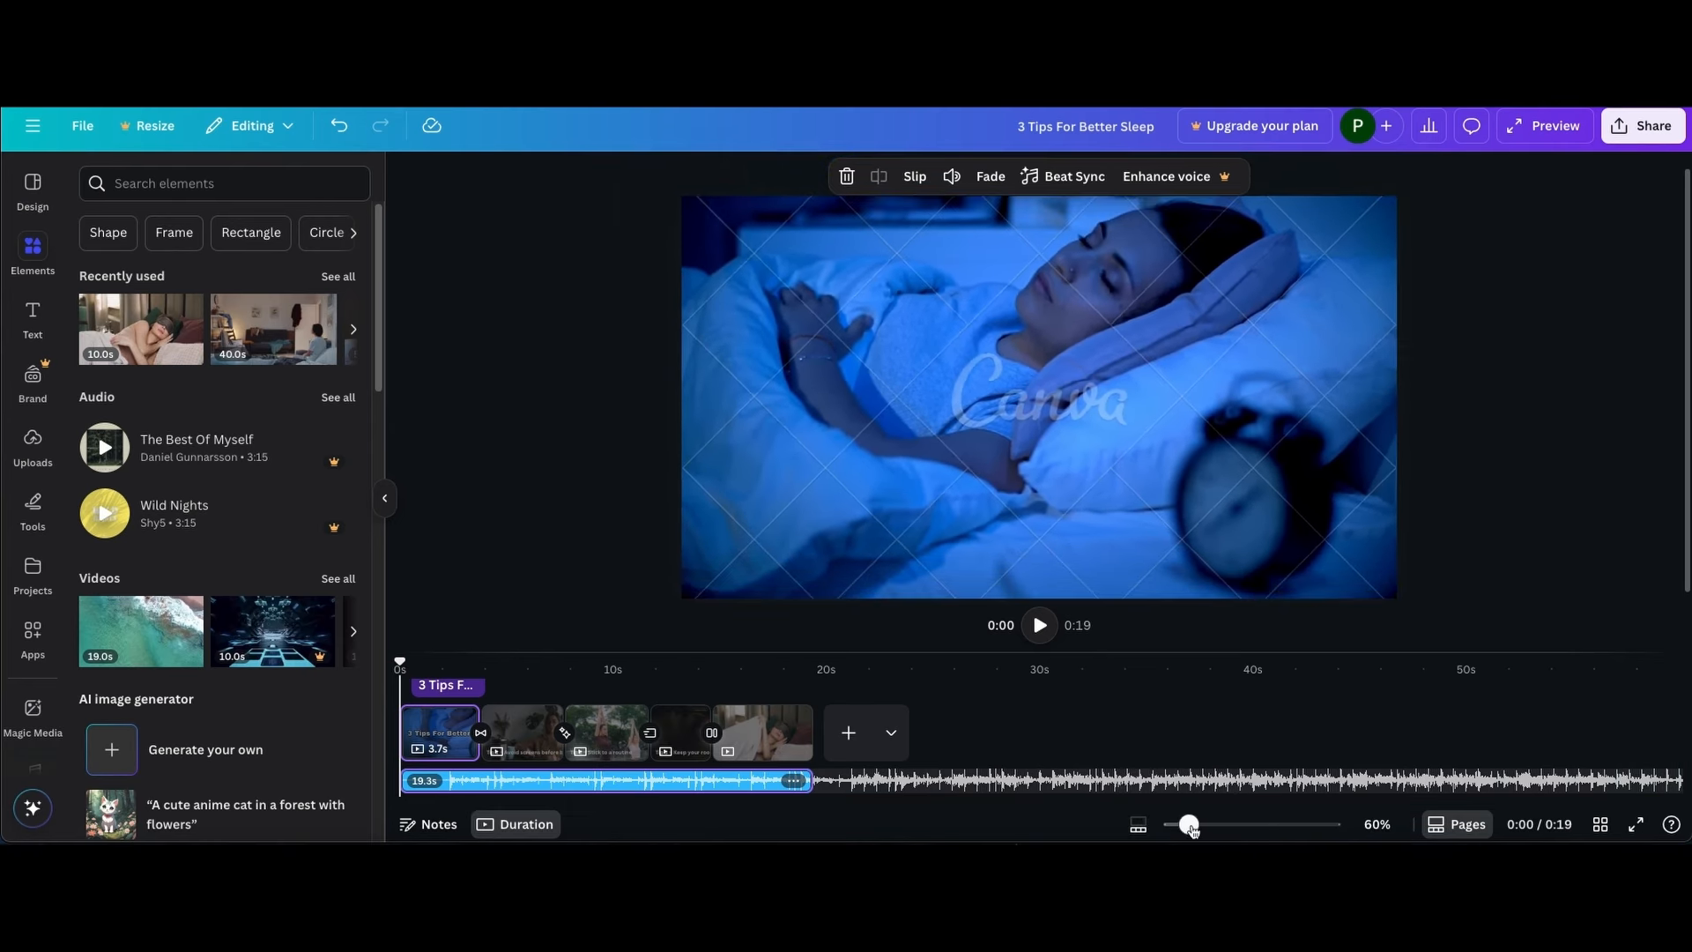
left_click_drag(1192, 829, 1206, 781)
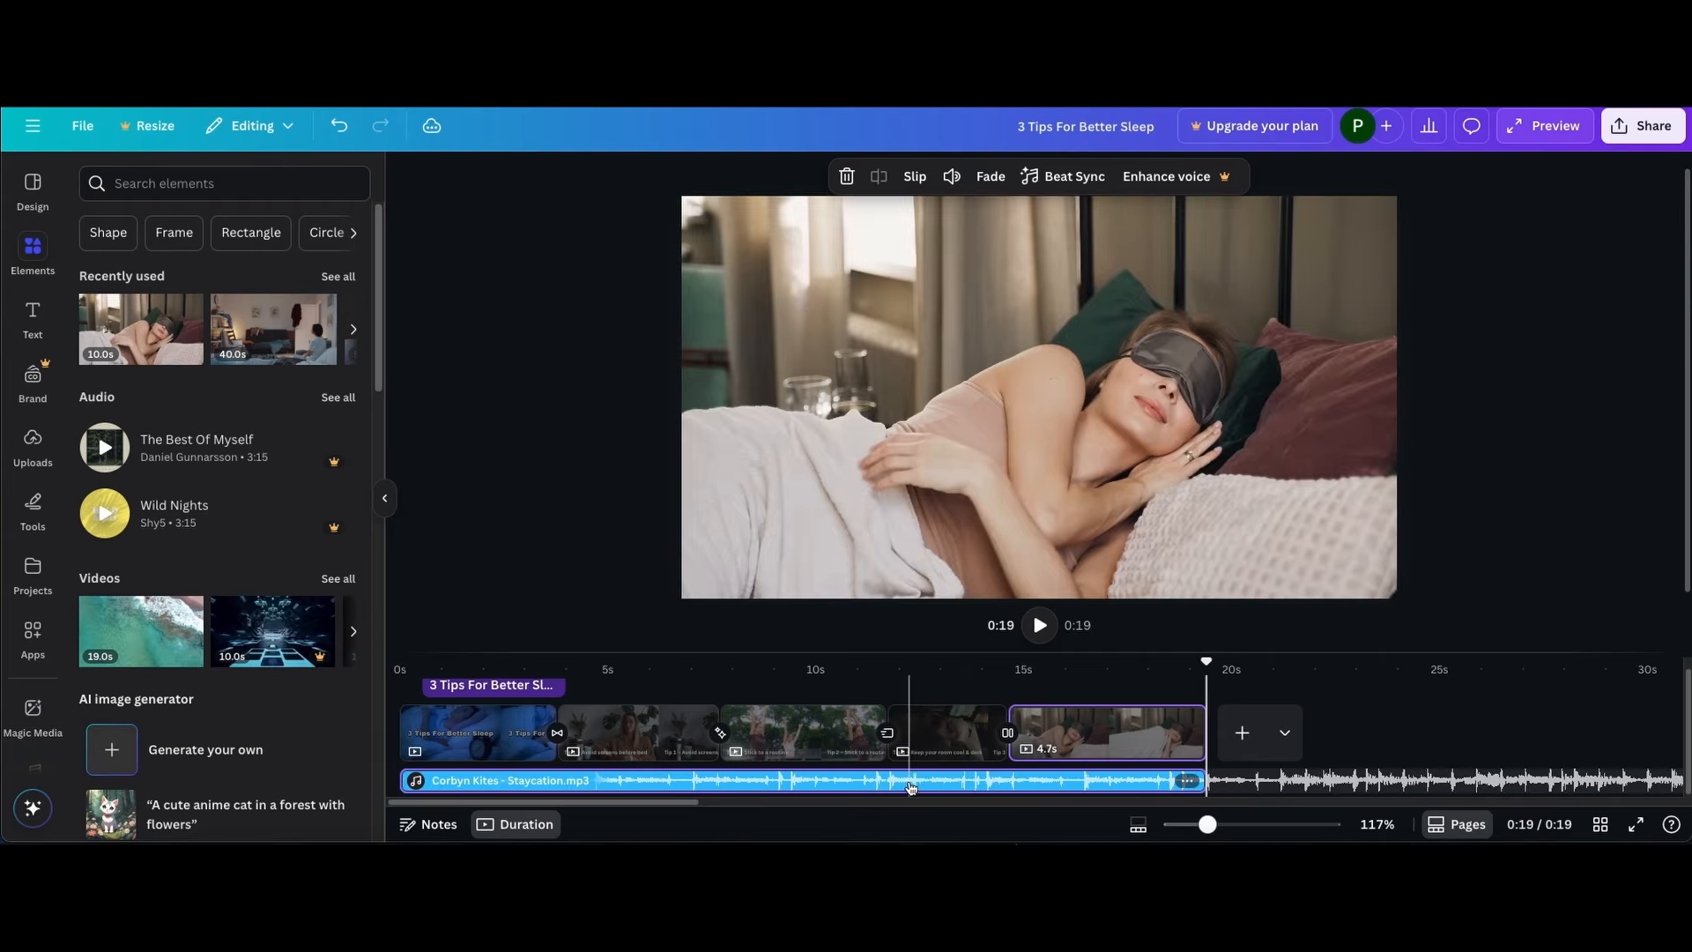
left_click(911, 787)
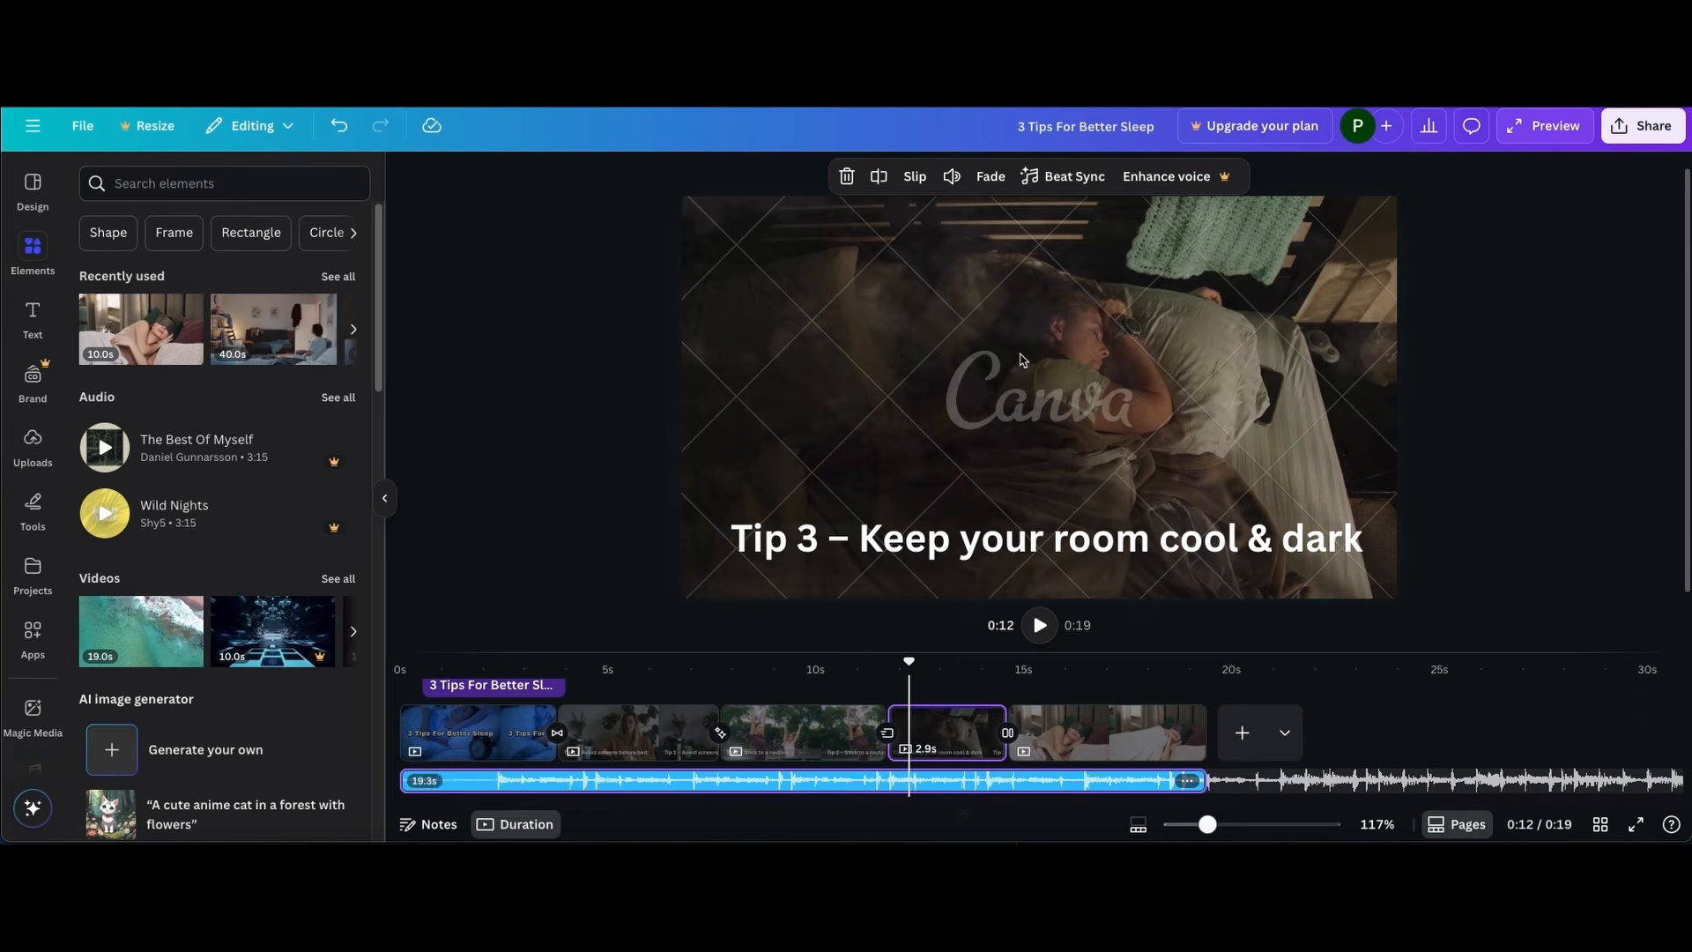
left_click(952, 178)
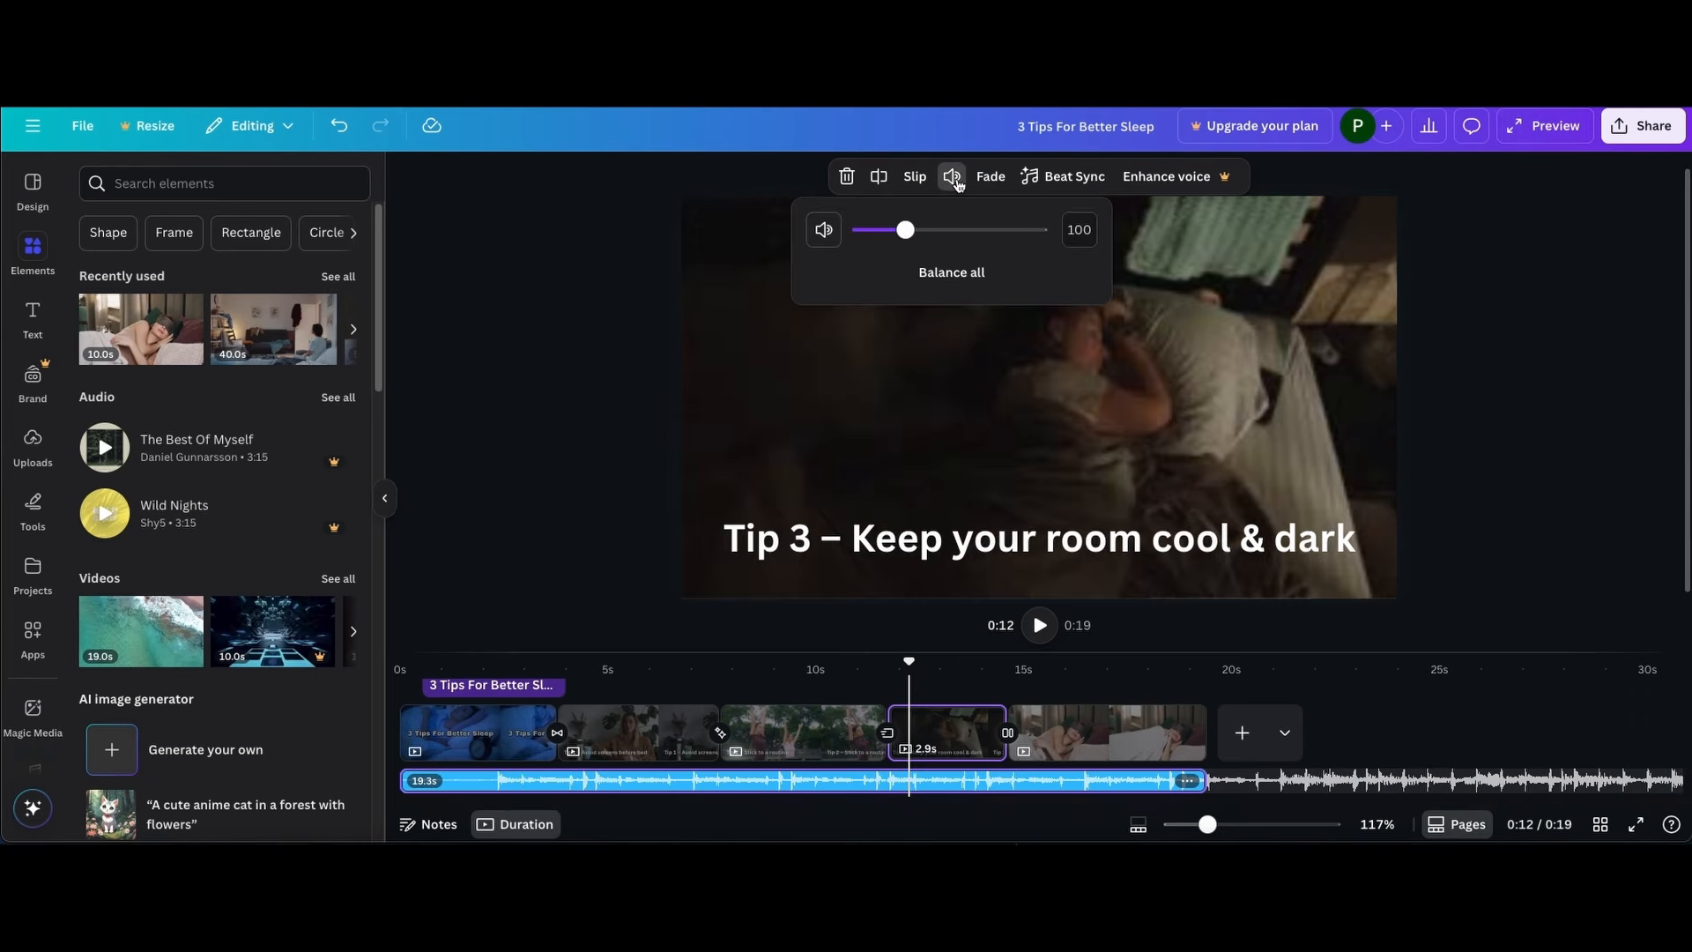
left_click_drag(922, 241, 900, 241)
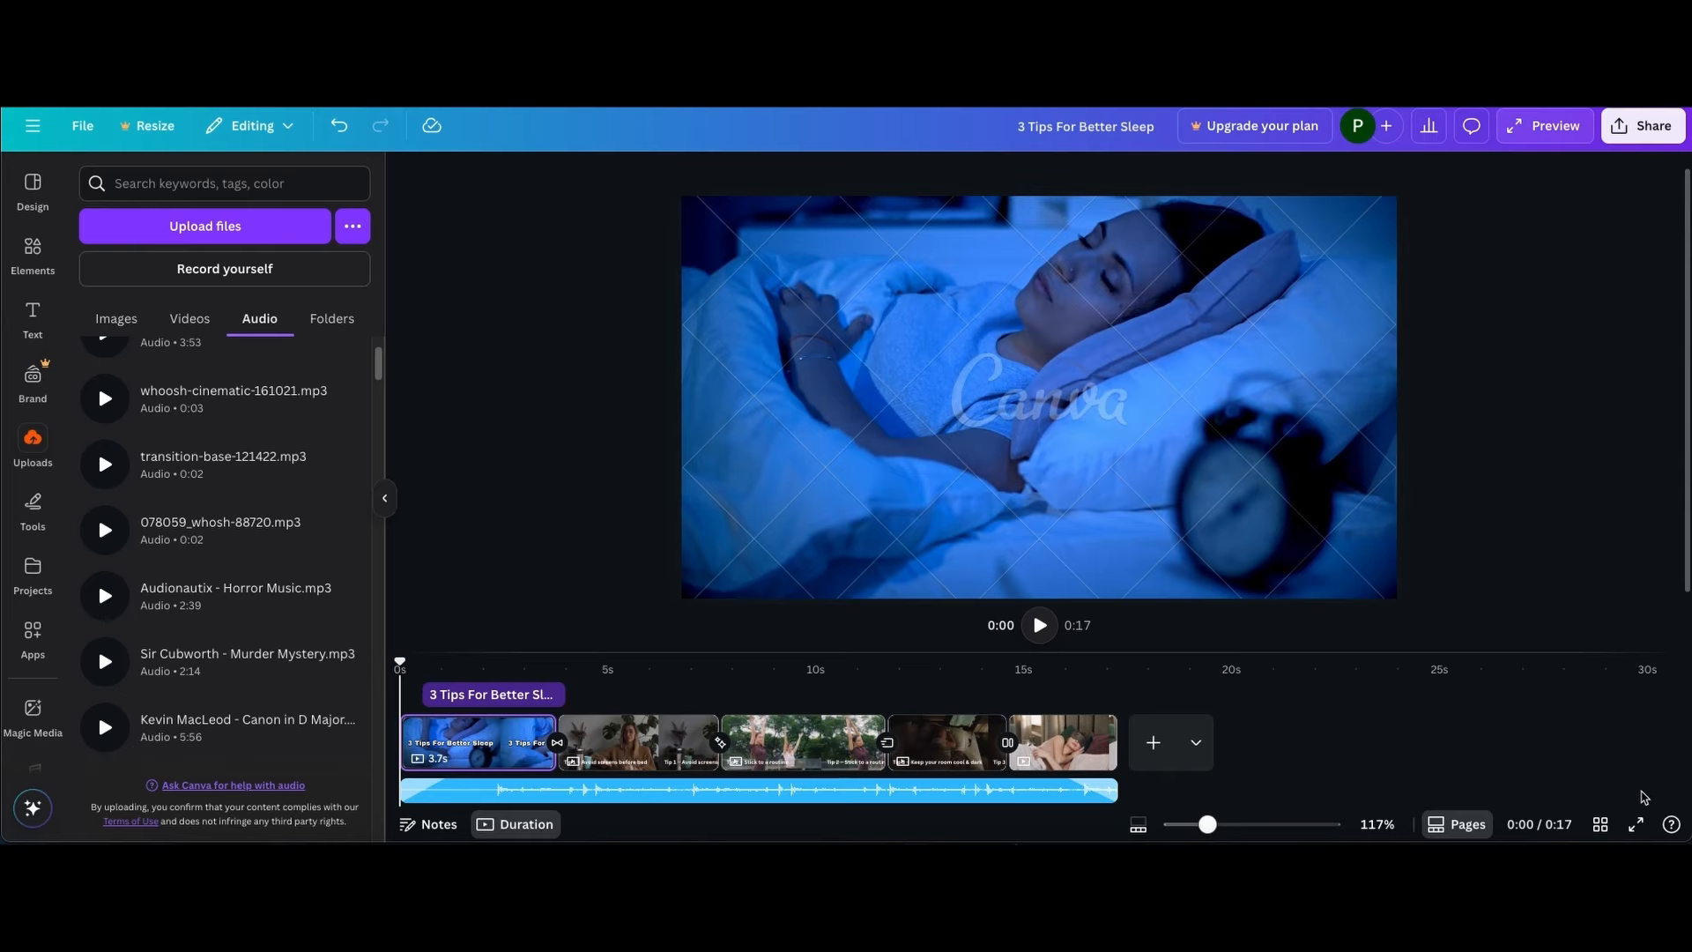
Play the finished video full screen from the start
left_click(1638, 826)
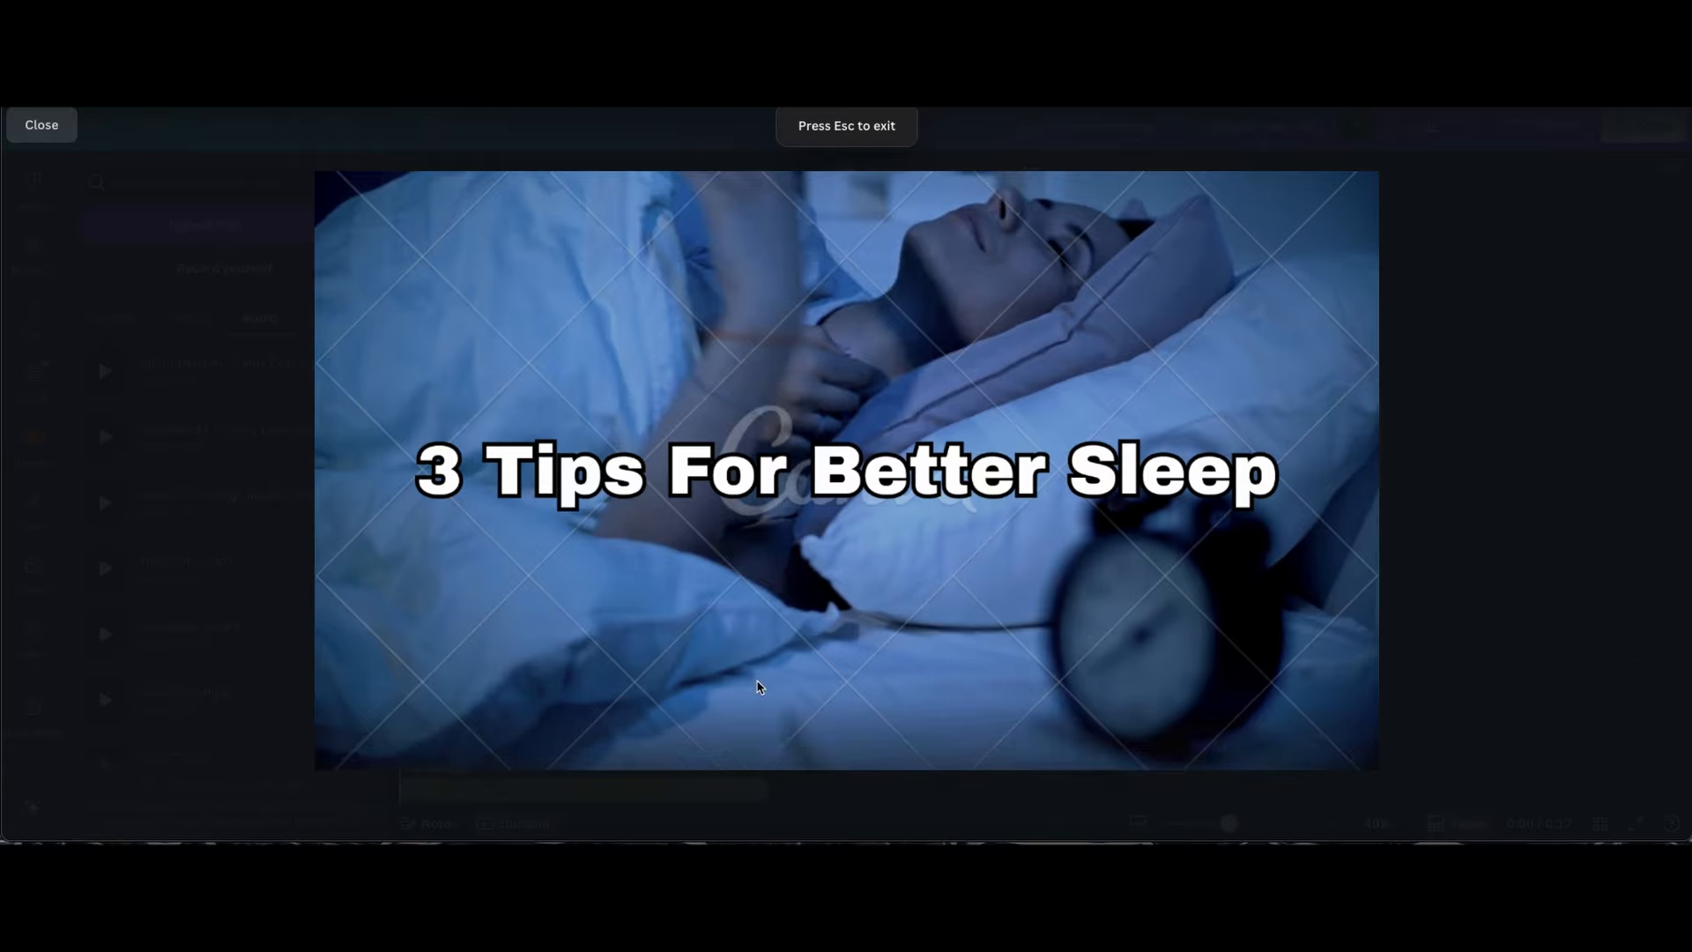